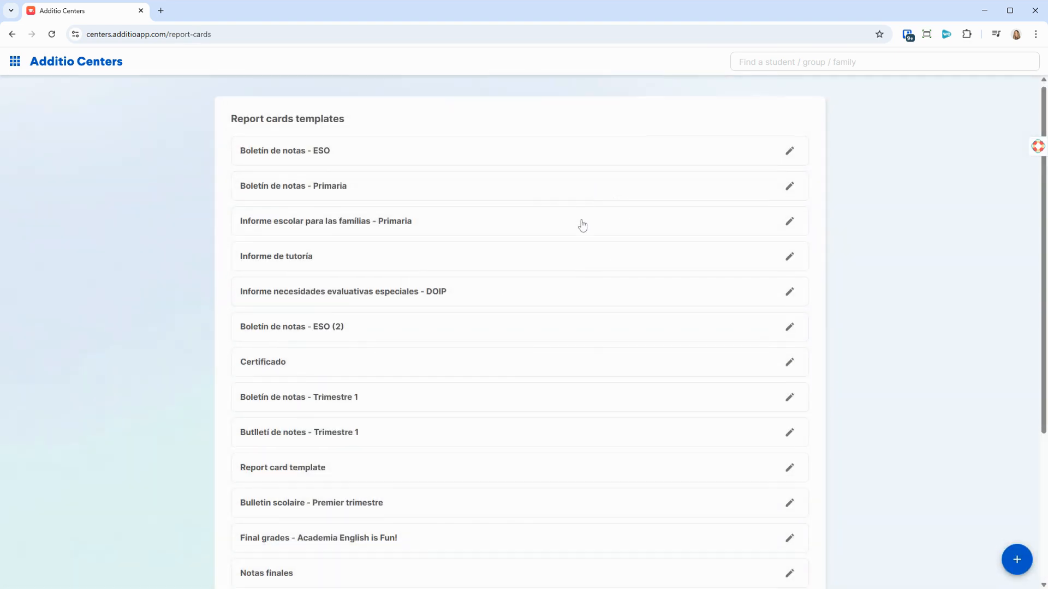
# - Create a new report card template titled "Report card final grades"
pyautogui.scroll(-4, 579, 232)
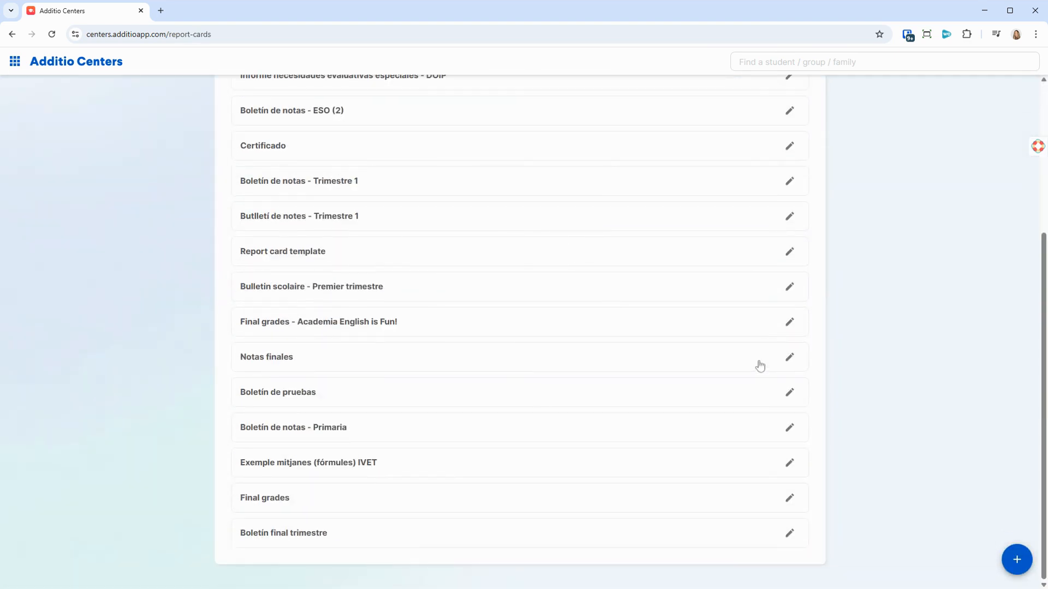
pyautogui.click(1011, 551)
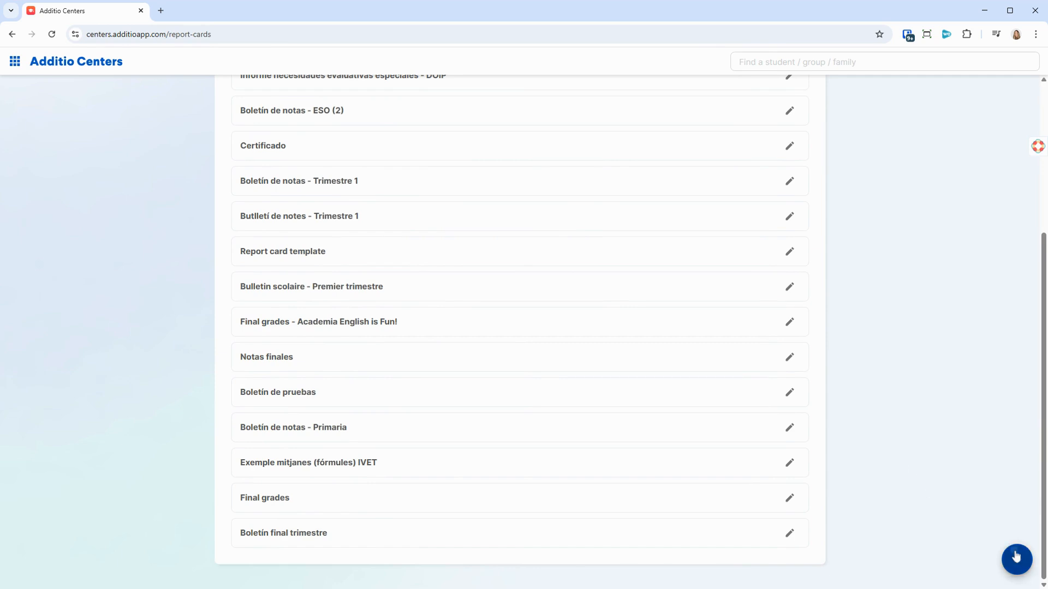
pyautogui.click(436, 136)
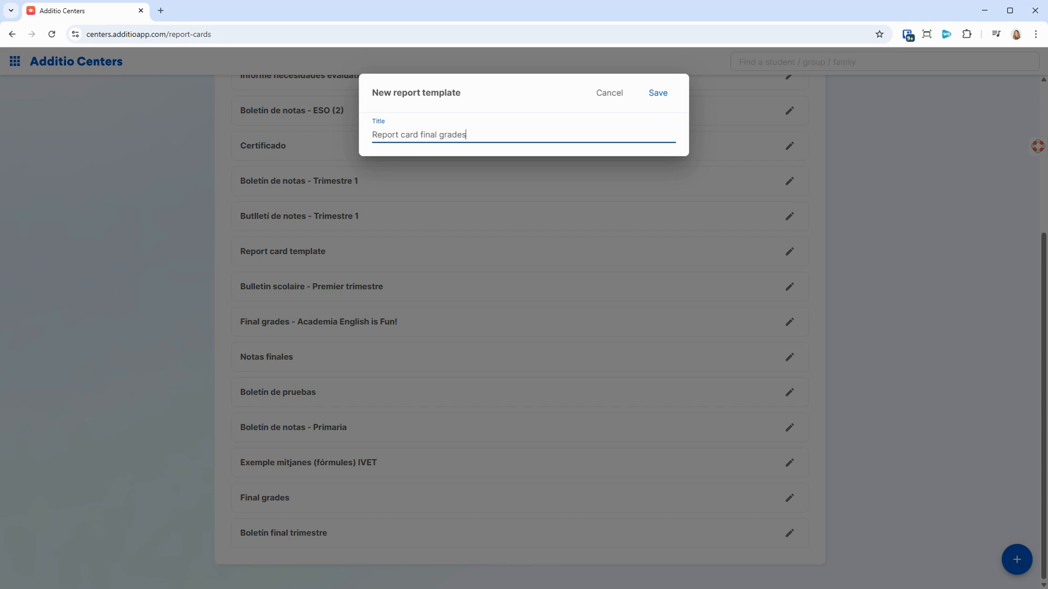
pyautogui.write('Report card final grades')
pyautogui.click(663, 93)
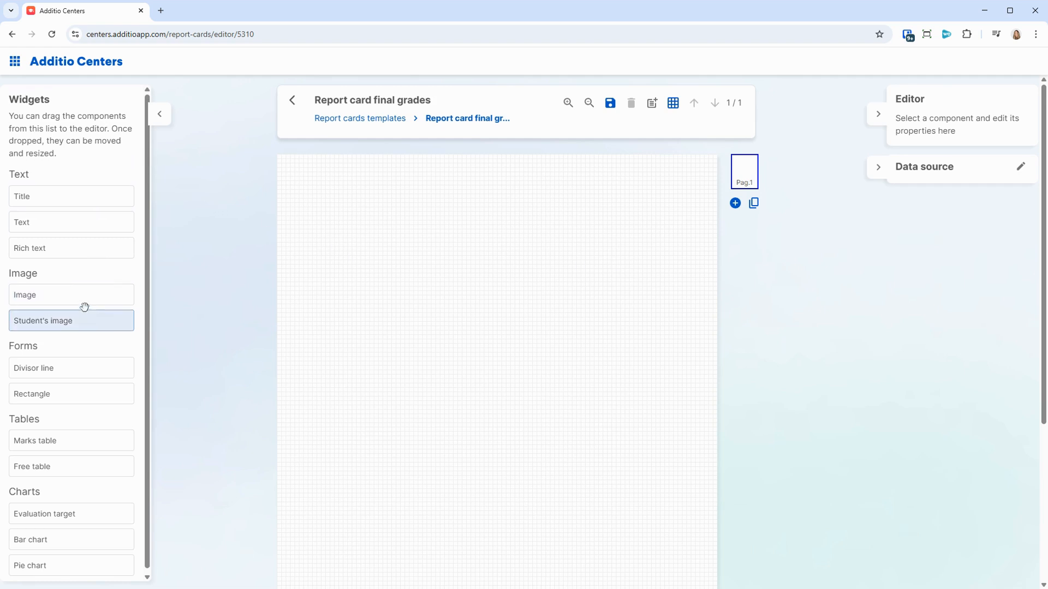
# - Place a trial title element on the page and look through its formatting properties and the page options
pyautogui.moveTo(80, 198); pyautogui.dragTo(429, 259)
pyautogui.click(429, 260)
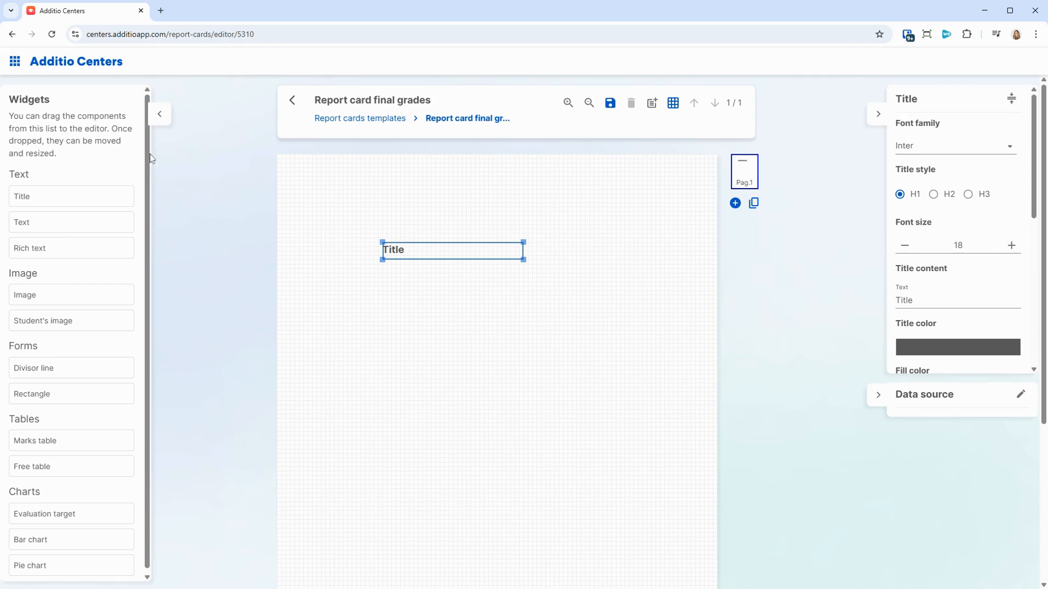
pyautogui.scroll(-3, 1012, 211)
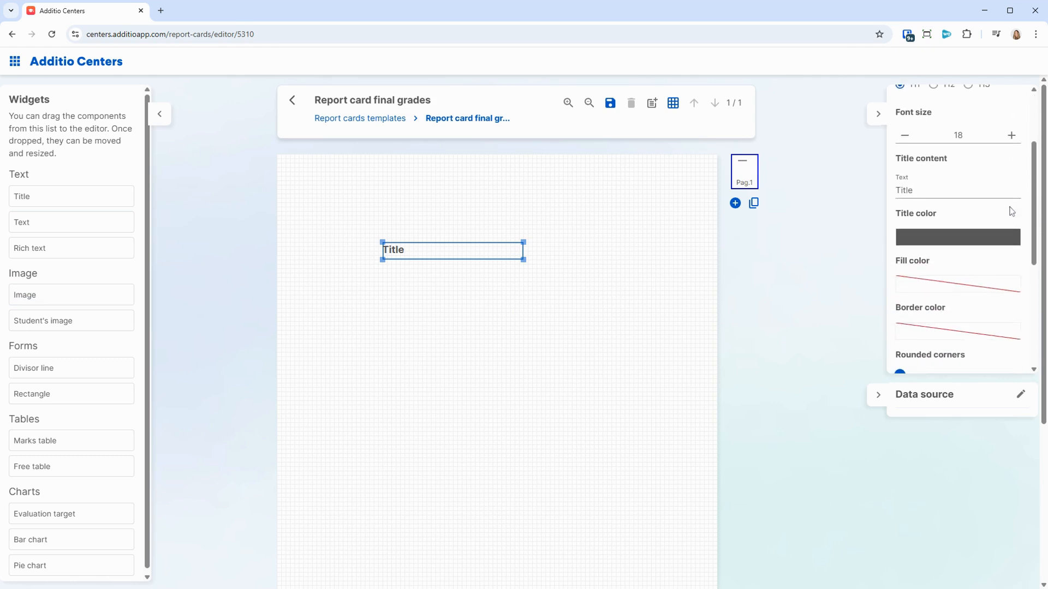
pyautogui.scroll(3, 983, 218)
pyautogui.scroll(-5, 903, 316)
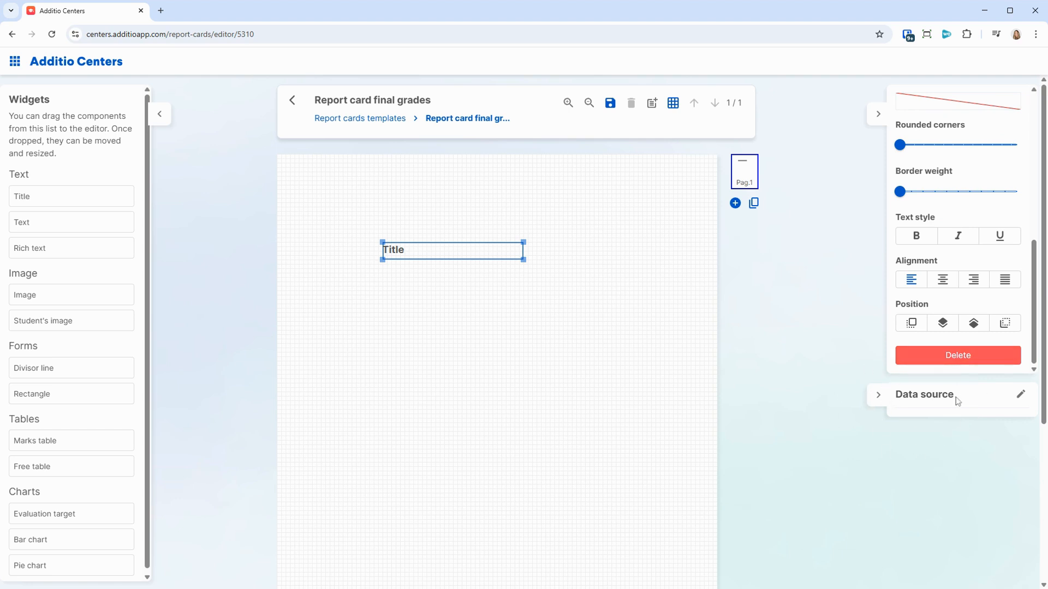
pyautogui.click(597, 328)
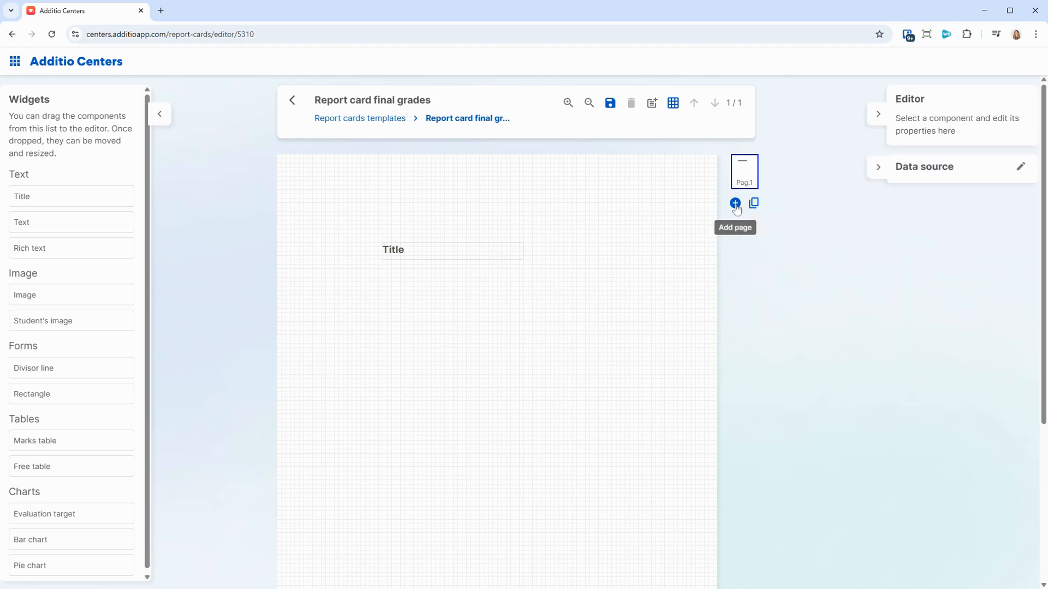
pyautogui.scroll(-5, 628, 360)
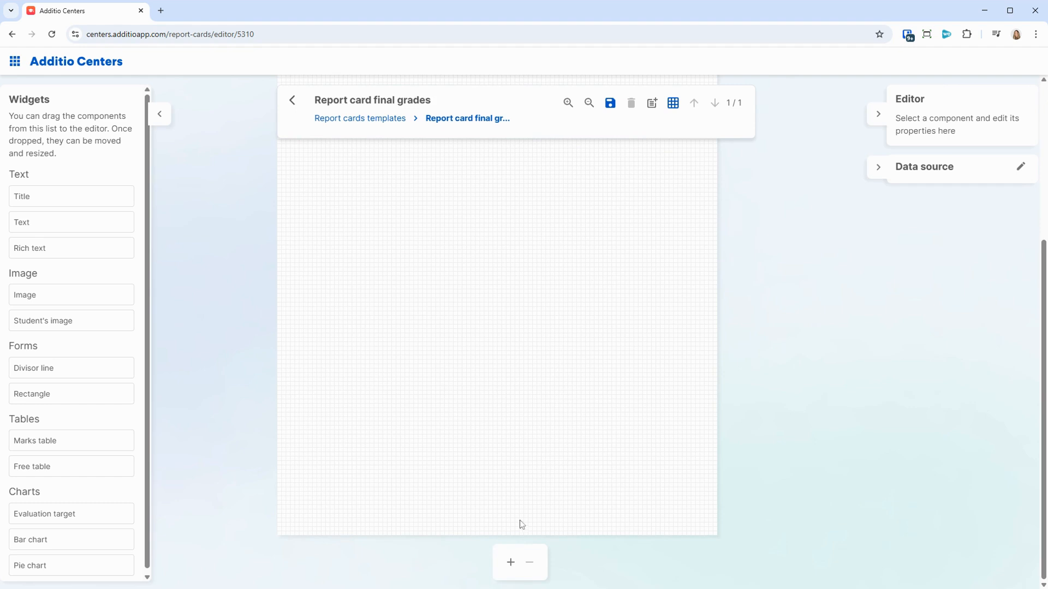
pyautogui.scroll(5, 480, 389)
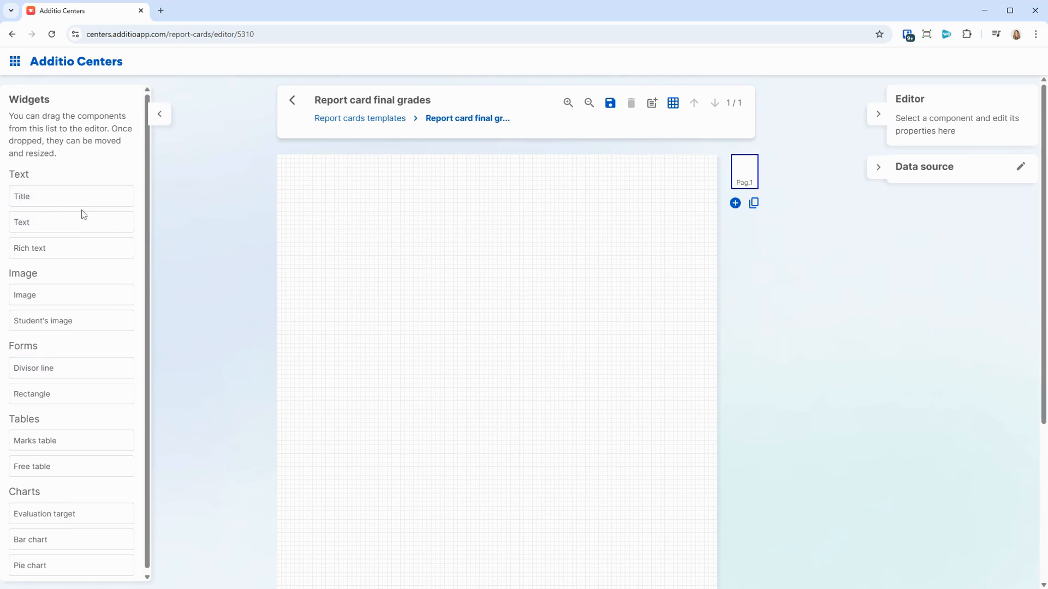
# - Add a title element near the upper-left corner of the page and review its properties
pyautogui.moveTo(64, 196); pyautogui.dragTo(342, 194)
pyautogui.click(411, 208)
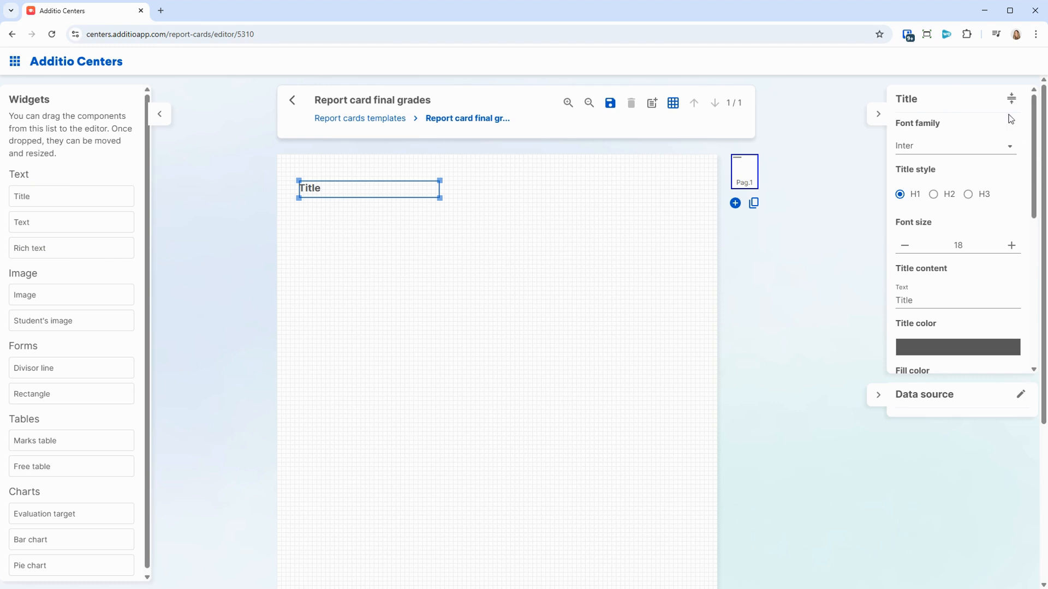
pyautogui.scroll(-6, 935, 281)
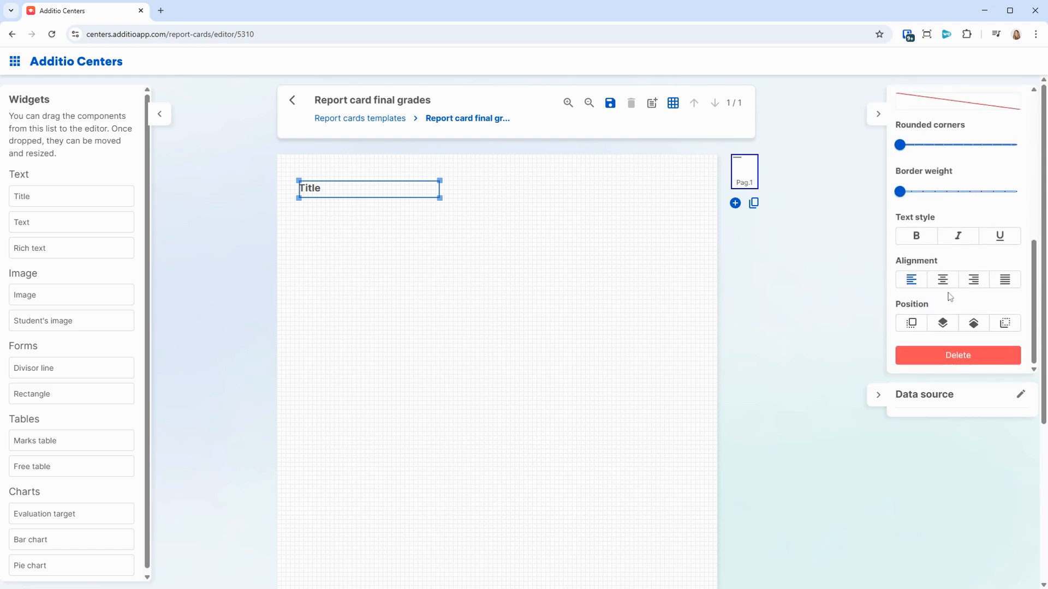
pyautogui.scroll(6, 950, 298)
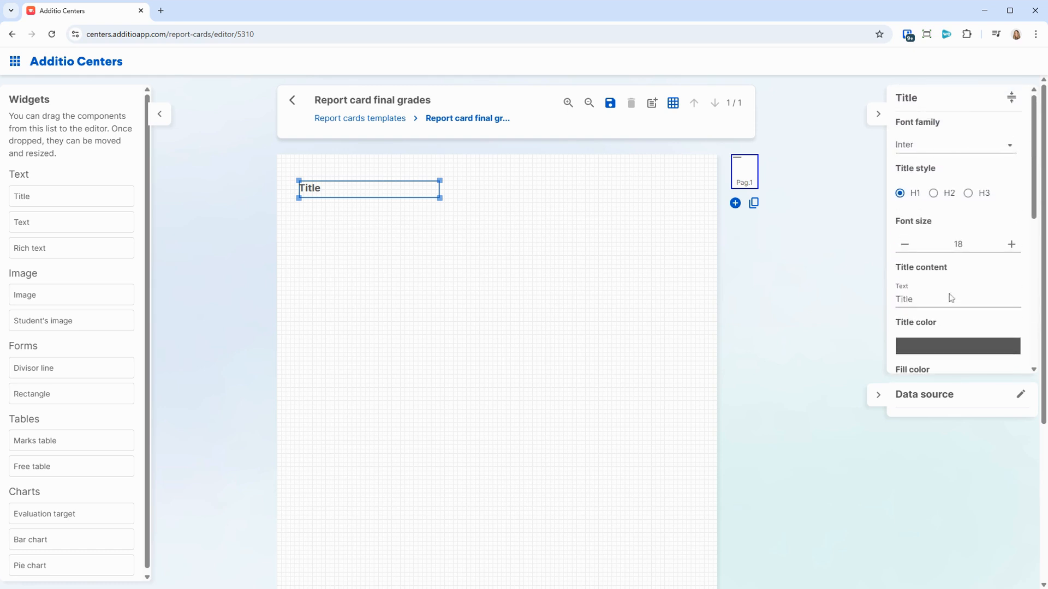
# - Try Georgia and Andalé Mono for the title and set its font family to Arial
pyautogui.click(954, 146)
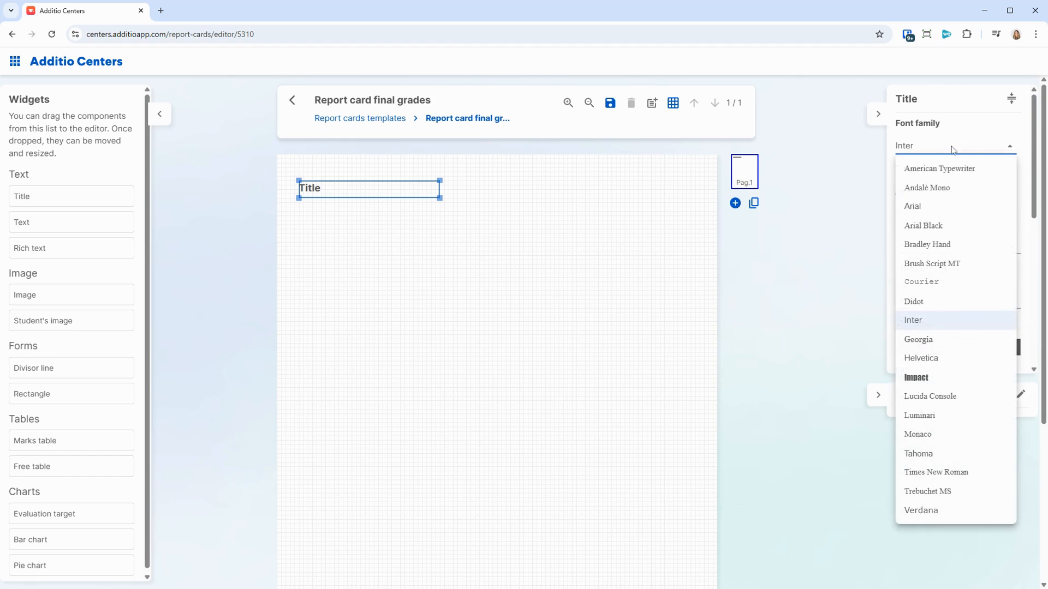
pyautogui.click(950, 342)
pyautogui.click(959, 147)
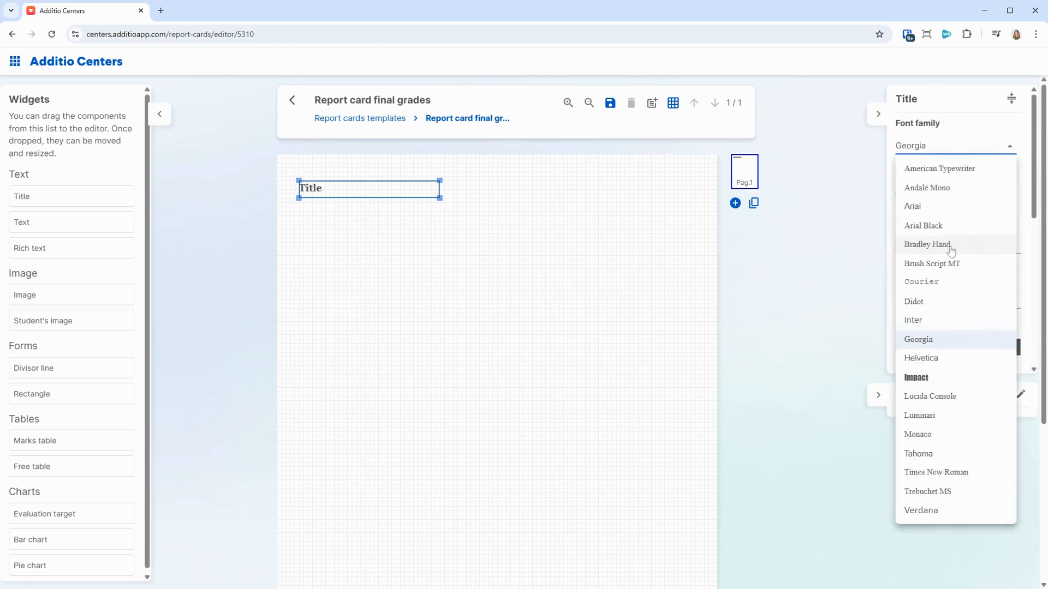
pyautogui.click(947, 189)
pyautogui.click(954, 146)
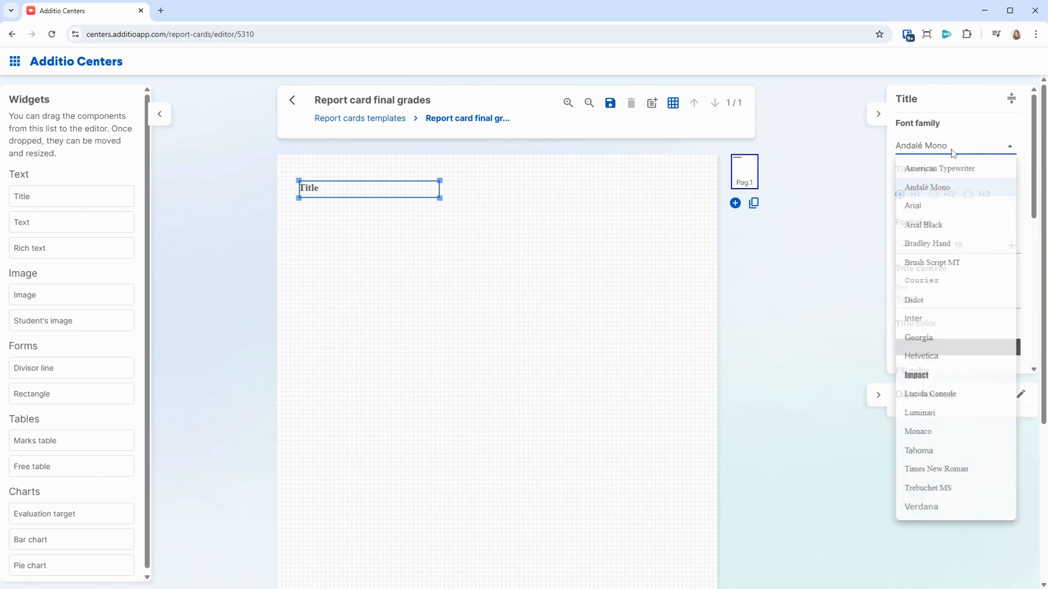
pyautogui.click(956, 208)
# - Try the H2 and H3 styles on the title and return it to H1
pyautogui.click(900, 186)
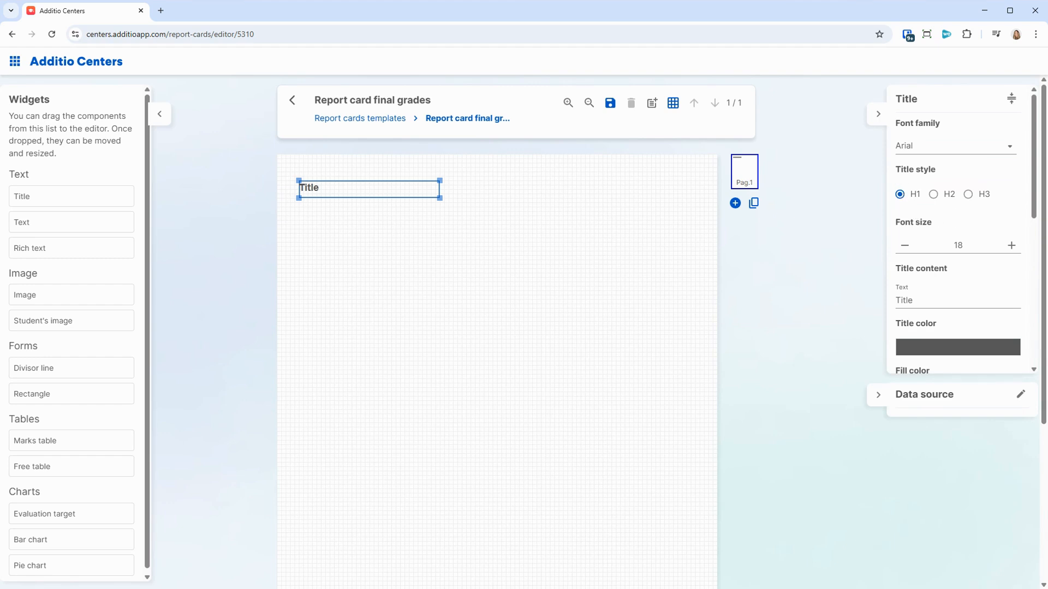
pyautogui.click(934, 195)
pyautogui.click(968, 195)
pyautogui.click(900, 195)
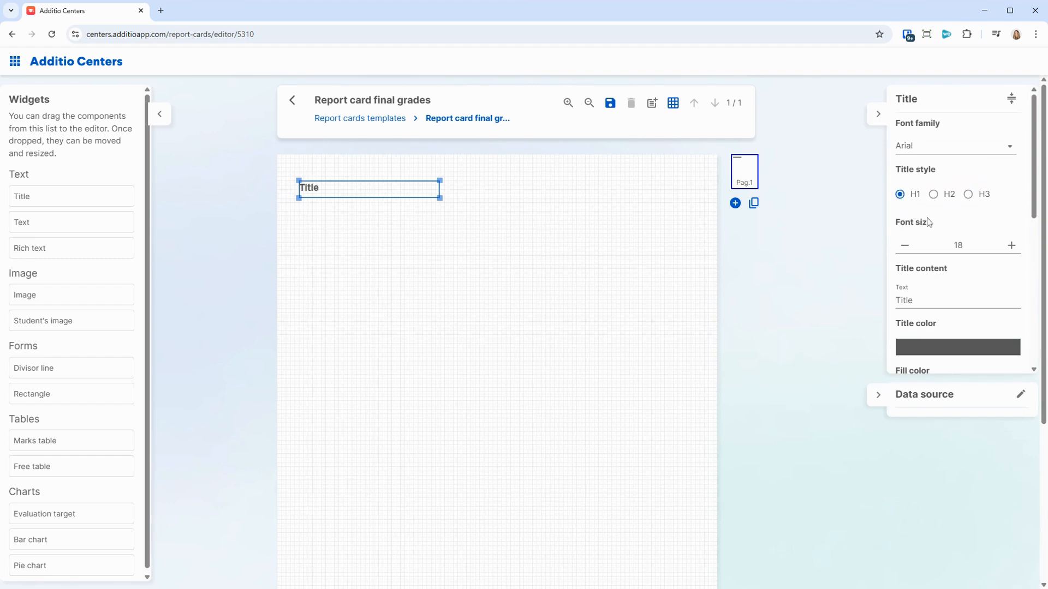
# - Increase the title's font size to 24
pyautogui.click(1011, 249)
pyautogui.click(1012, 249)
pyautogui.click(1011, 249)
pyautogui.click(1012, 249)
pyautogui.click(1012, 249)
pyautogui.click(1012, 249)
# - Replace the title's text content with "Final grades"
pyautogui.scroll(-1, 965, 231)
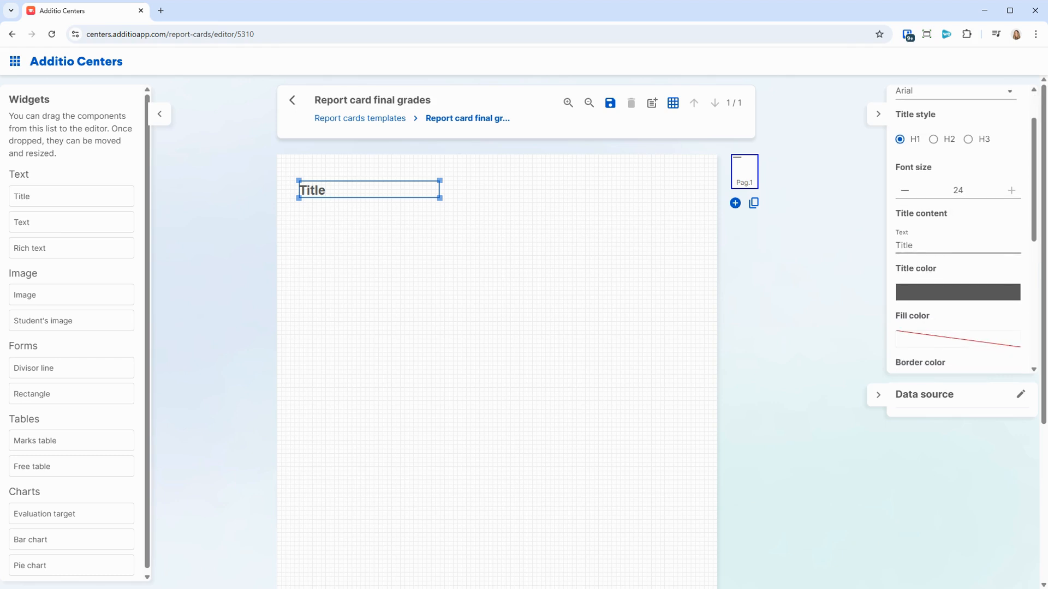
pyautogui.moveTo(918, 245); pyautogui.dragTo(884, 247)
pyautogui.write('Grades')
pyautogui.press('BackSpace')
pyautogui.press('BackSpace')
pyautogui.press('BackSpace')
pyautogui.press('BackSpace')
pyautogui.press('BackSpace')
pyautogui.press('BackSpace')
pyautogui.write('Final grades')
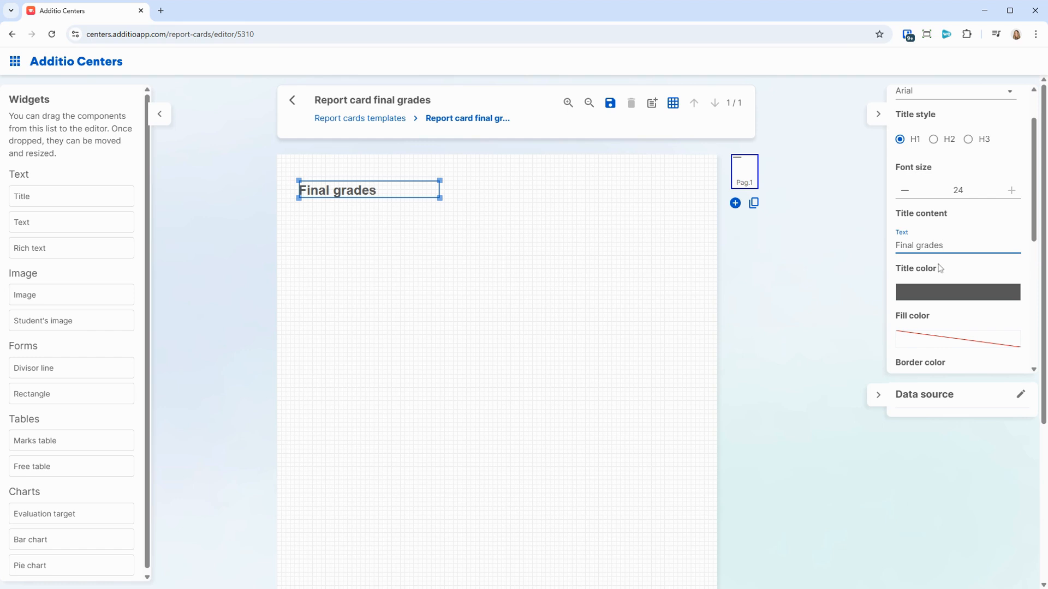
# - Set the title color to blue and look at the custom palette color picker
pyautogui.scroll(-3, 940, 268)
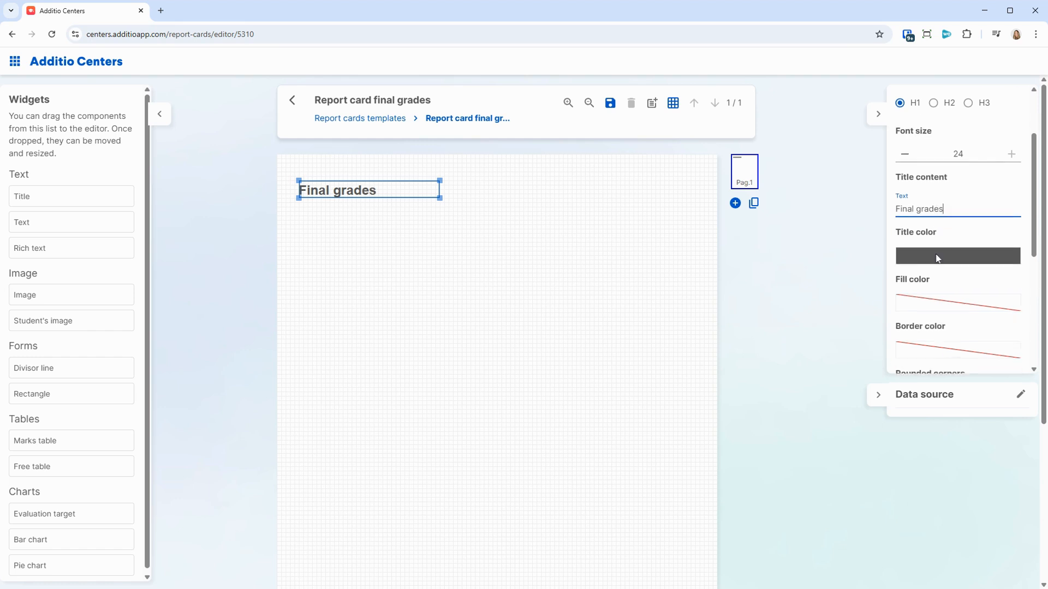
pyautogui.click(932, 185)
pyautogui.click(937, 231)
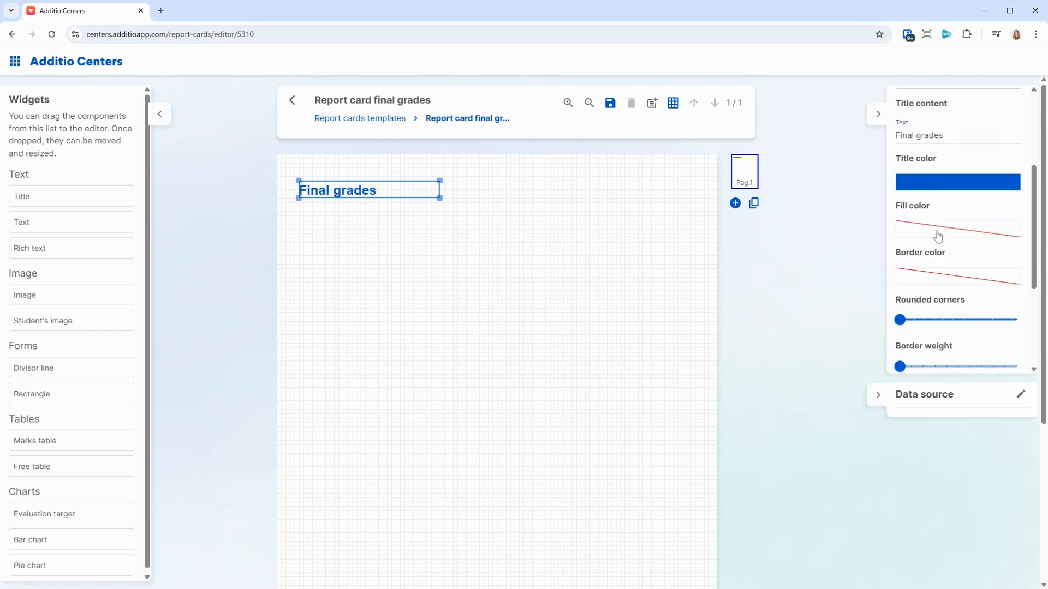
pyautogui.click(952, 187)
pyautogui.click(996, 352)
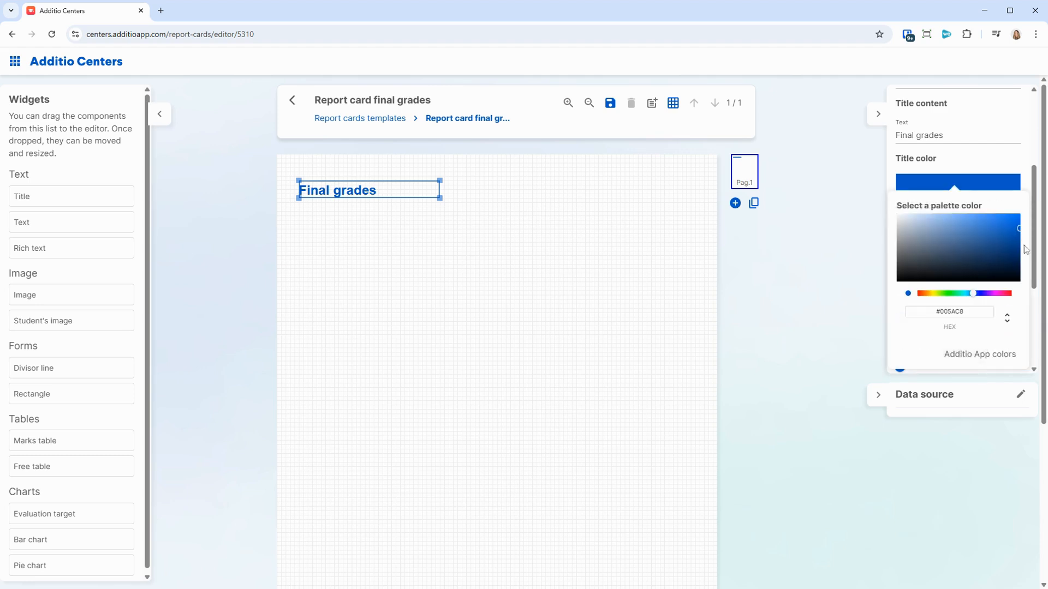
pyautogui.click(955, 163)
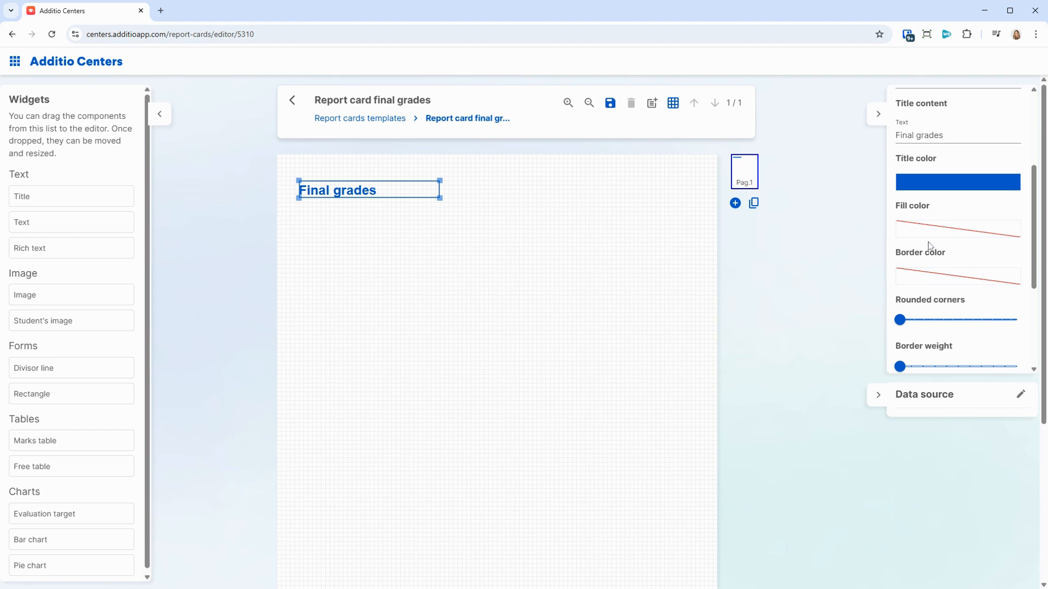
# - Check the title's fill color options and try extra bold styling on its text
pyautogui.click(965, 233)
pyautogui.click(960, 203)
pyautogui.scroll(-2, 934, 270)
pyautogui.moveTo(898, 214)
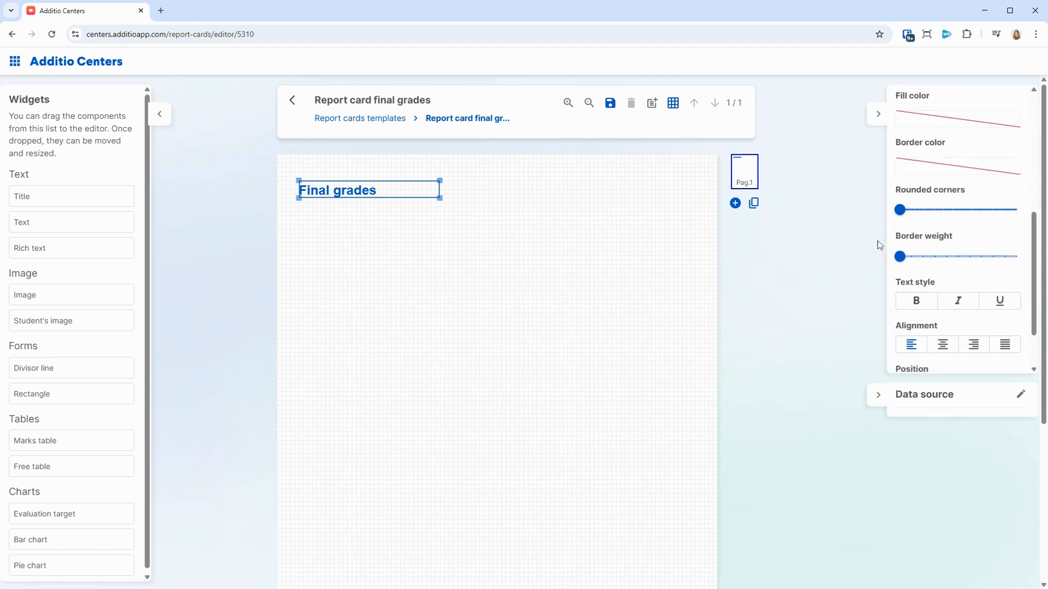
pyautogui.scroll(-1, 916, 255)
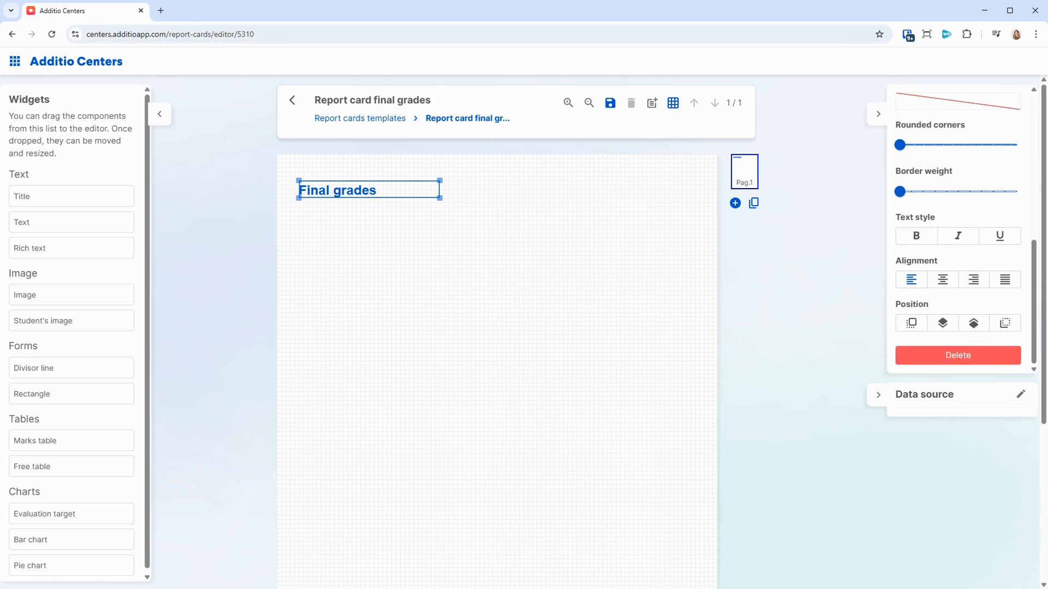
pyautogui.click(917, 237)
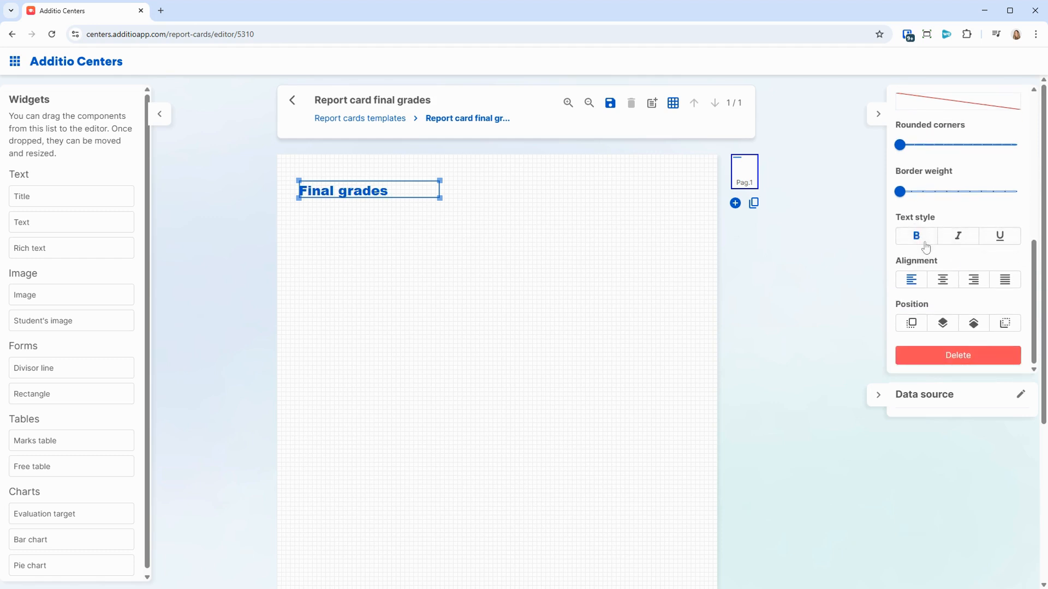
pyautogui.click(936, 242)
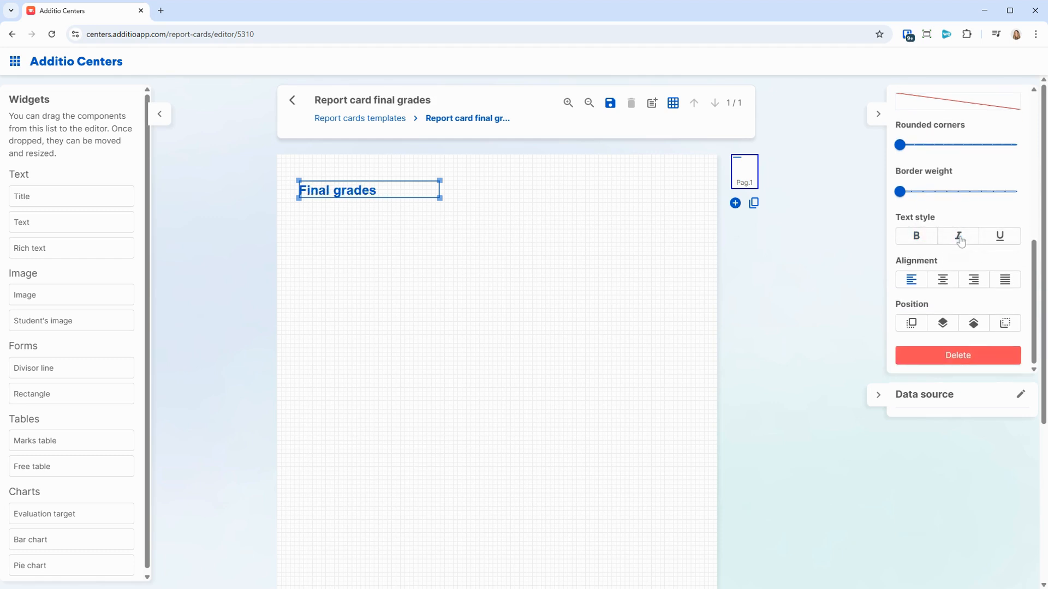
# - Center-align the "Final grades" text and move the title box to the horizontal middle of the page
pyautogui.click(943, 280)
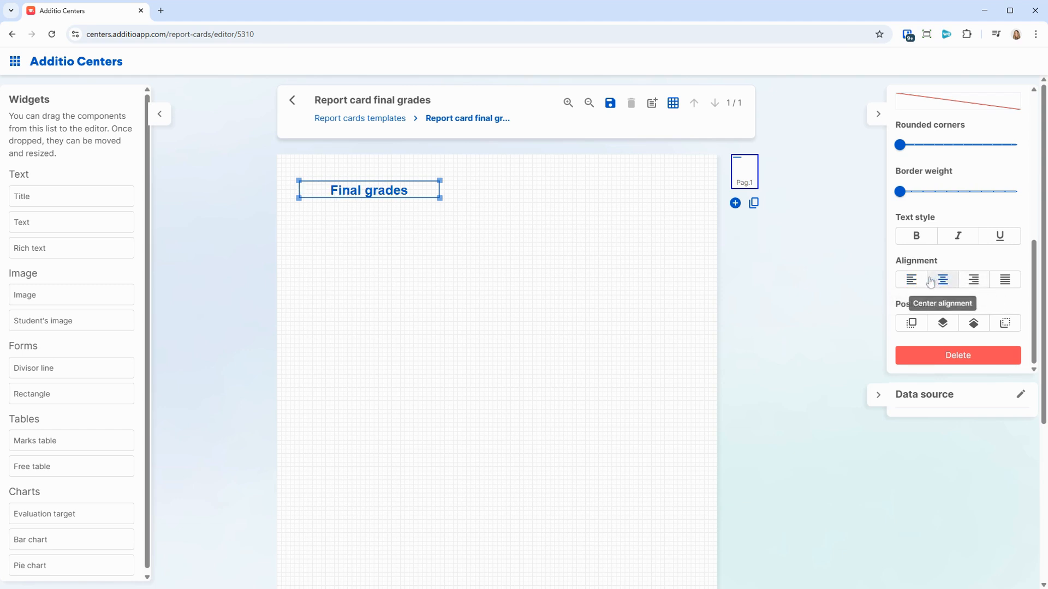
pyautogui.click(419, 222)
pyautogui.click(358, 192)
pyautogui.moveTo(358, 191); pyautogui.dragTo(485, 191)
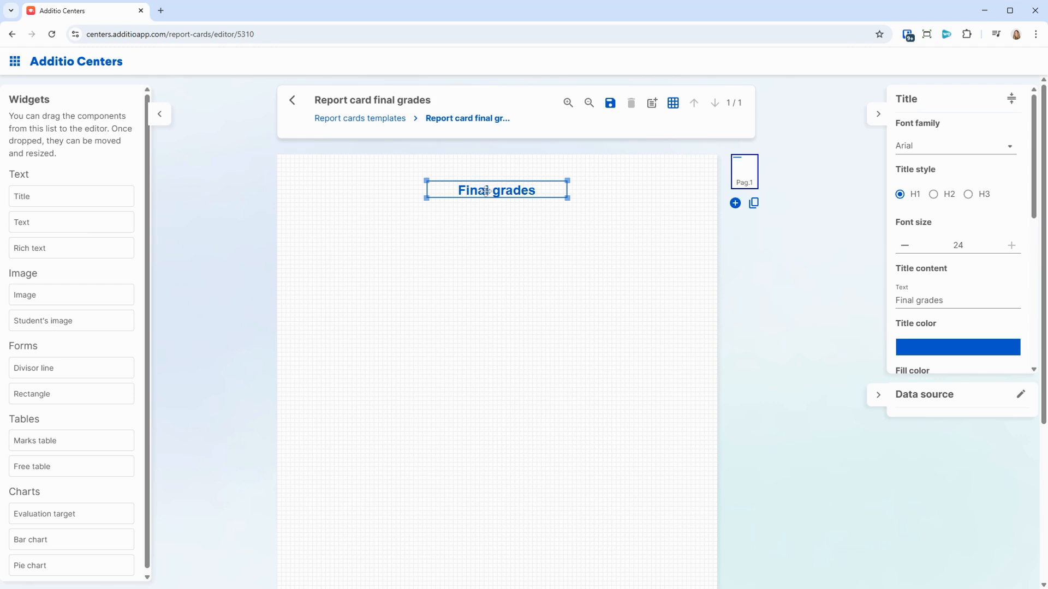
pyautogui.click(486, 240)
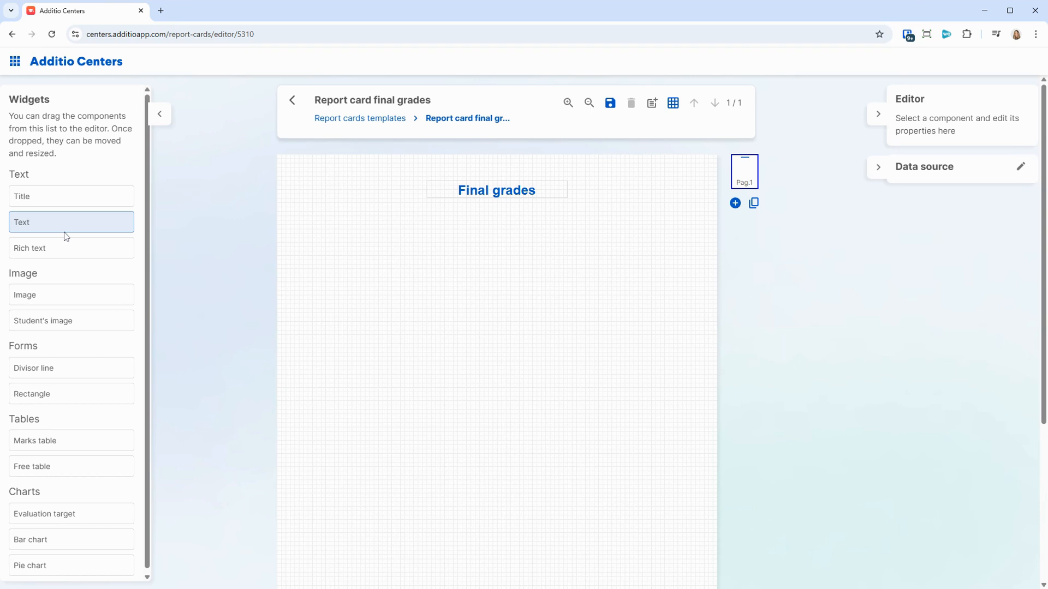
# - Add a text element below the title at the page's left edge with the content "Name:"
pyautogui.moveTo(51, 224); pyautogui.dragTo(321, 213)
pyautogui.click(359, 246)
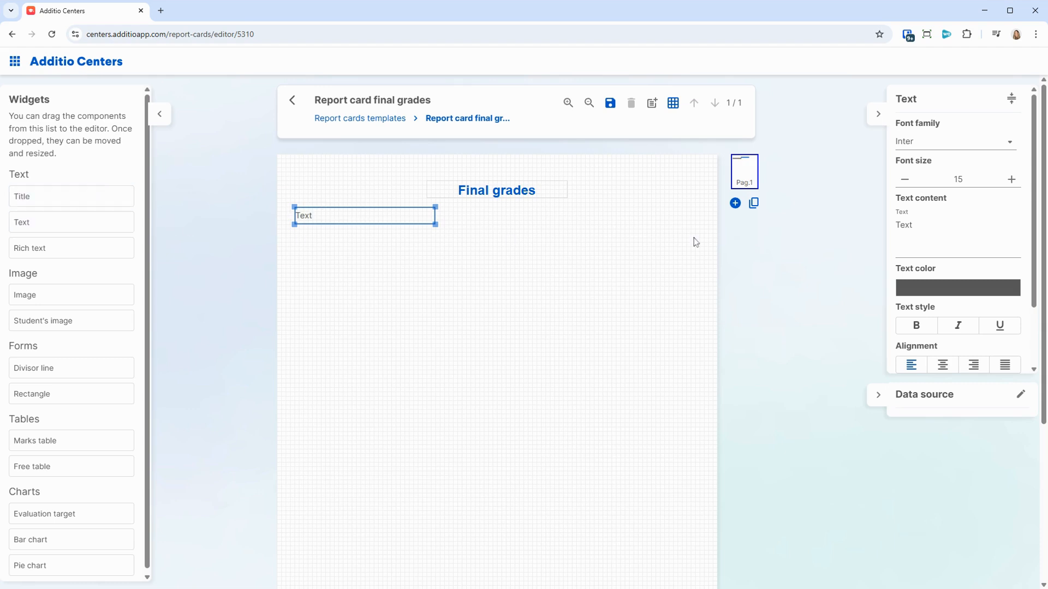
pyautogui.scroll(-2, 917, 158)
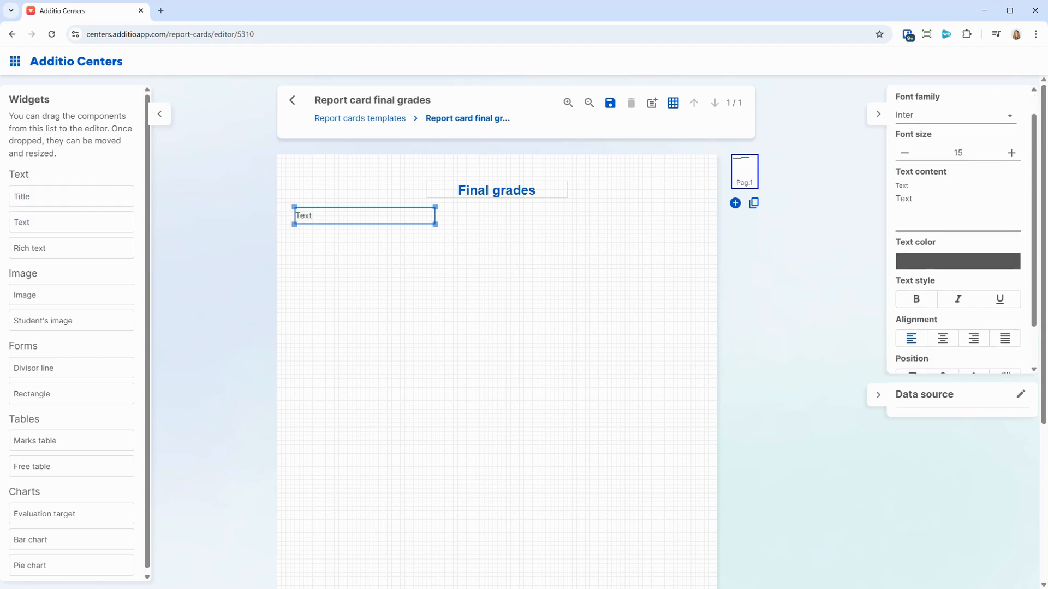
pyautogui.moveTo(916, 149); pyautogui.dragTo(892, 153)
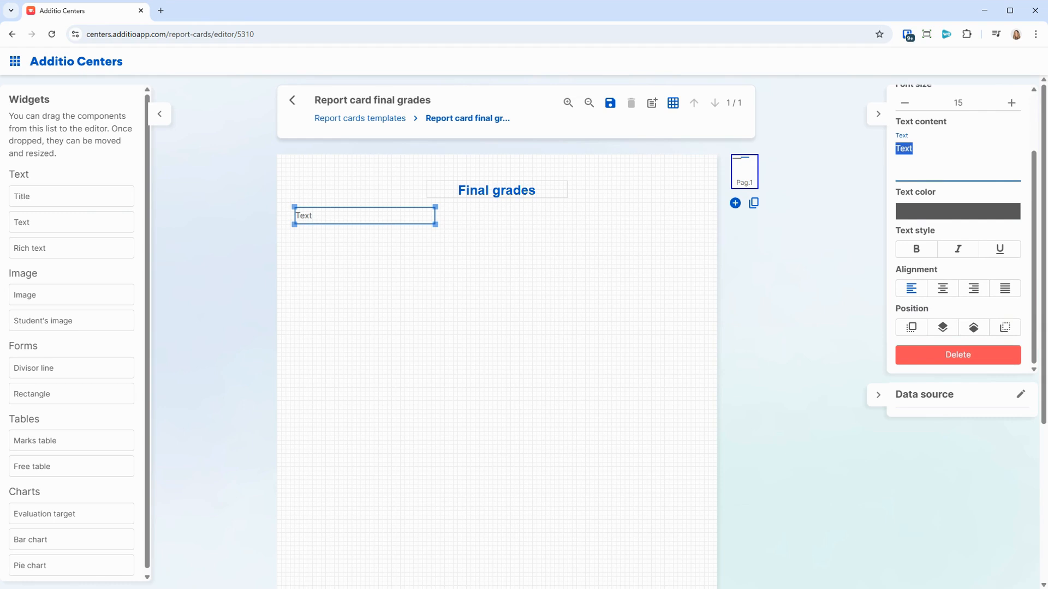
pyautogui.write('Name:')
pyautogui.click(584, 352)
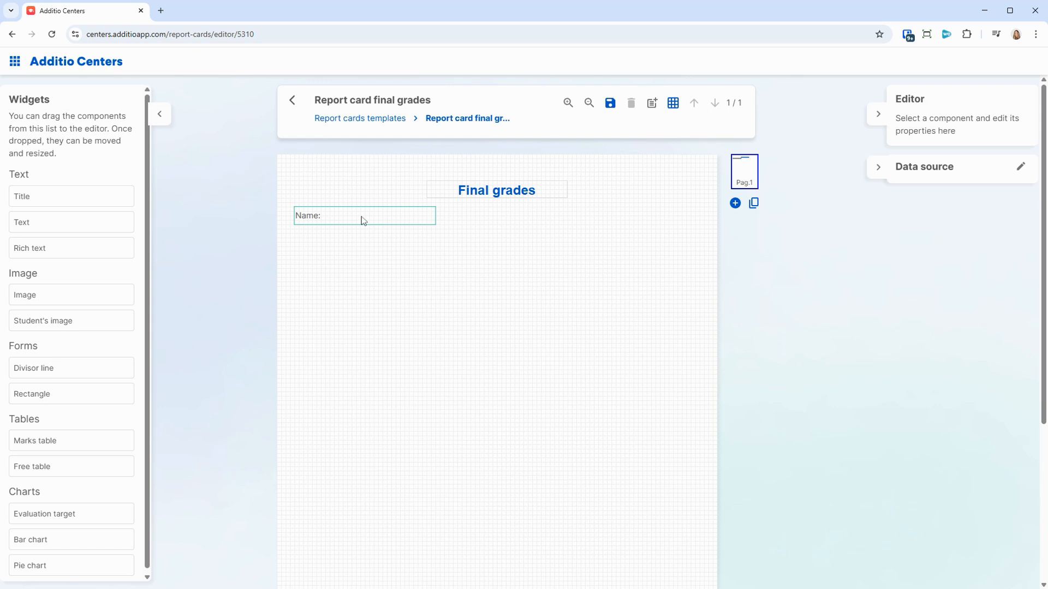
# - Duplicate the "Name:" text element, place the copy directly below the original, and change its content to "Surname:"
pyautogui.rightClick(320, 215)
pyautogui.click(422, 226)
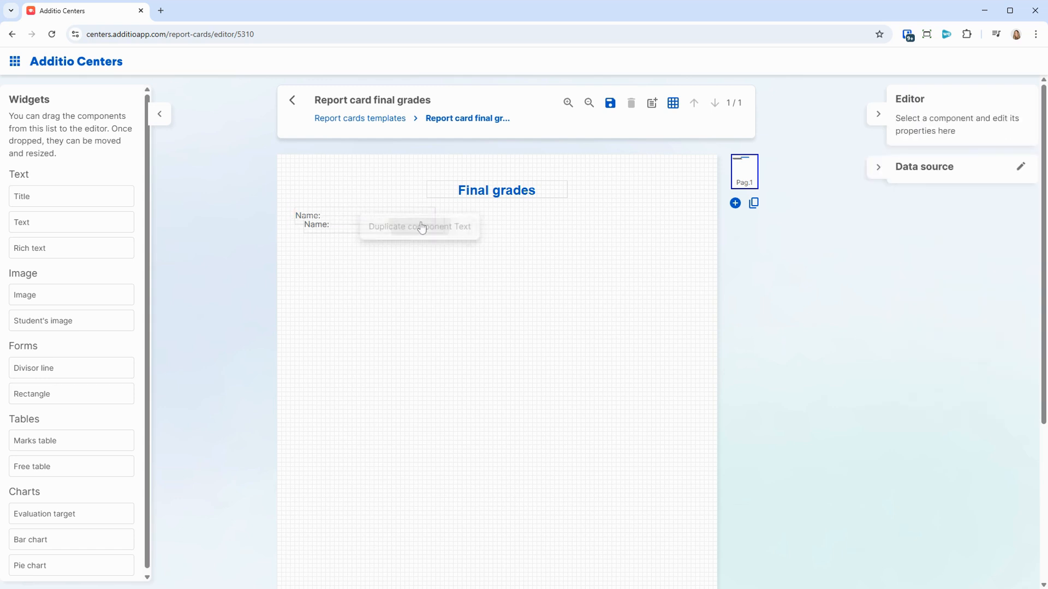
pyautogui.moveTo(346, 227); pyautogui.dragTo(338, 236)
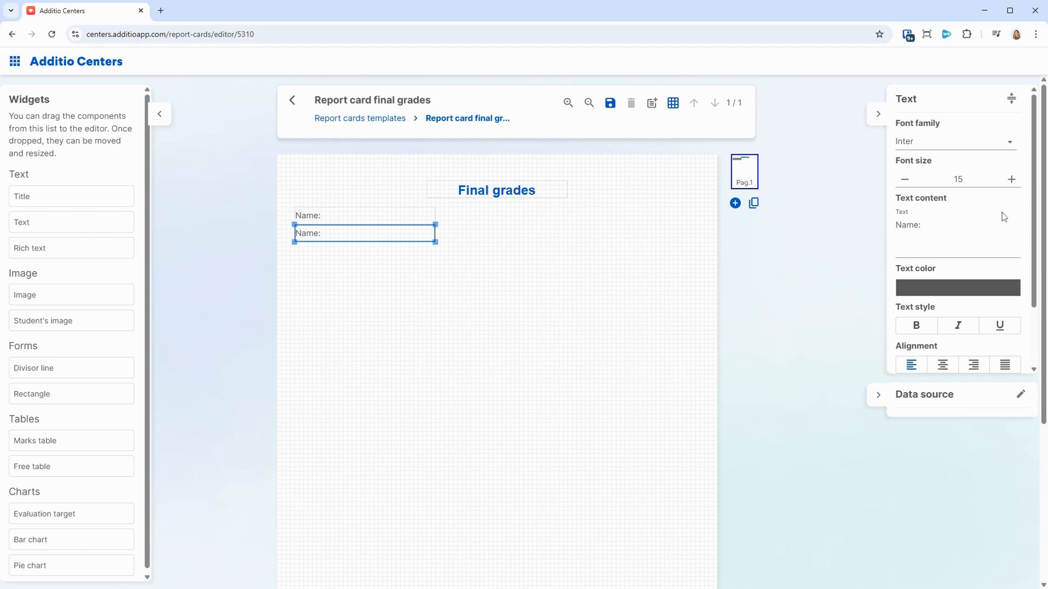
pyautogui.moveTo(901, 225); pyautogui.dragTo(887, 226)
pyautogui.write('Surn')
# - Narrow the "Name:" and "Surname:" boxes to the same width, about half their original width
pyautogui.click(429, 217)
pyautogui.moveTo(435, 215); pyautogui.dragTo(370, 215)
pyautogui.click(409, 235)
pyautogui.moveTo(435, 233); pyautogui.dragTo(370, 234)
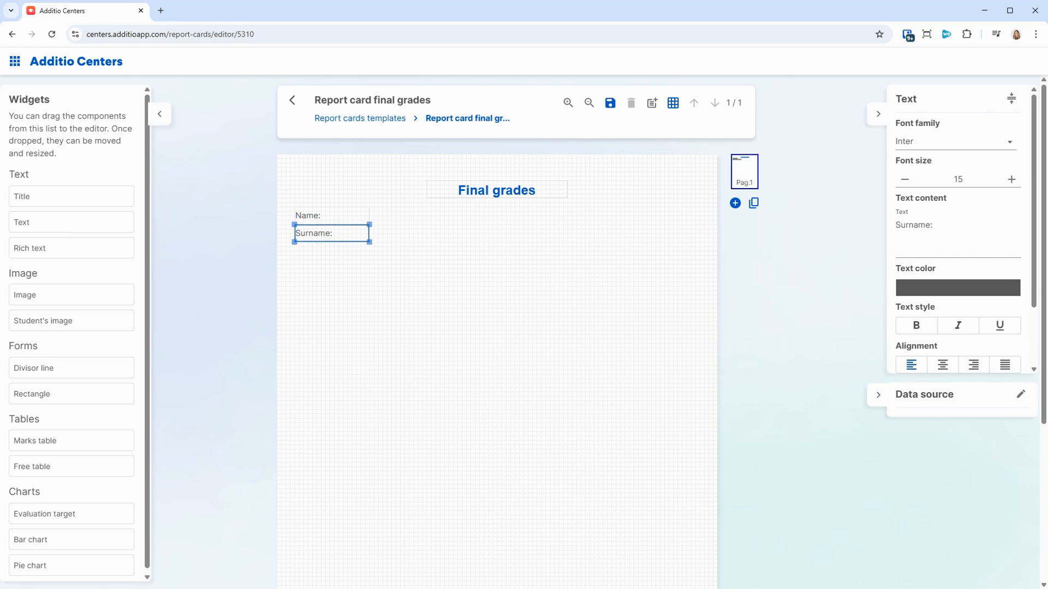
pyautogui.click(384, 280)
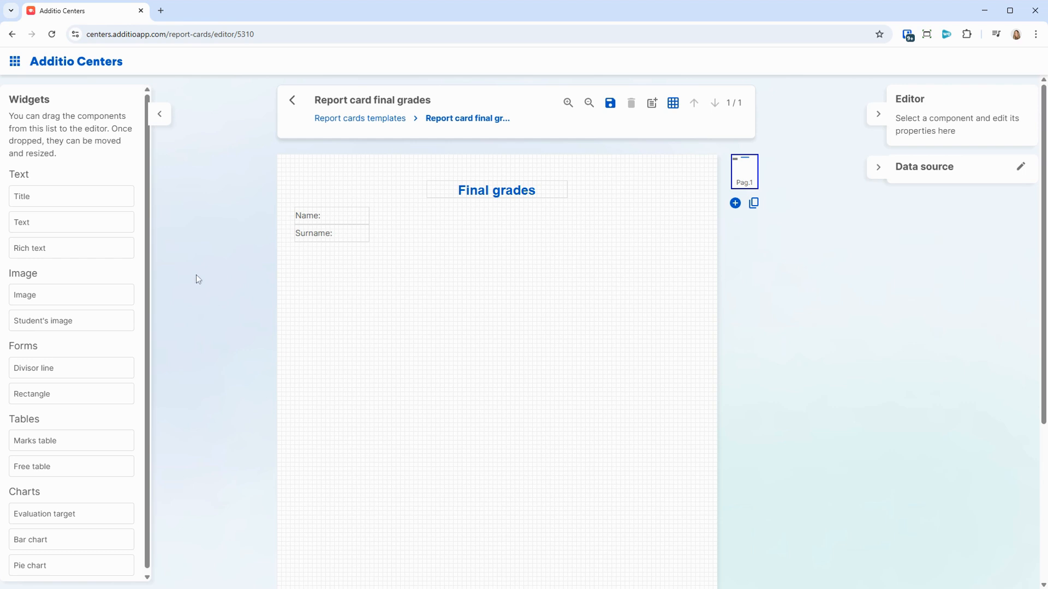
# - Add a rich text element below the "Surname:" field, aligned with it, and open it for editing
pyautogui.moveTo(66, 248); pyautogui.dragTo(318, 291)
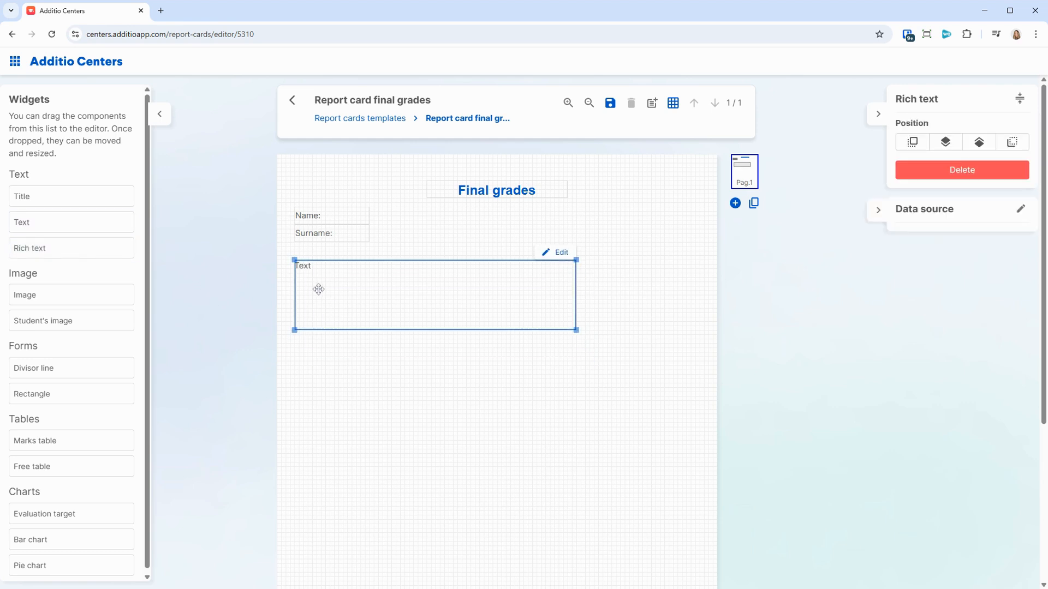
pyautogui.click(553, 253)
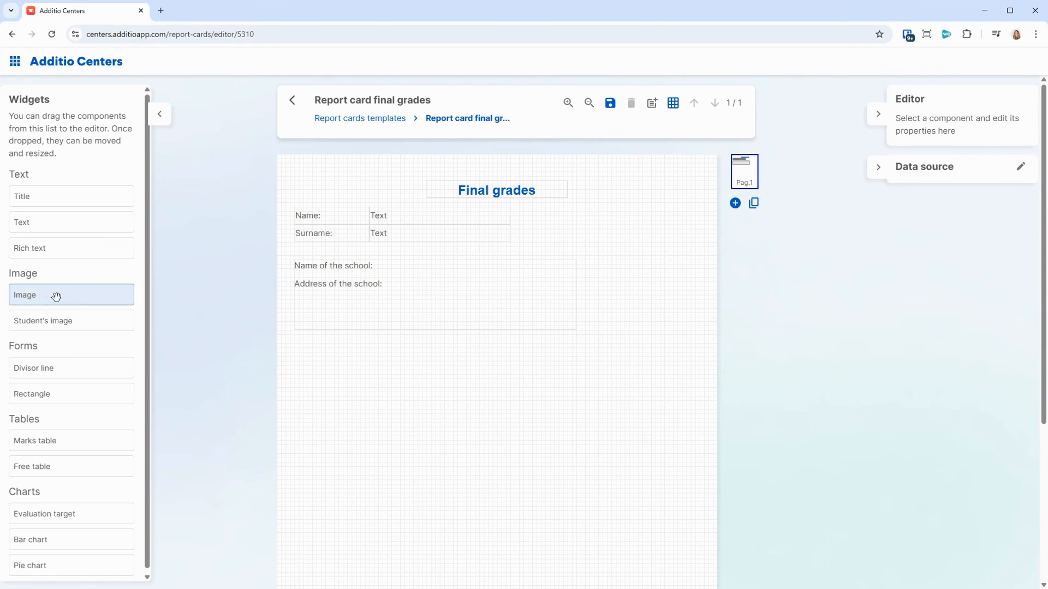
# - Add an image element showing the center's logo and place it, reduced in size, near the page's right edge beside the name fields
pyautogui.moveTo(55, 295); pyautogui.dragTo(460, 346)
pyautogui.moveTo(496, 396); pyautogui.dragTo(618, 284)
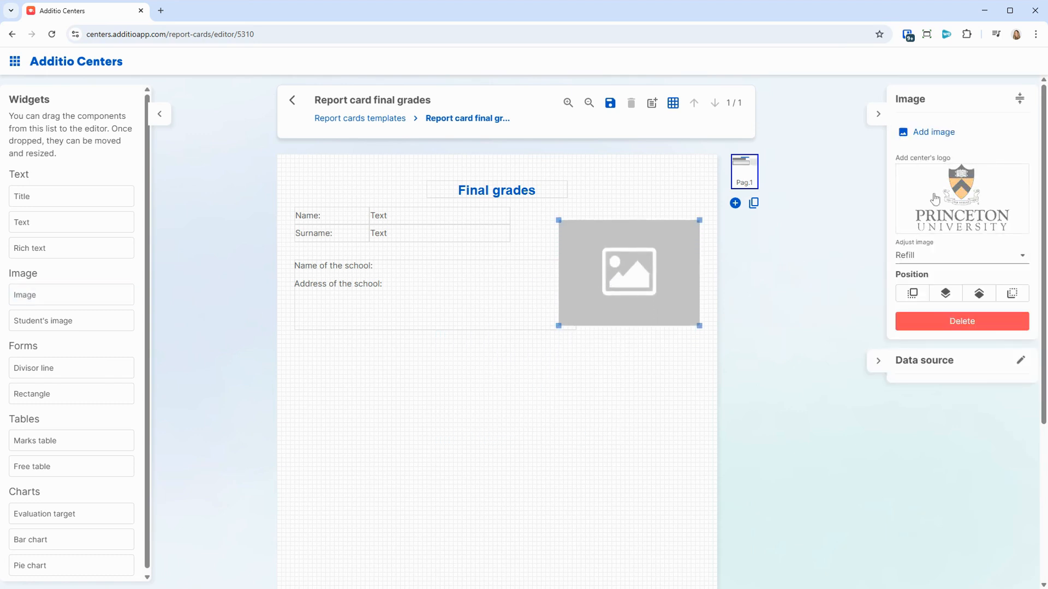
pyautogui.click(944, 135)
pyautogui.click(922, 212)
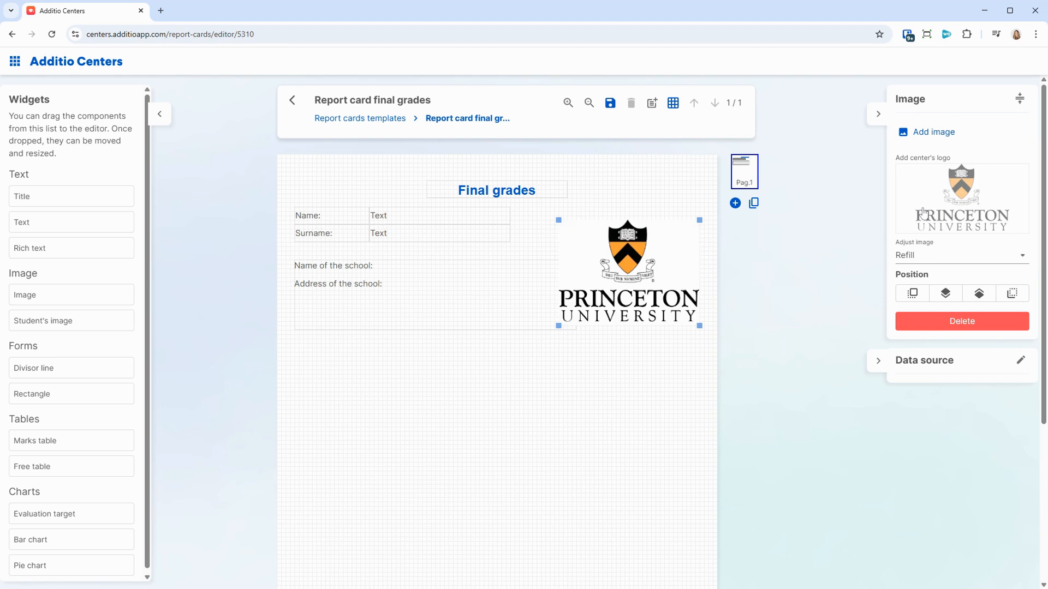
pyautogui.moveTo(699, 326); pyautogui.dragTo(669, 233)
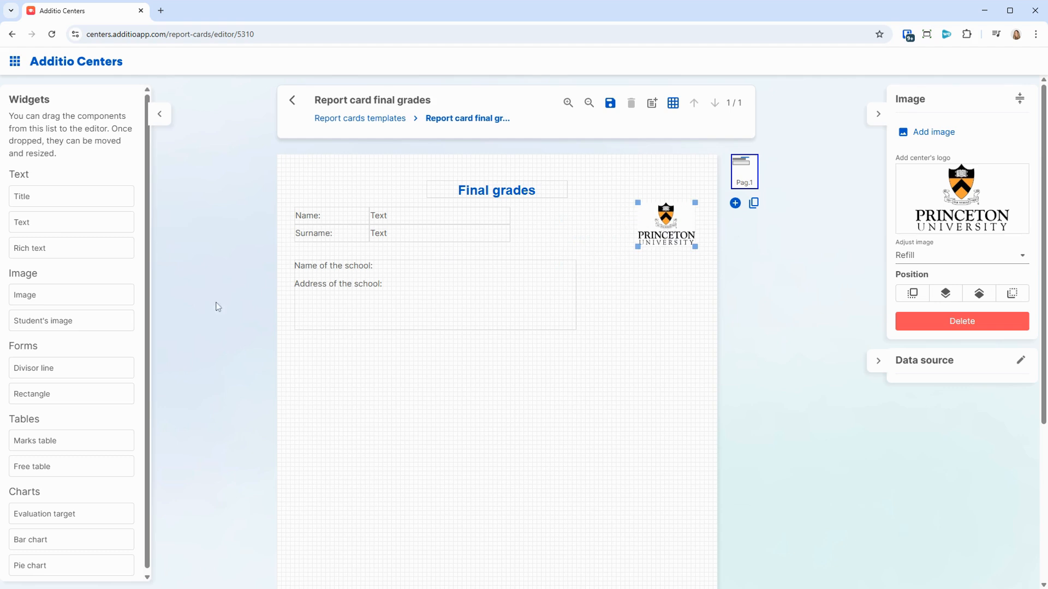
# - Add the student's image beside the name fields and shrink it to the height of the two rows
pyautogui.moveTo(69, 330); pyautogui.dragTo(543, 239)
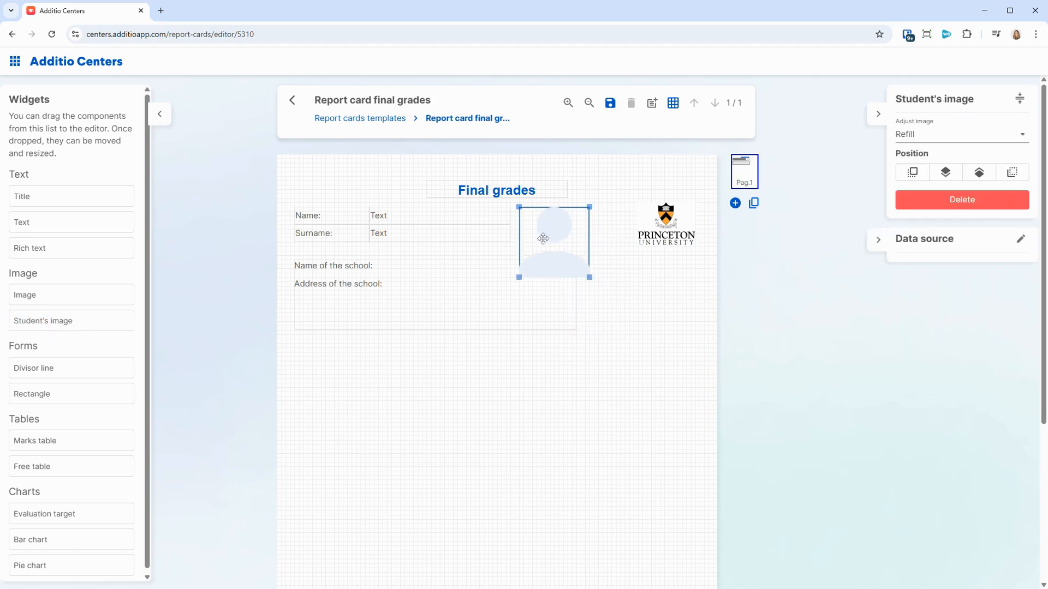
pyautogui.moveTo(589, 277); pyautogui.dragTo(557, 246)
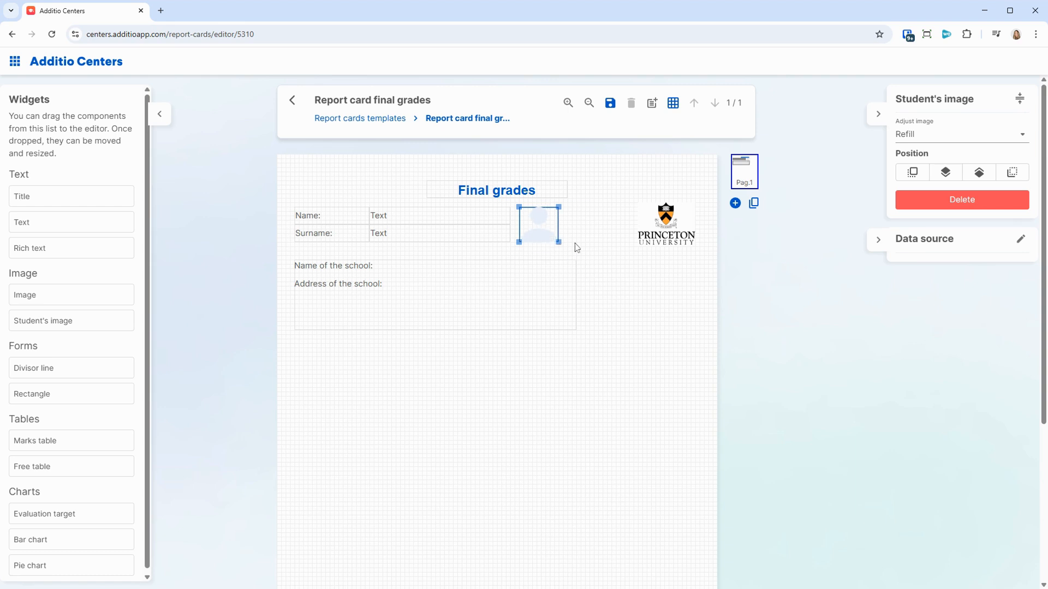
pyautogui.click(575, 244)
pyautogui.click(545, 235)
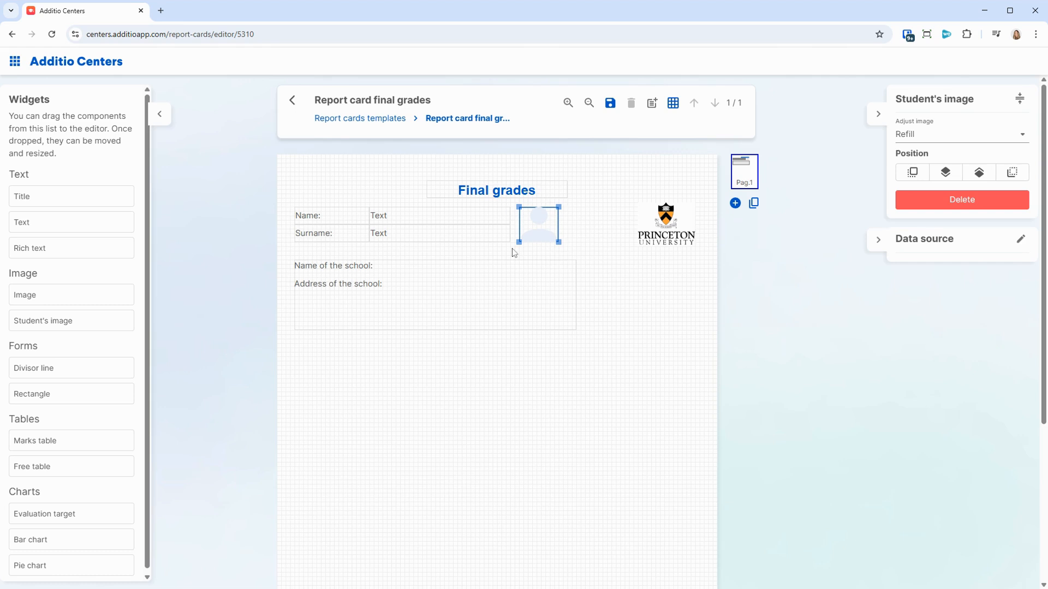
pyautogui.click(615, 296)
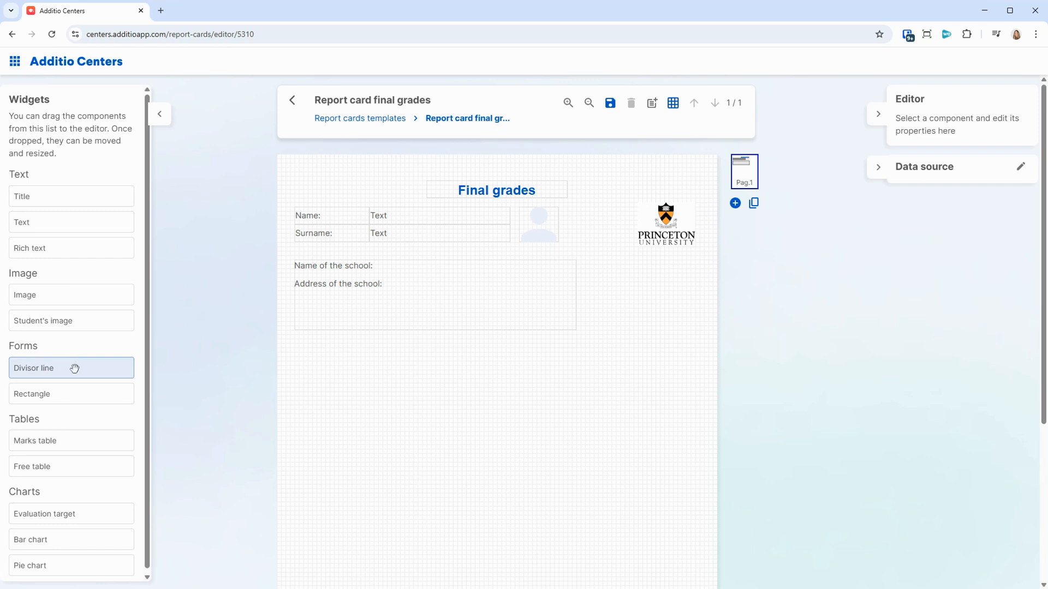
# - Add a divisor line below the school details block and extend it to the page's right margin
pyautogui.moveTo(74, 369); pyautogui.dragTo(326, 338)
pyautogui.moveTo(577, 339); pyautogui.dragTo(699, 339)
pyautogui.click(689, 374)
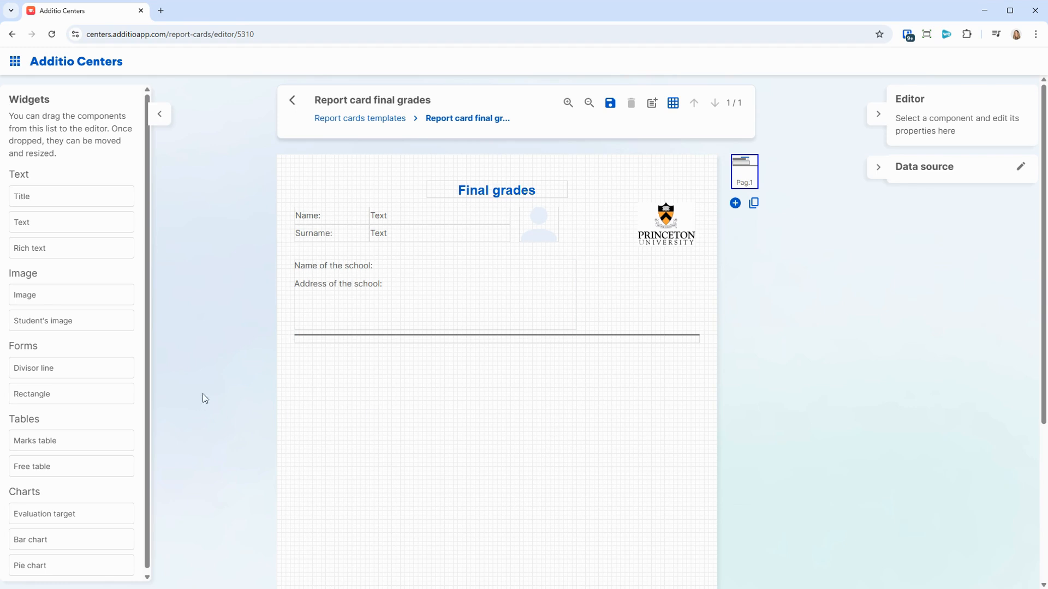
# - Add a rectangle and fit it around the name fields, student's image and school details, above the divisor line
pyautogui.moveTo(77, 393); pyautogui.dragTo(344, 384)
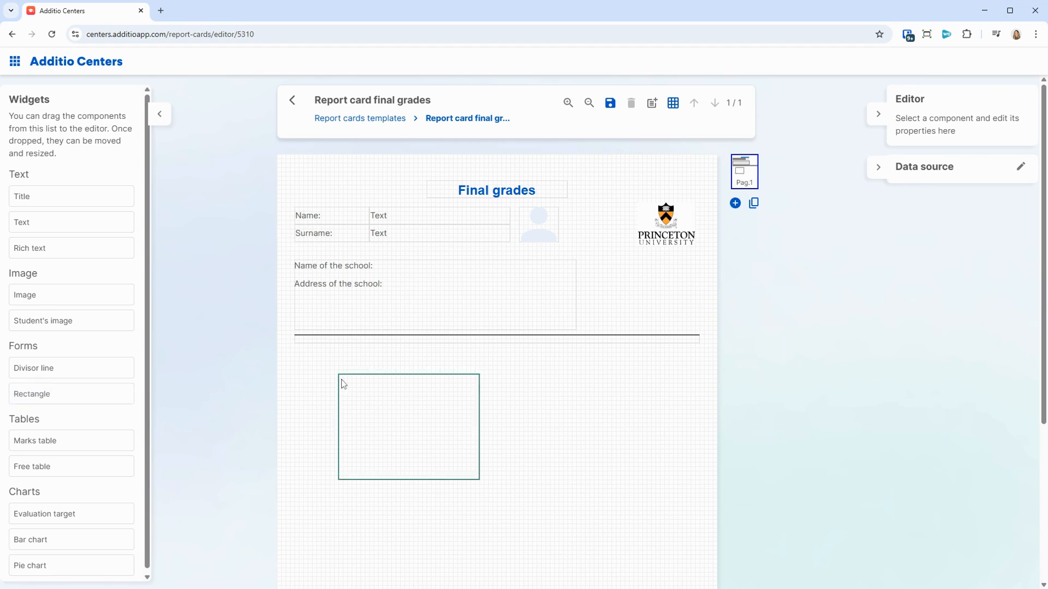
pyautogui.click(407, 426)
pyautogui.moveTo(385, 427); pyautogui.dragTo(340, 257)
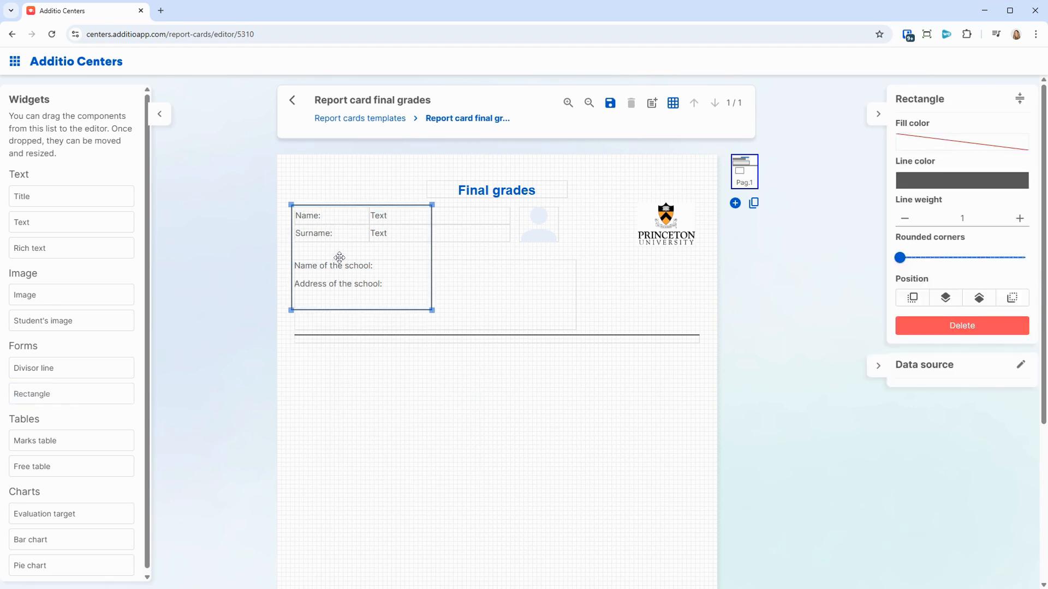
pyautogui.moveTo(432, 310); pyautogui.dragTo(611, 330)
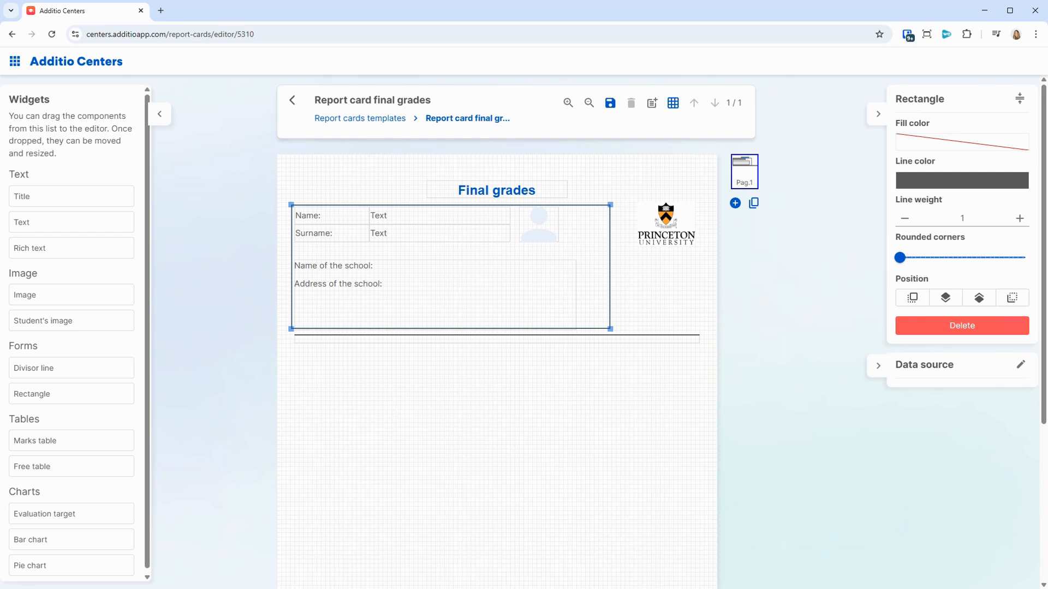
pyautogui.click(393, 413)
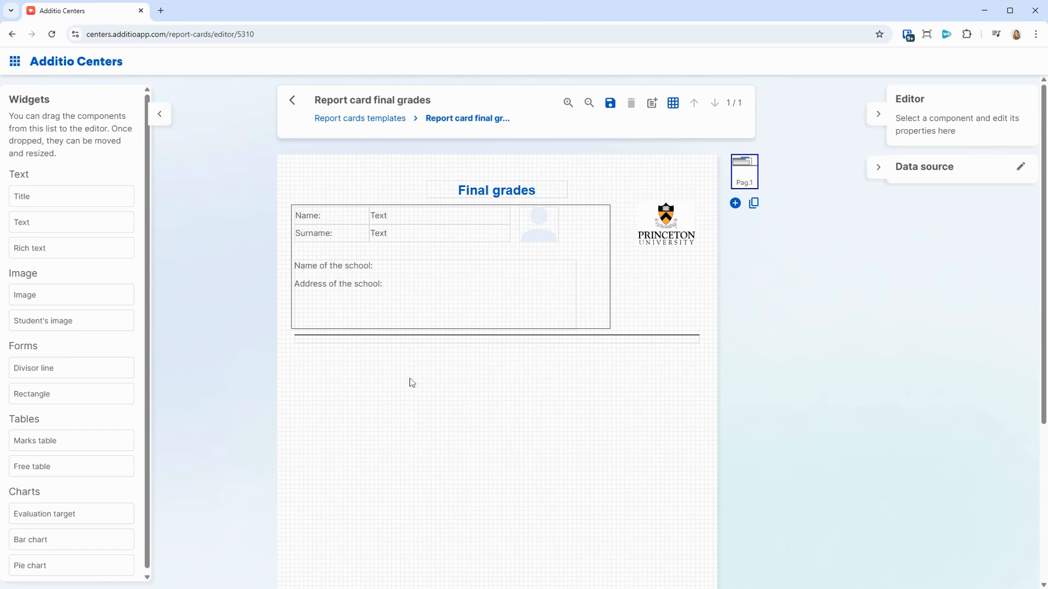
# - Add a title reading "Final grades" below the divisor line and place a marks table directly beneath it
pyautogui.scroll(-1, 96, 401)
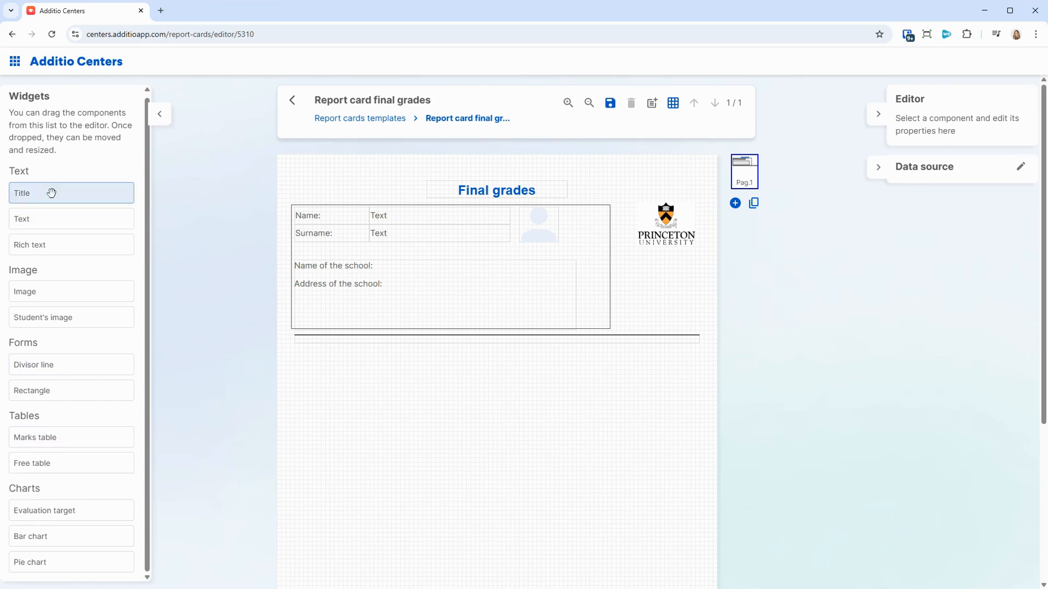
pyautogui.moveTo(53, 192); pyautogui.dragTo(352, 358)
pyautogui.moveTo(922, 301); pyautogui.dragTo(882, 303)
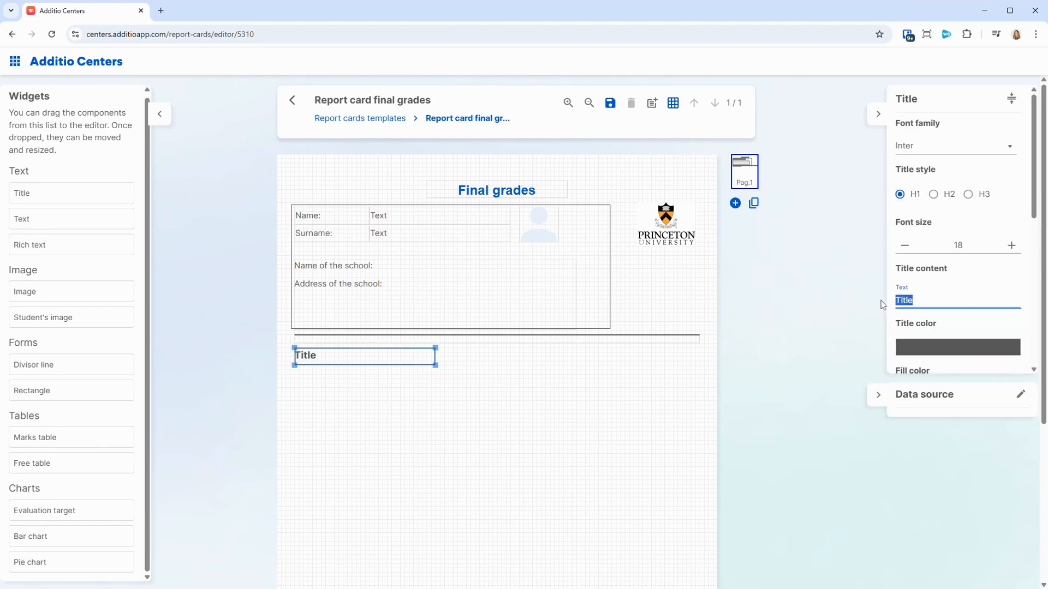
pyautogui.write('Final grades')
pyautogui.click(529, 435)
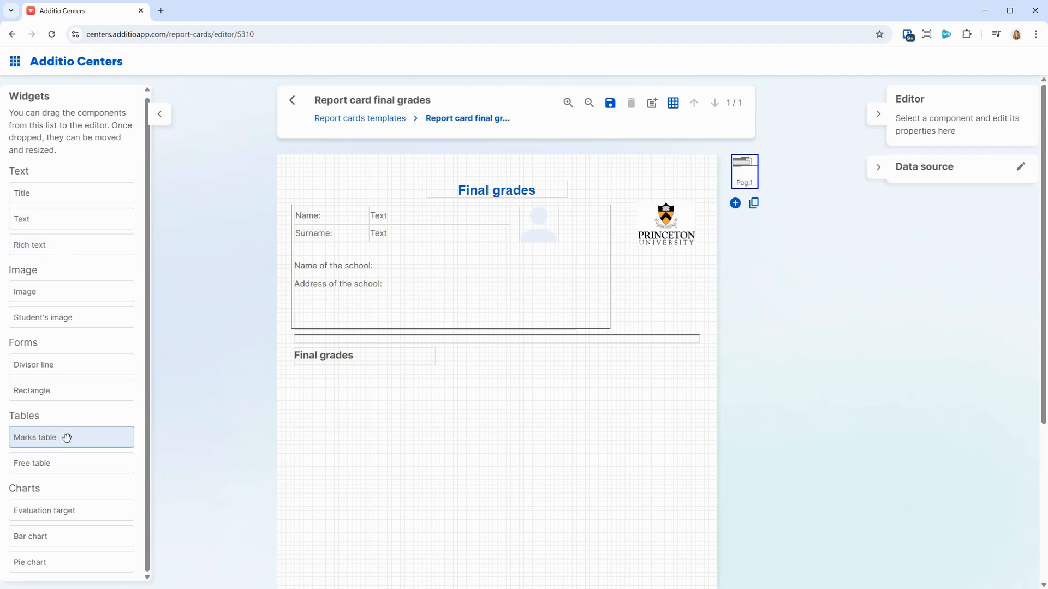
pyautogui.moveTo(62, 437); pyautogui.dragTo(348, 396)
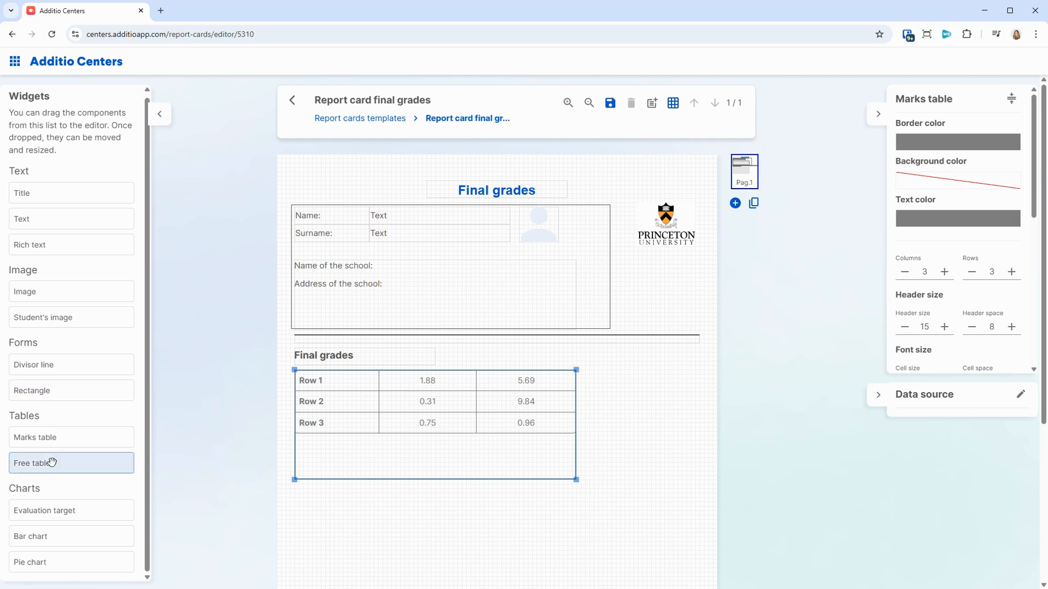
# - Try out a free table below the marks table, including its cell editing, and delete it
pyautogui.moveTo(52, 462); pyautogui.dragTo(364, 467)
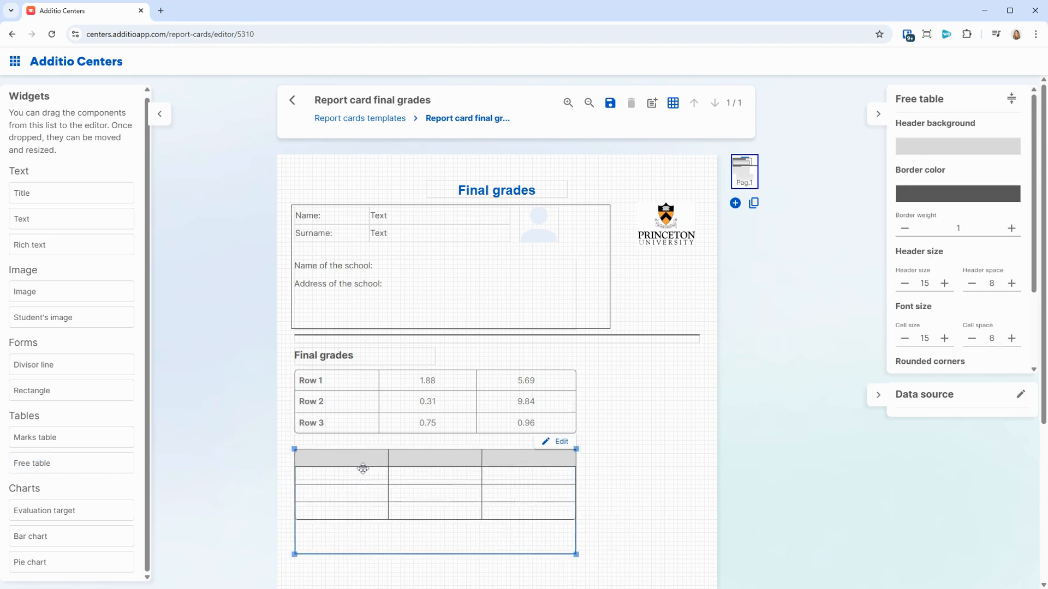
pyautogui.scroll(-1, 476, 501)
pyautogui.scroll(-1, 477, 501)
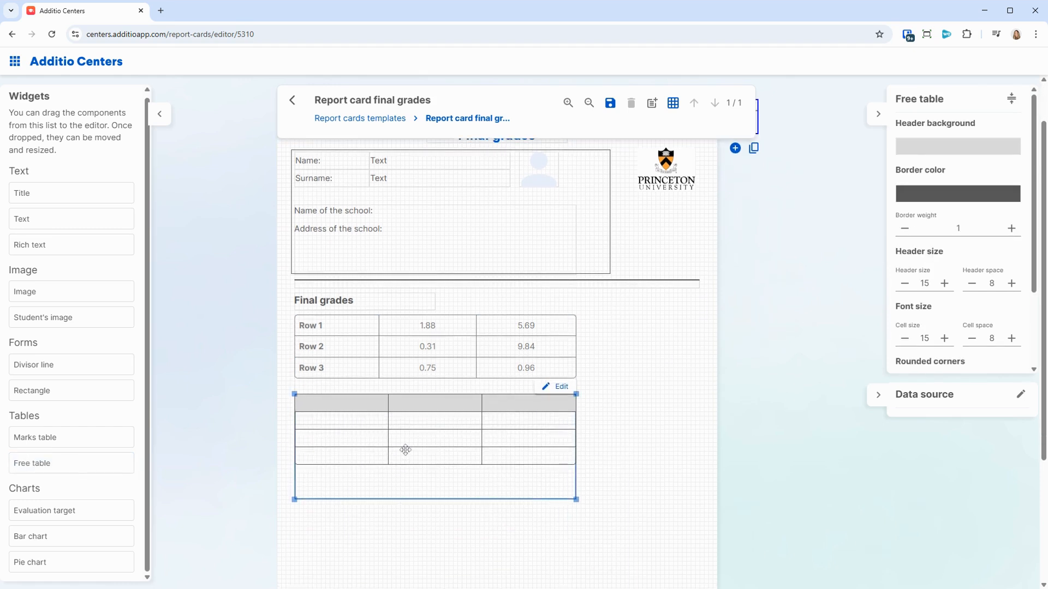
pyautogui.doubleClick(487, 455)
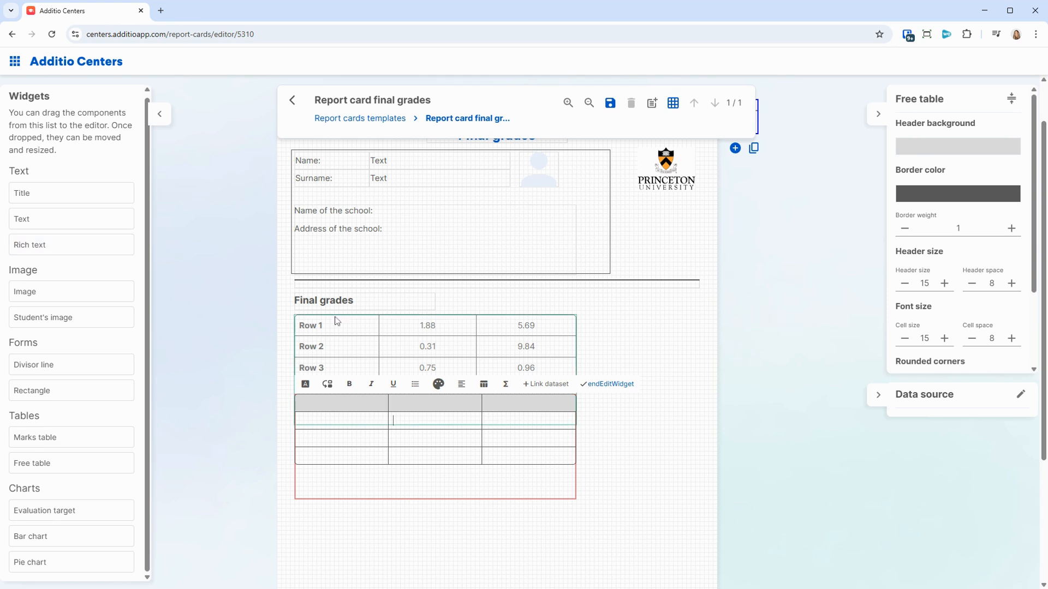
pyautogui.click(586, 440)
pyautogui.click(520, 408)
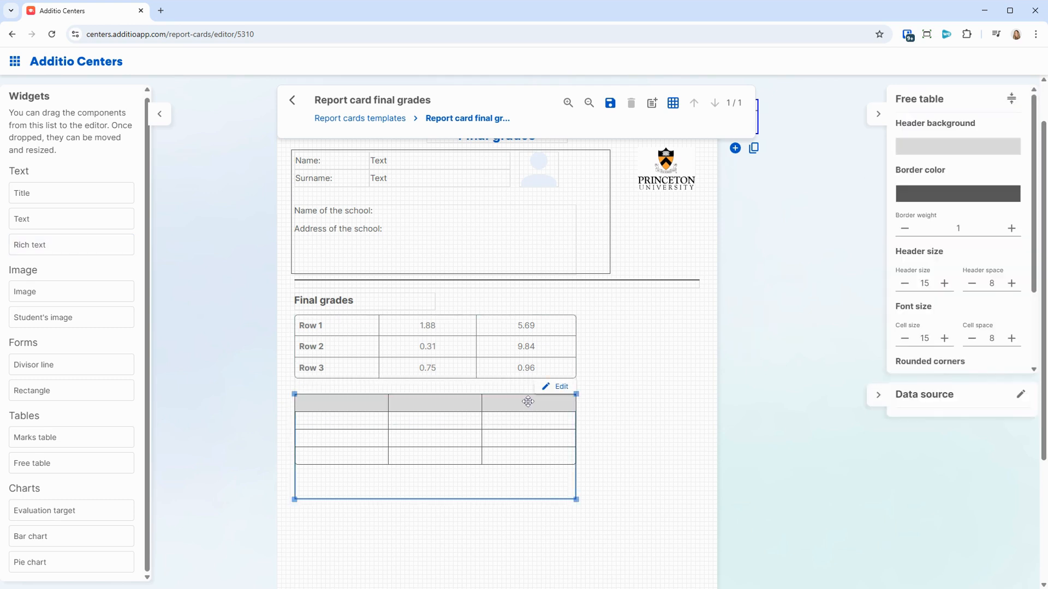
pyautogui.scroll(-2, 972, 350)
pyautogui.click(971, 356)
# - Try a fourth column in the marks table and return it to three columns
pyautogui.click(498, 361)
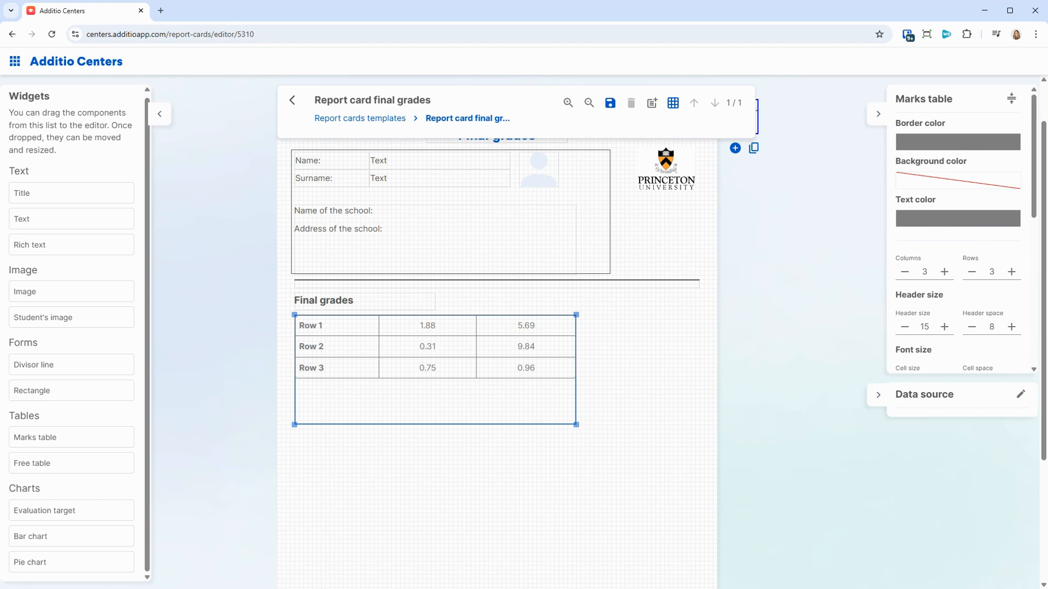
pyautogui.scroll(-1, 911, 234)
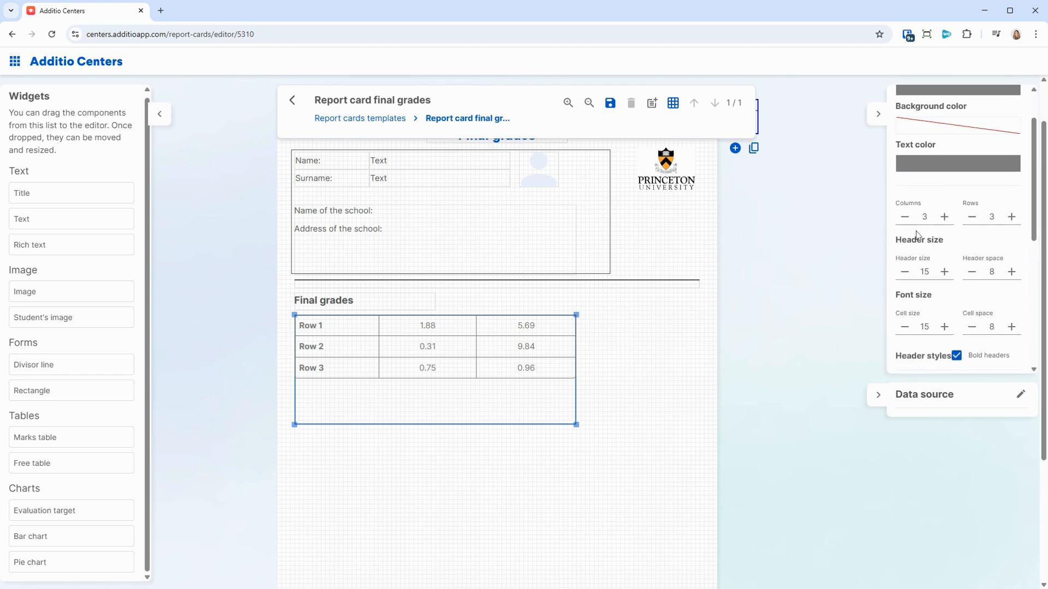
pyautogui.click(944, 217)
pyautogui.click(904, 217)
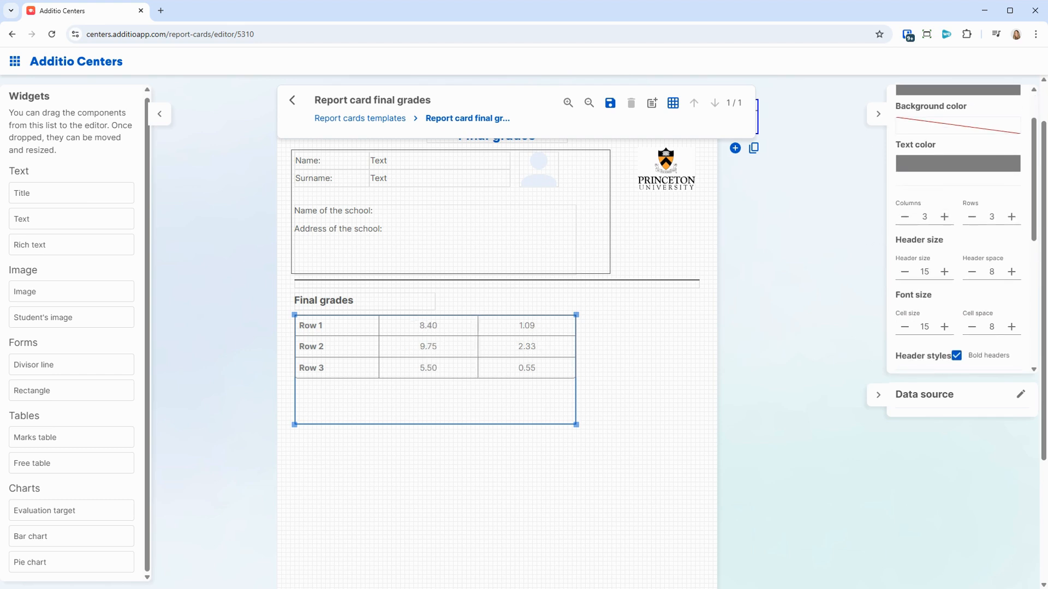
pyautogui.click(946, 219)
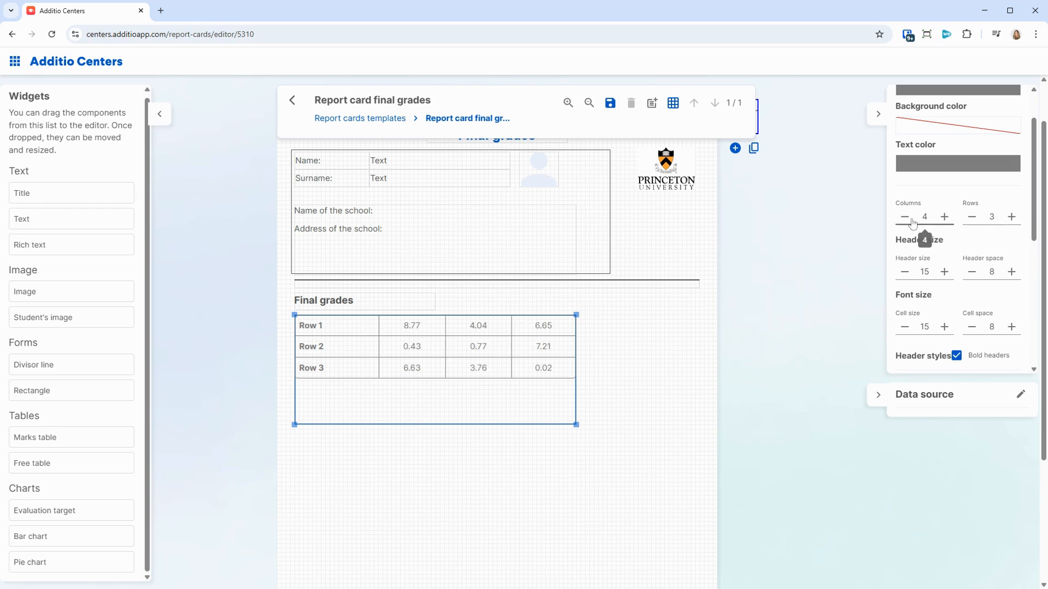
pyautogui.click(905, 217)
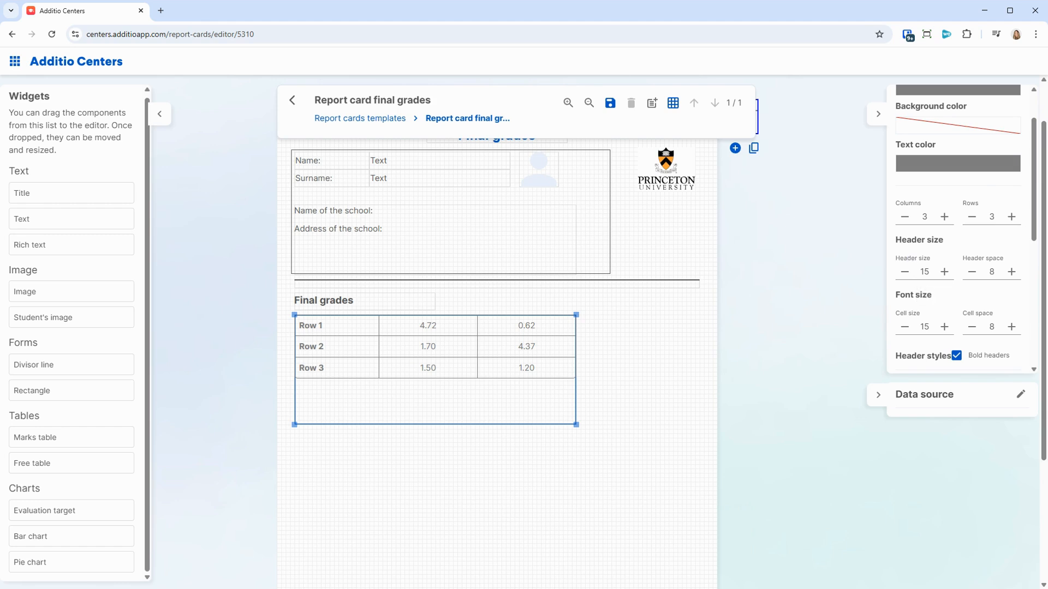
# - Try a header size of 16 and a larger cell size in the marks table, returning both to 15
pyautogui.scroll(-1, 944, 259)
pyautogui.click(945, 217)
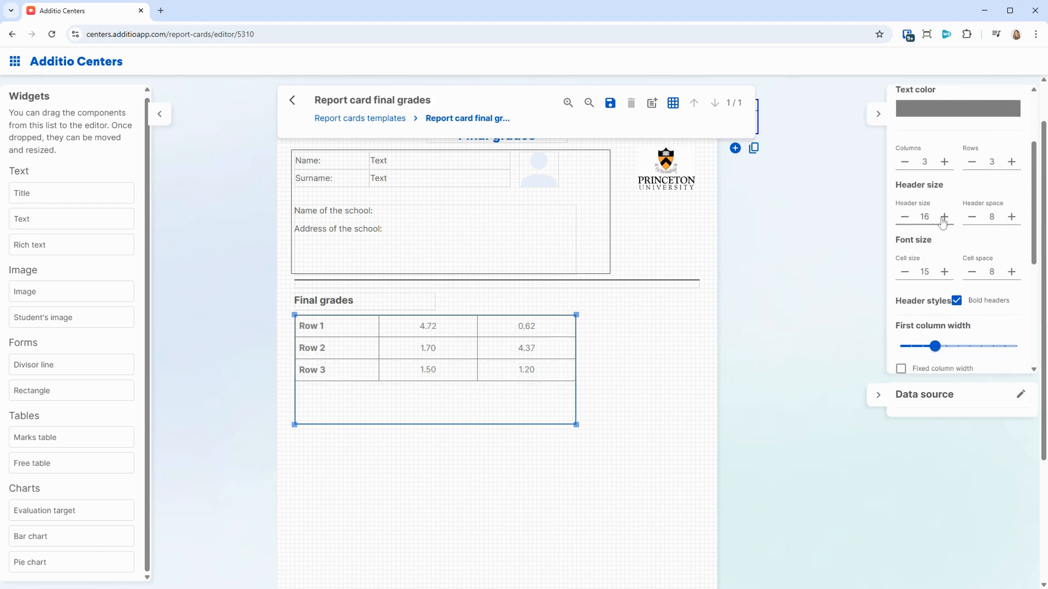
pyautogui.click(905, 218)
pyautogui.click(944, 272)
pyautogui.click(905, 272)
# - Show a column of averages in the marks table covering columns 1, 2 and 3
pyautogui.scroll(-4, 909, 290)
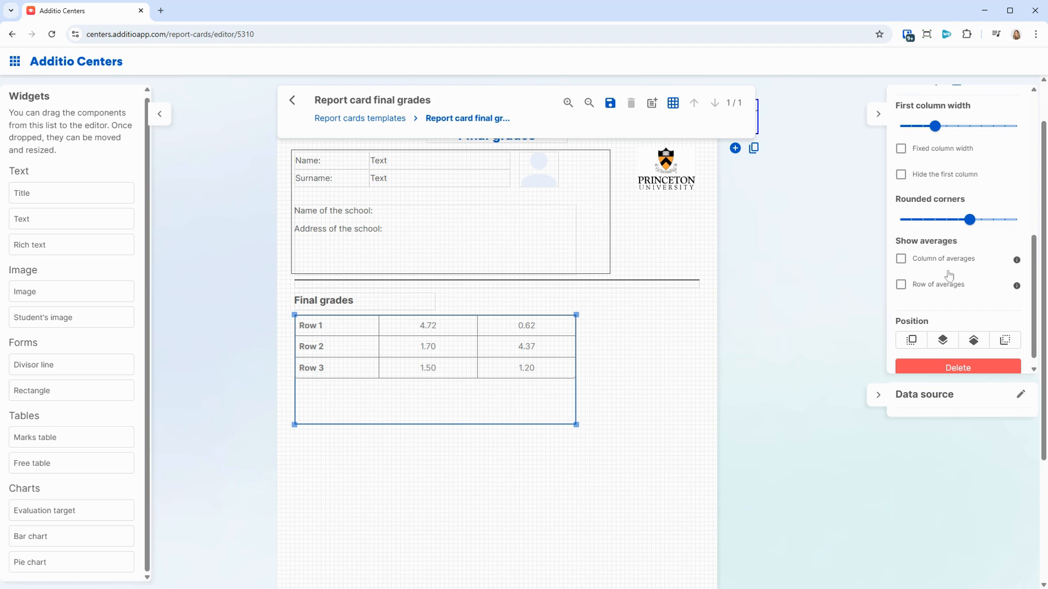
pyautogui.click(902, 260)
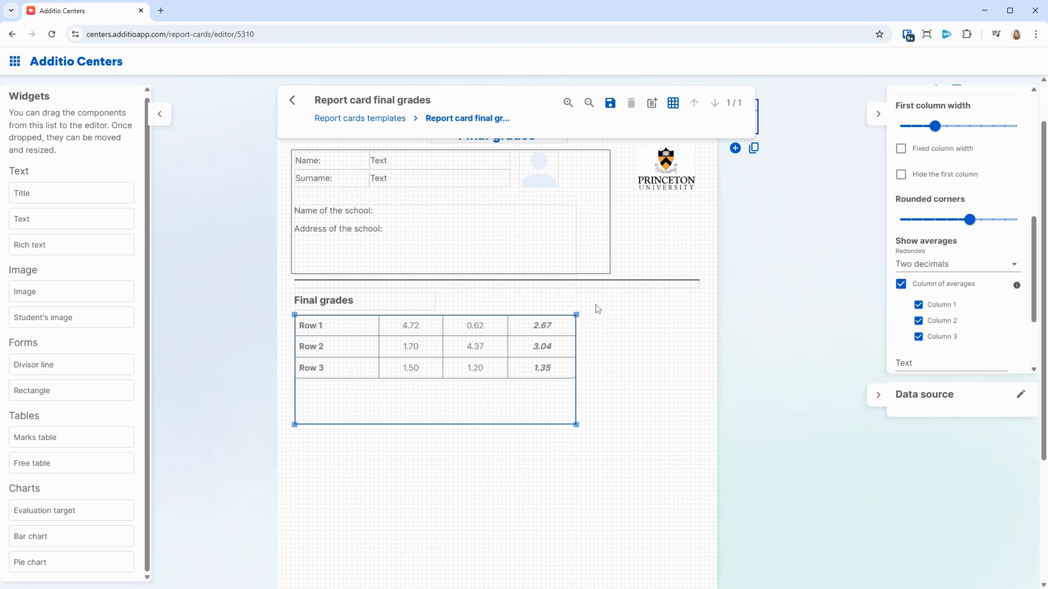
pyautogui.scroll(-2, 935, 331)
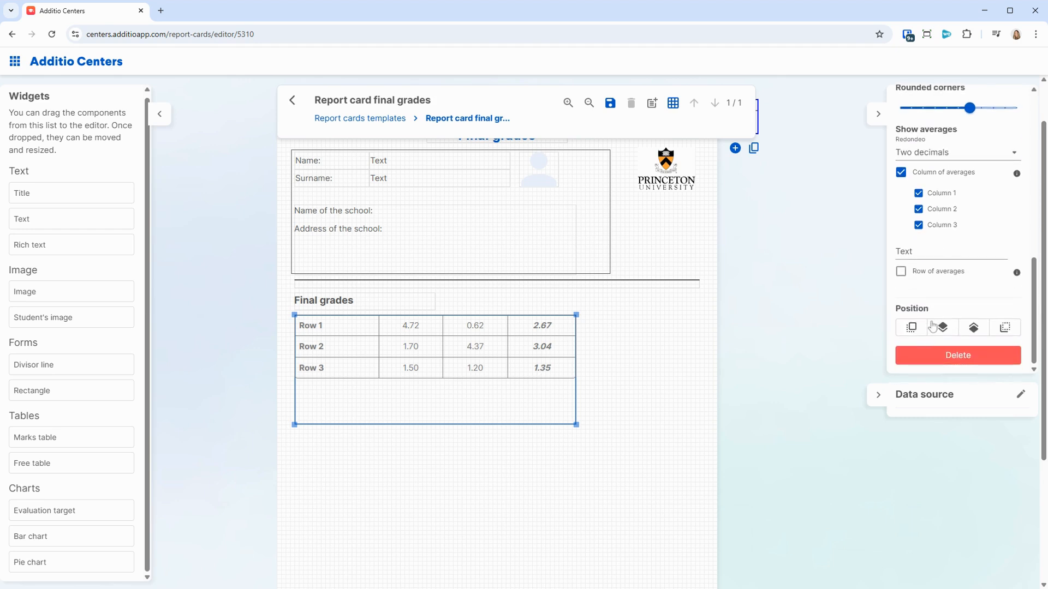
# - Try a row of averages in the marks table and hide both the row and the column of averages
pyautogui.click(901, 272)
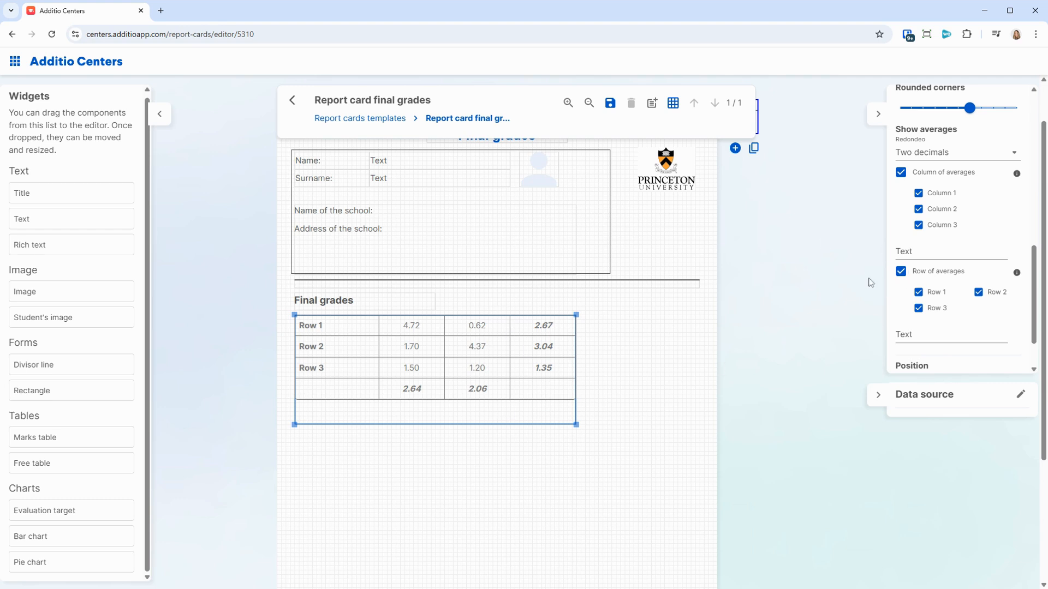
pyautogui.click(900, 275)
pyautogui.click(901, 174)
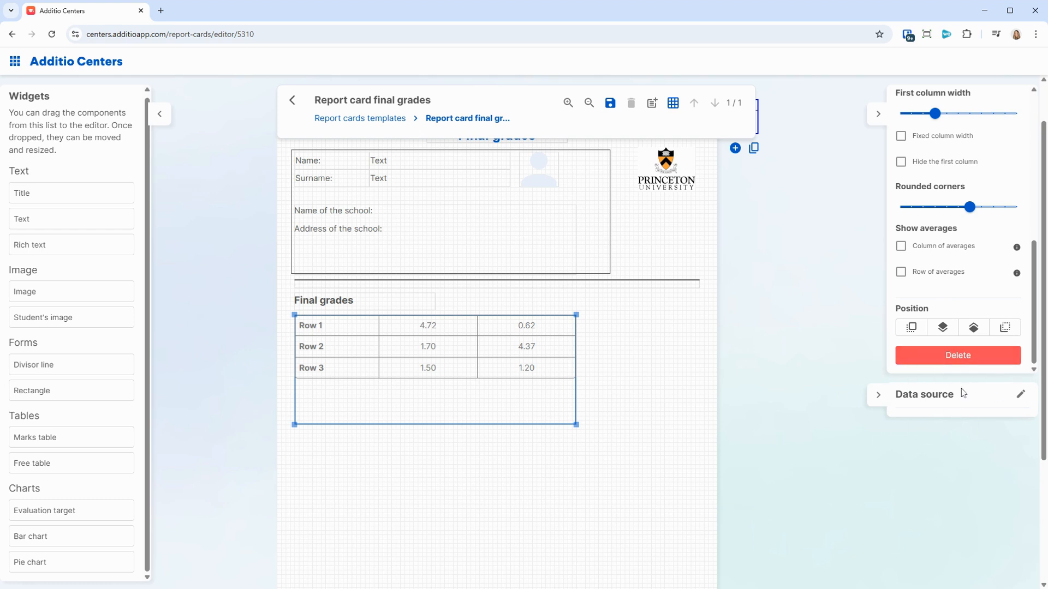
pyautogui.click(682, 413)
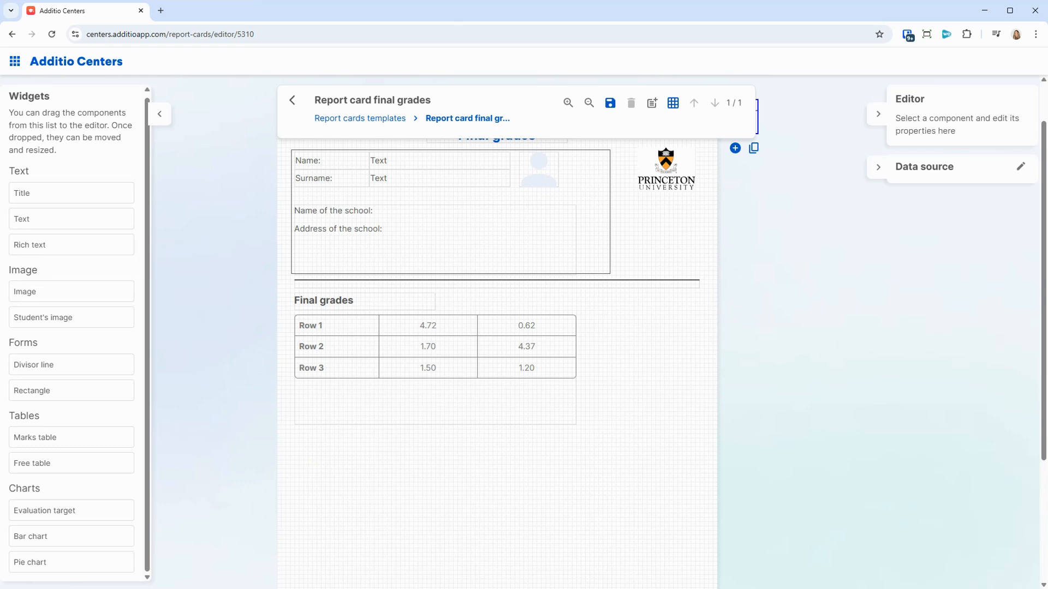
# - Add a title reading "Evaluation target" below the marks table
pyautogui.moveTo(63, 193); pyautogui.dragTo(316, 405)
pyautogui.moveTo(947, 299); pyautogui.dragTo(888, 302)
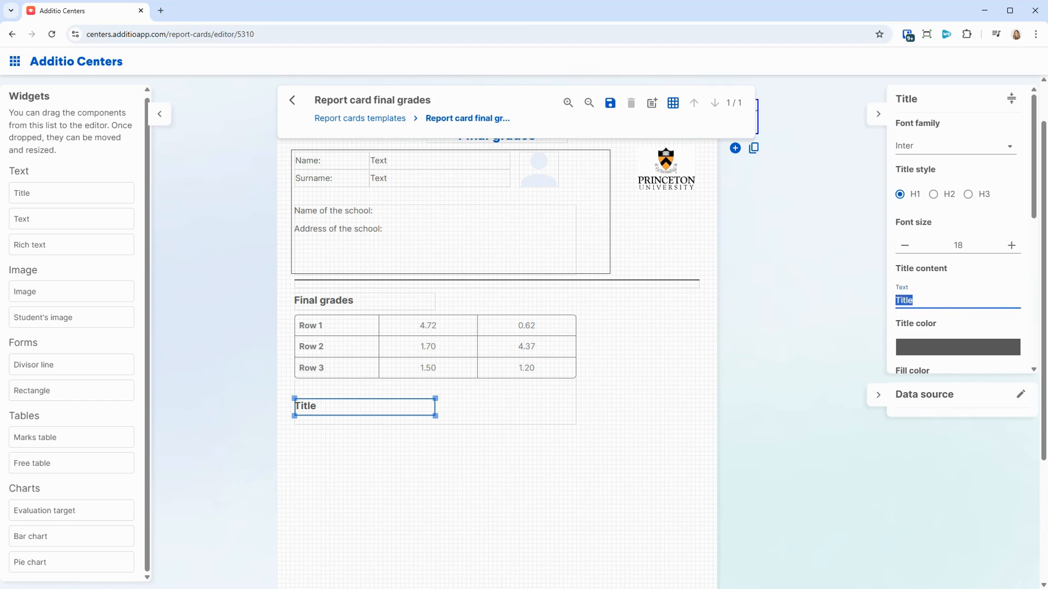
pyautogui.write('Evaluation target')
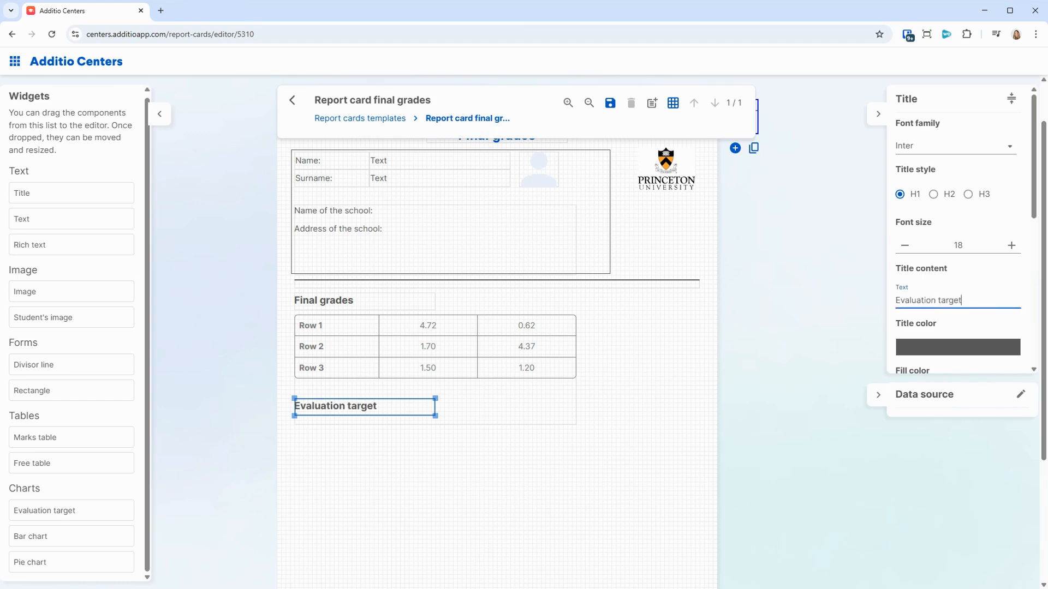
pyautogui.click(467, 470)
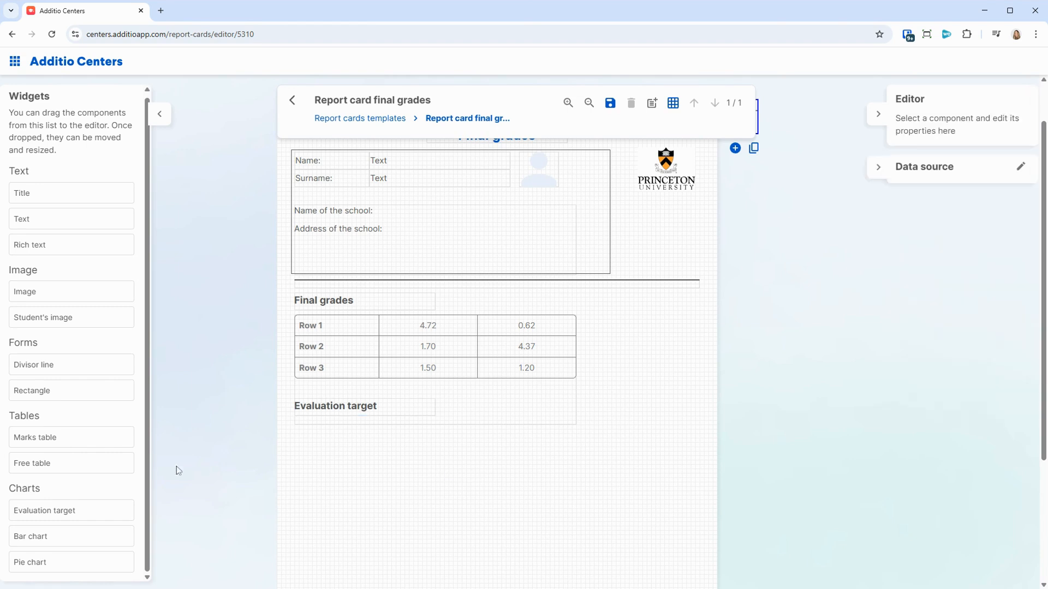
# - Add an evaluation target chart and place it directly under the "Evaluation target" title, aligned with its left edge
pyautogui.moveTo(89, 502); pyautogui.dragTo(405, 452)
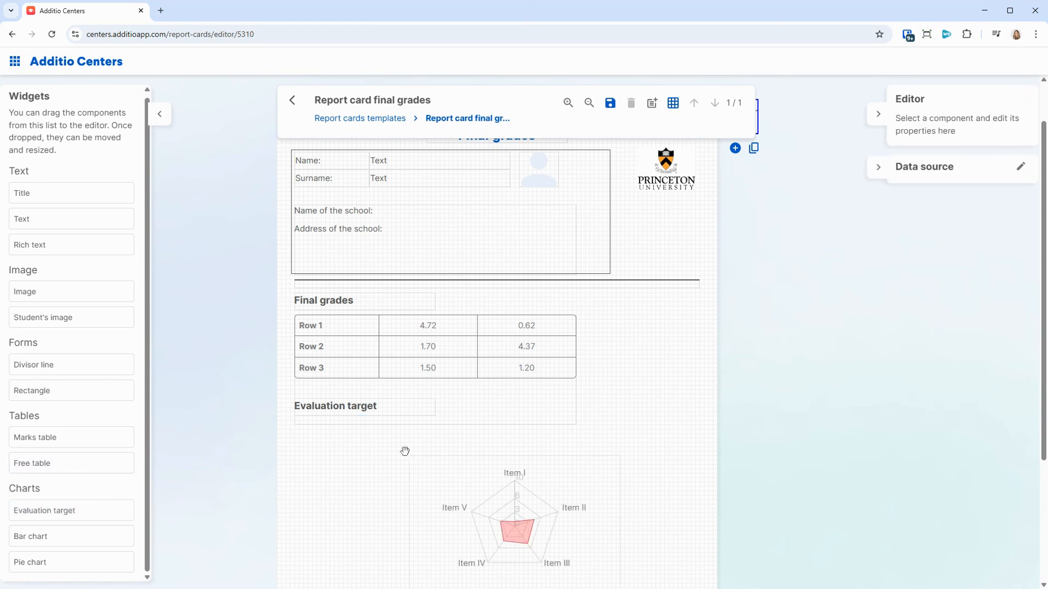
pyautogui.moveTo(490, 495); pyautogui.dragTo(376, 456)
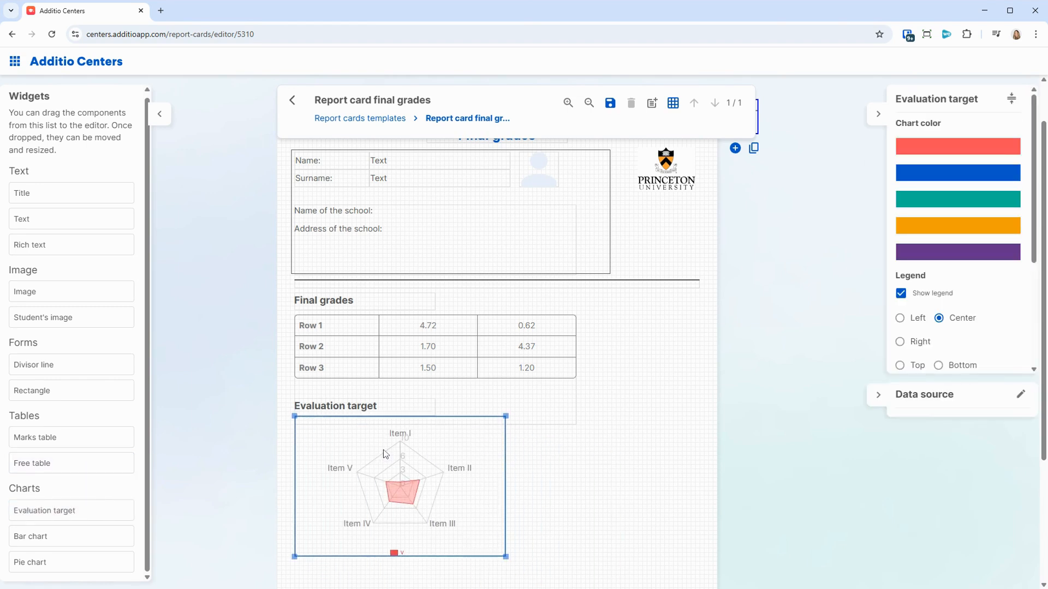
pyautogui.scroll(-2, 522, 476)
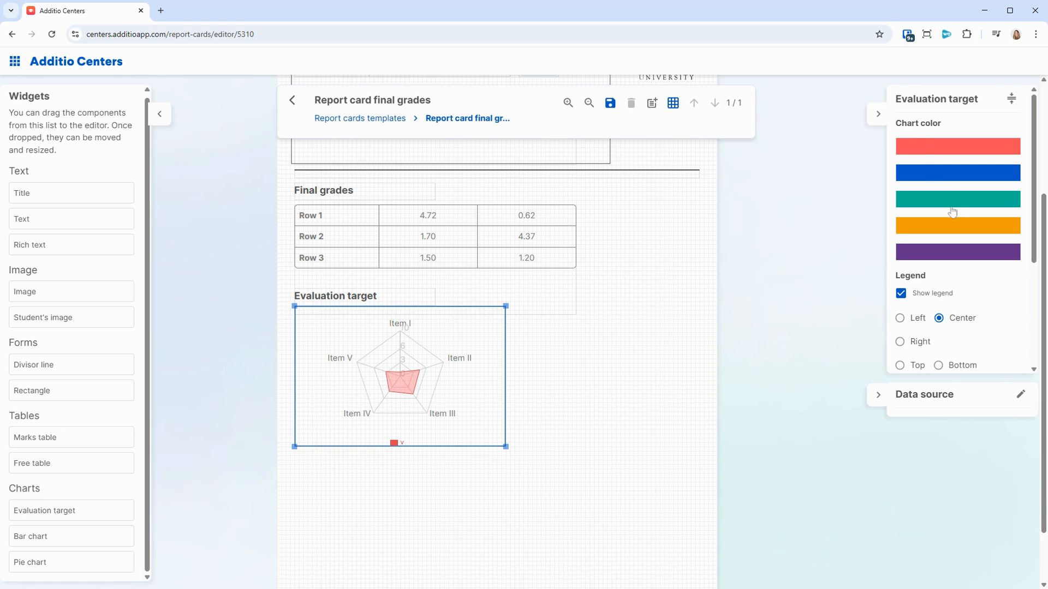
# - Try hiding the evaluation target chart's legend, show it again and review the remaining chart settings
pyautogui.scroll(-1, 953, 213)
pyautogui.click(901, 239)
pyautogui.click(901, 238)
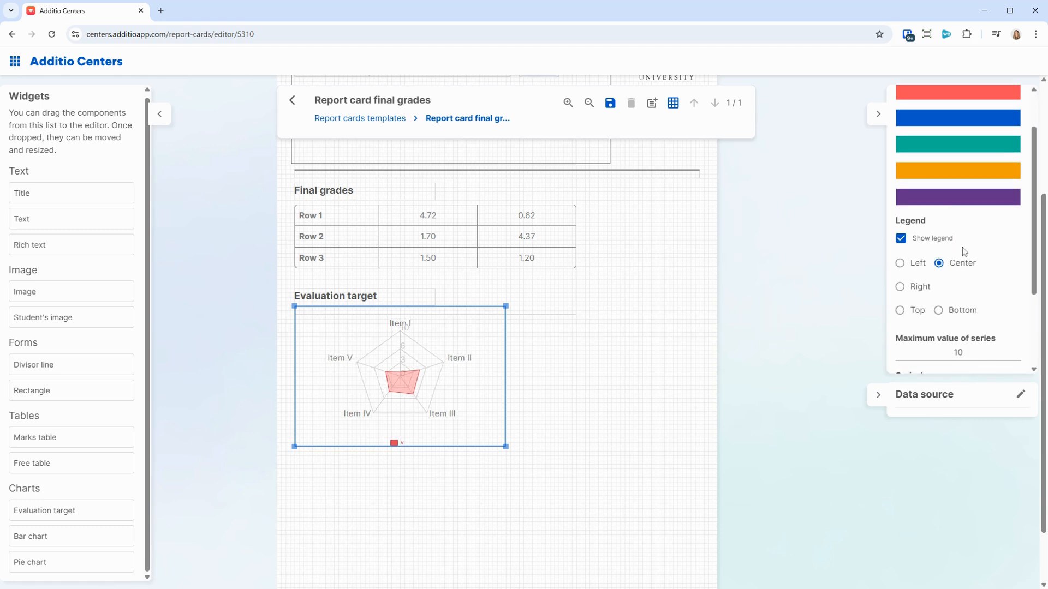
pyautogui.scroll(-2, 967, 251)
pyautogui.scroll(-1, 976, 276)
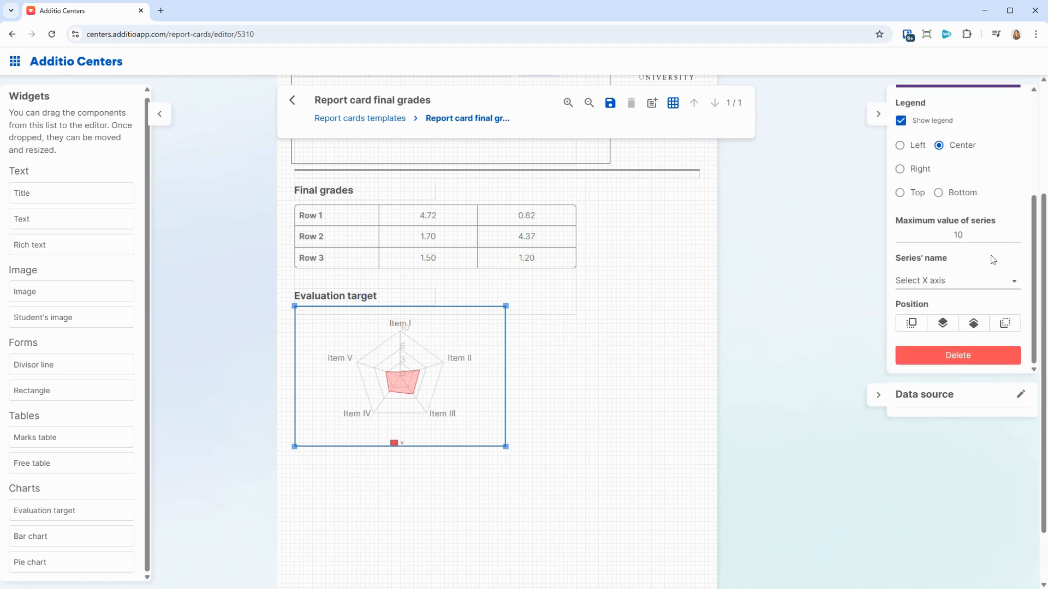
pyautogui.scroll(1, 977, 233)
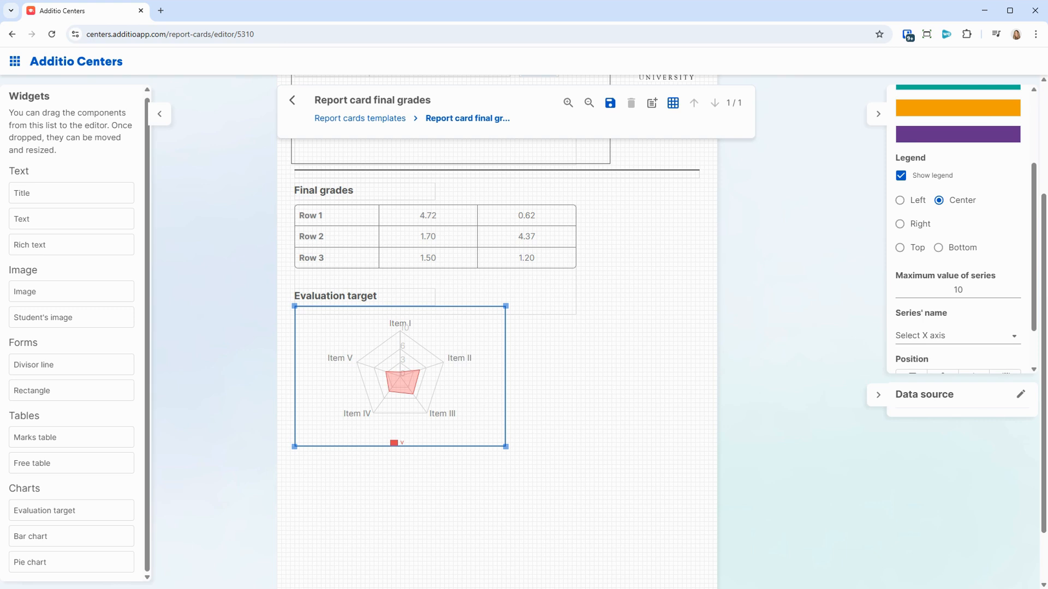
pyautogui.click(571, 370)
pyautogui.scroll(3, 571, 370)
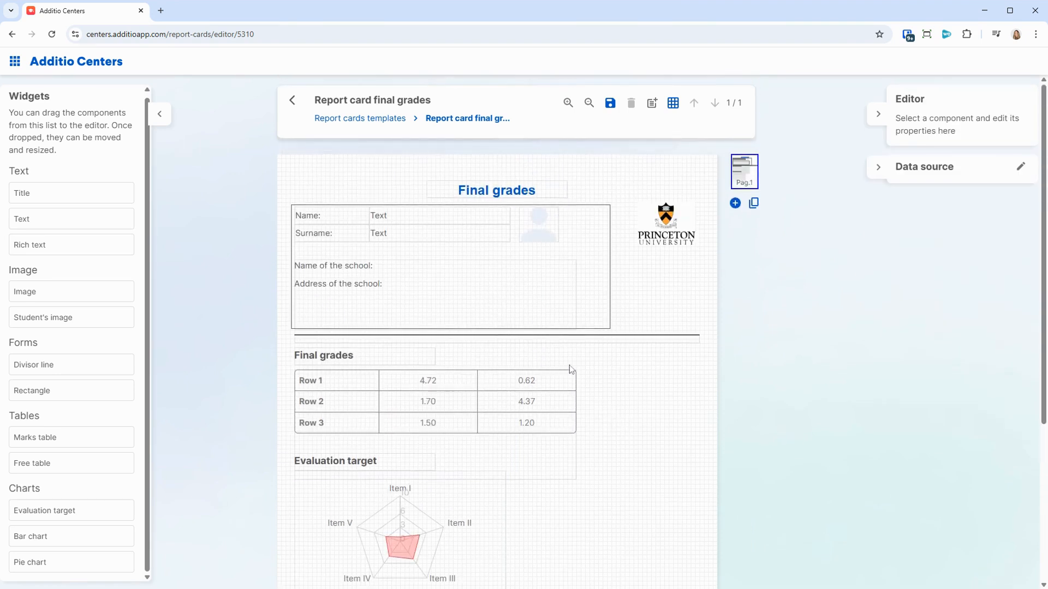
# - Add a rich text box below the evaluation target chart with the text "Tutor's comment"
pyautogui.scroll(-4, 569, 367)
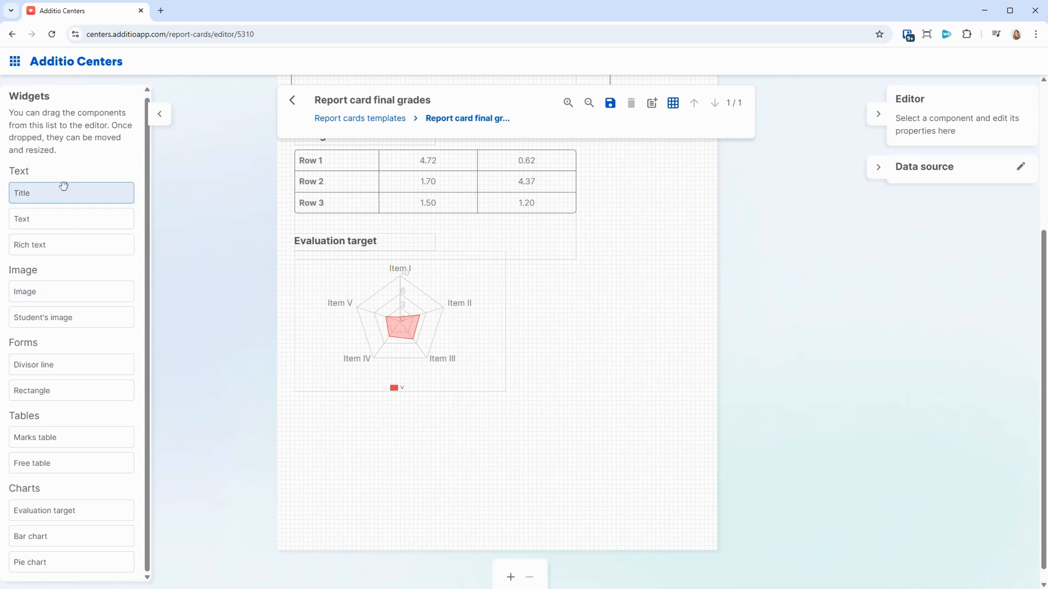
pyautogui.moveTo(85, 243); pyautogui.dragTo(312, 417)
pyautogui.doubleClick(312, 417)
pyautogui.doubleClick(313, 417)
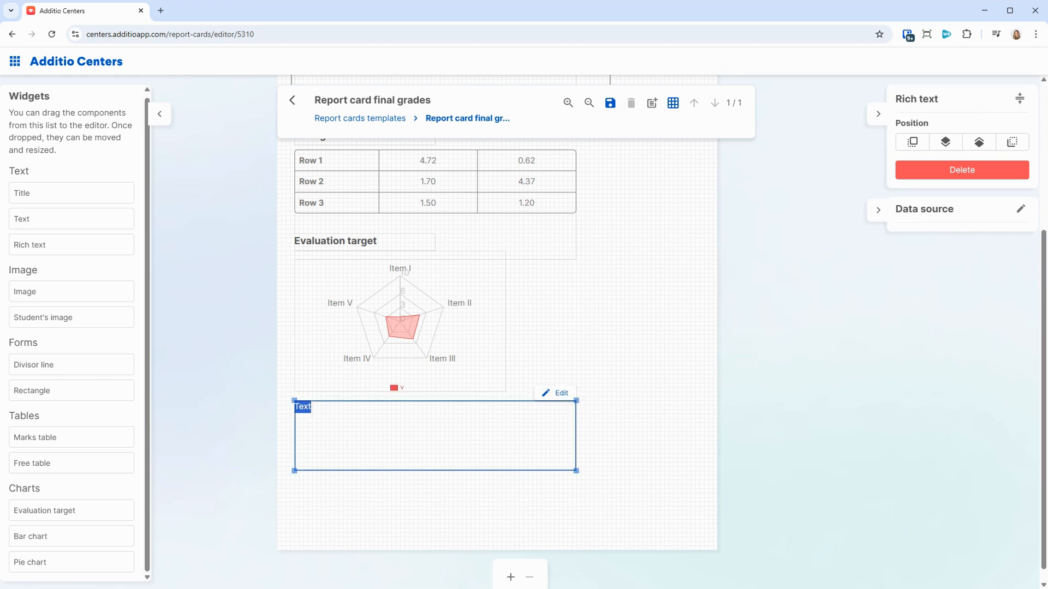
pyautogui.write("Tutor's comment")
# - Make the "Tutor's comment" text in the rich text box bold
pyautogui.doubleClick(326, 411)
pyautogui.doubleClick(326, 411)
pyautogui.tripleClick(314, 407)
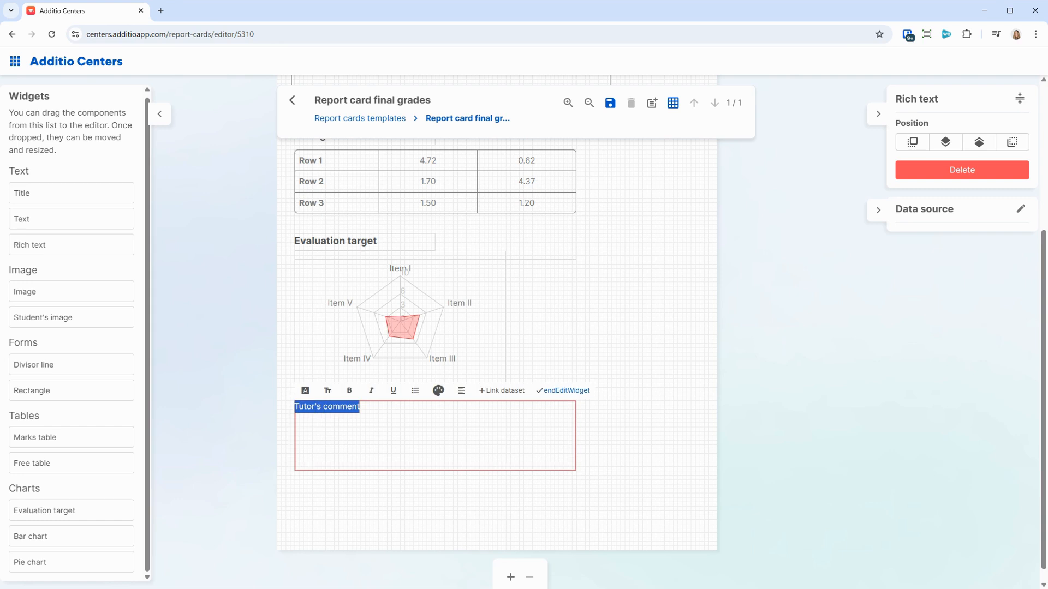
pyautogui.click(349, 391)
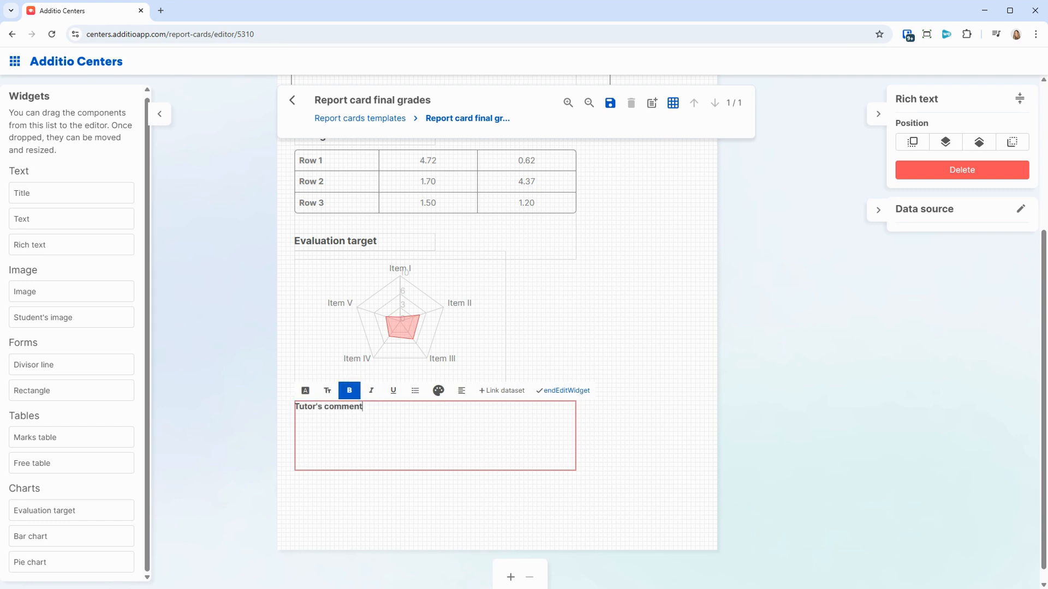
pyautogui.click(662, 439)
# - Review the whole report card layout, from the main title down to the tutor's comment
pyautogui.scroll(4, 652, 443)
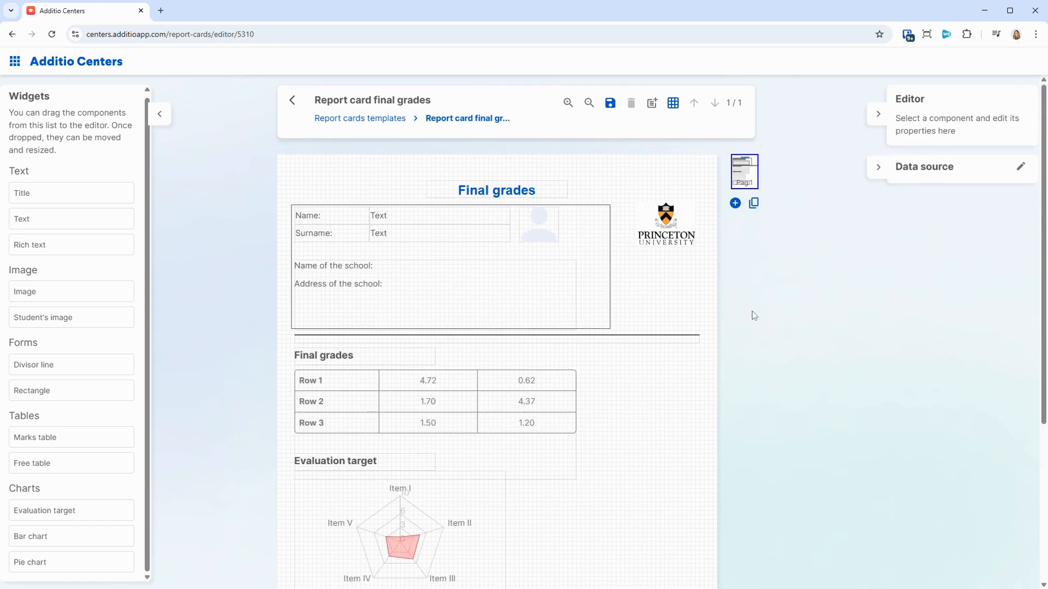
pyautogui.scroll(-3, 535, 278)
pyautogui.scroll(3, 568, 402)
pyautogui.scroll(-4, 653, 411)
pyautogui.scroll(4, 655, 413)
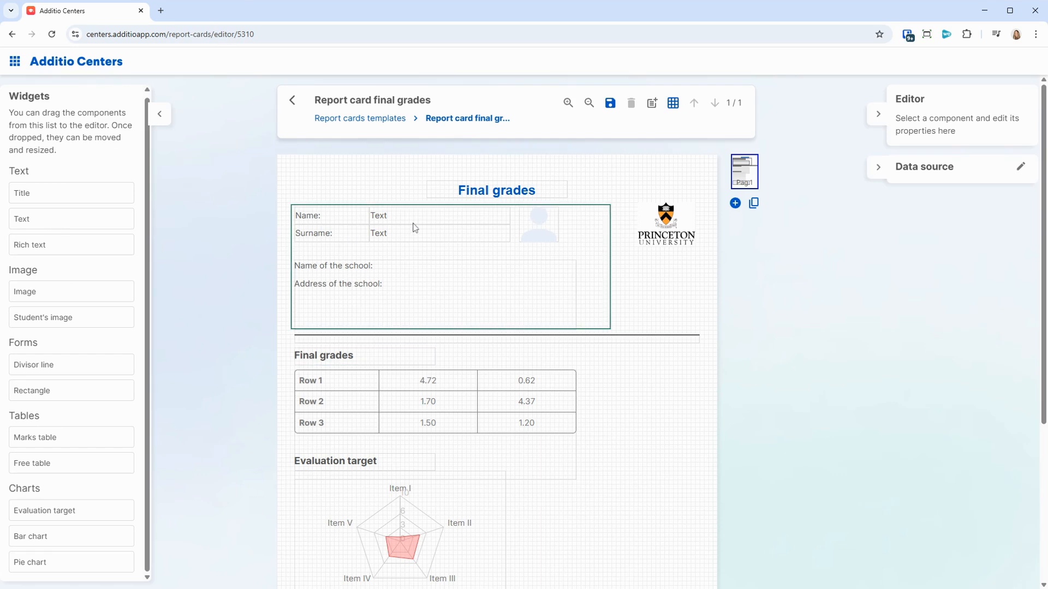
pyautogui.scroll(-3, 405, 251)
pyautogui.scroll(3, 381, 344)
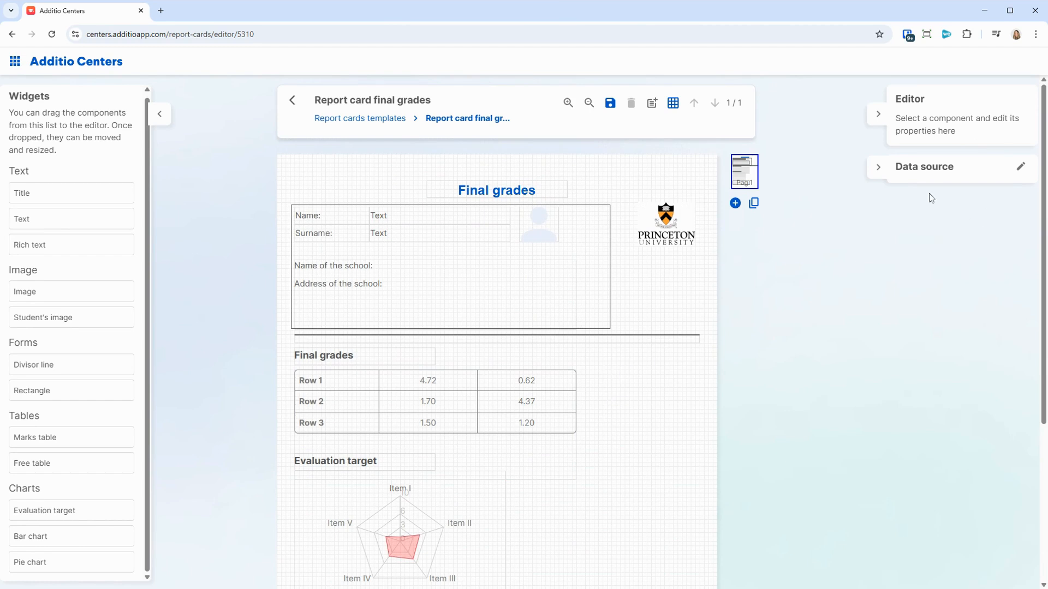
# - Open the data source editor and include the name and address of the centre in the general data
pyautogui.click(1020, 168)
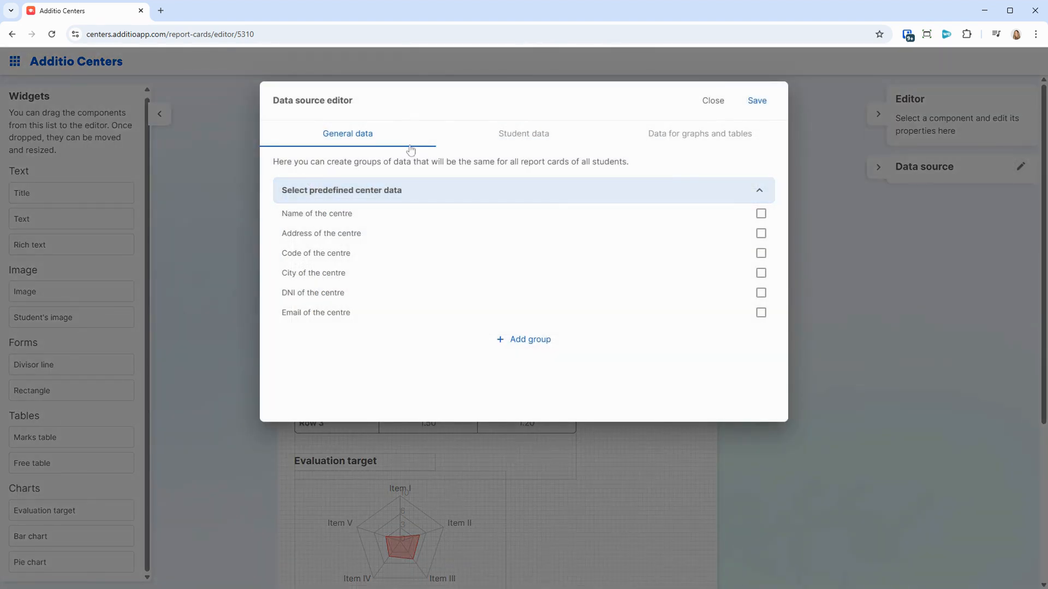
pyautogui.click(541, 133)
pyautogui.click(696, 145)
pyautogui.click(364, 139)
pyautogui.click(764, 215)
pyautogui.click(762, 234)
# - Include the predefined fields Surname and Name in the student data source
pyautogui.click(525, 140)
pyautogui.click(752, 214)
pyautogui.click(753, 233)
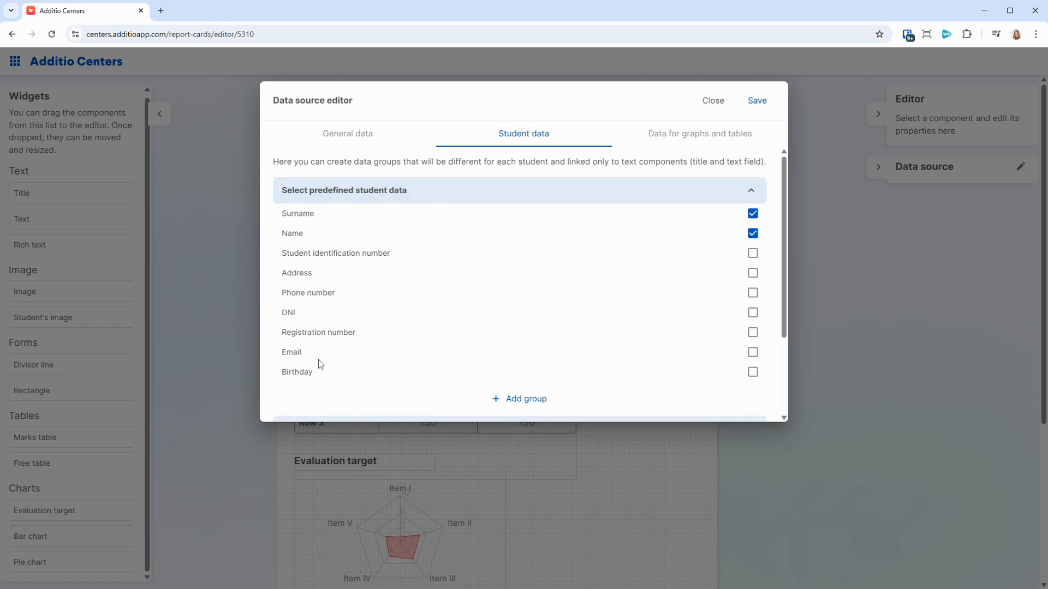
# - Add a student data group named "Comment" below the predefined student fields
pyautogui.scroll(-1, 468, 363)
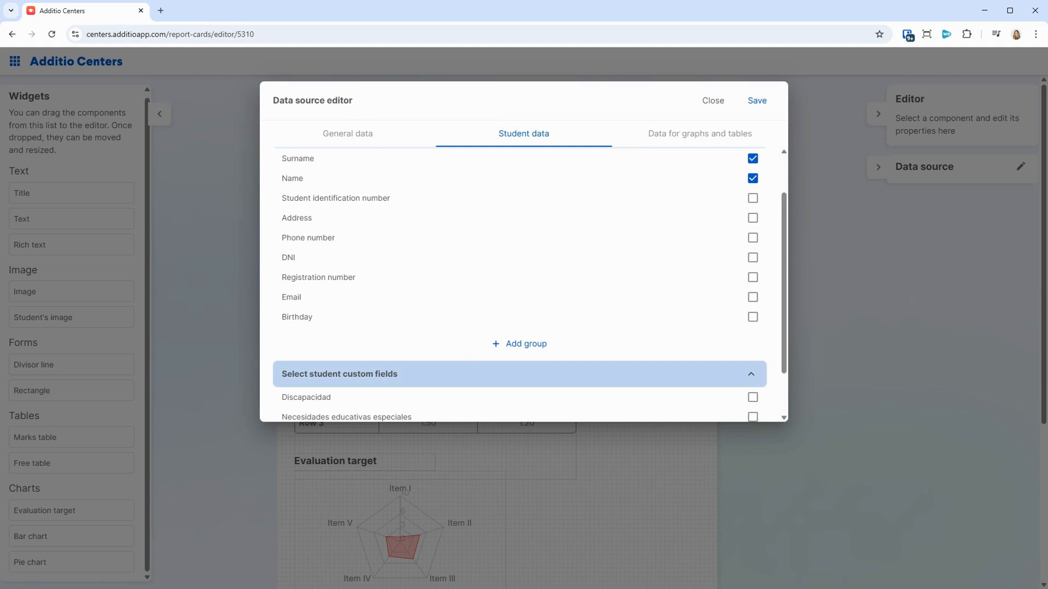
pyautogui.click(526, 351)
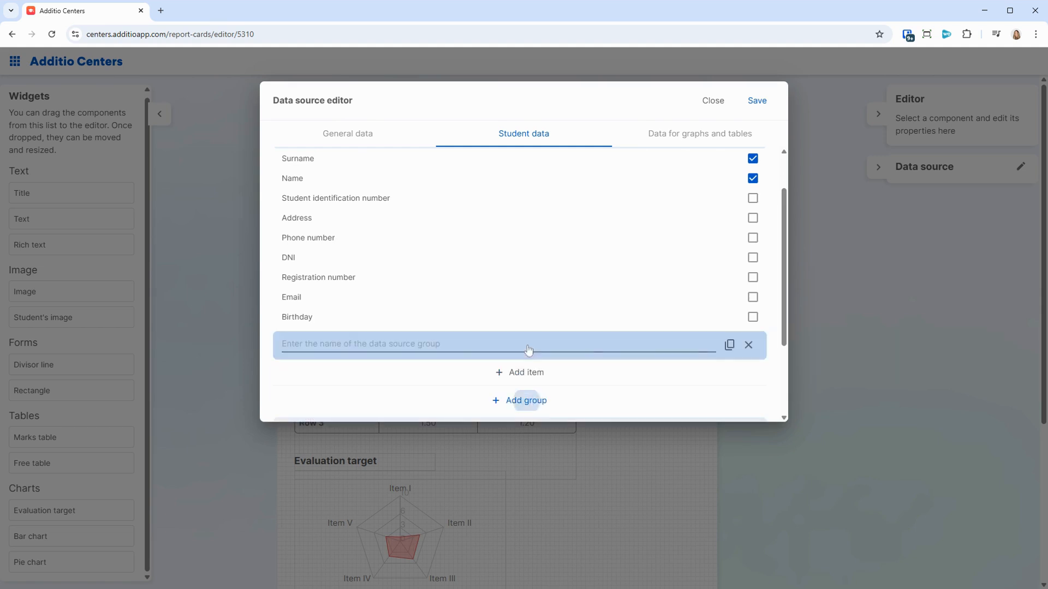
pyautogui.write('Comment')
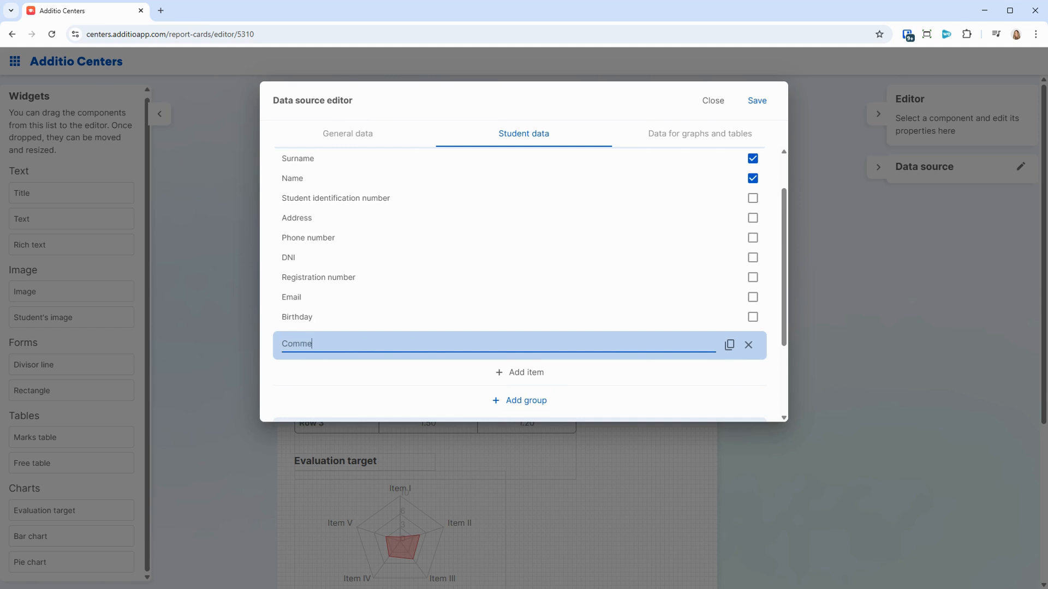
# - Add an item "Tutor's comment" to the Comment group with the type "Specific text per student"
pyautogui.click(526, 373)
pyautogui.scroll(-1, 513, 377)
pyautogui.click(427, 319)
pyautogui.write("Tutor's comment")
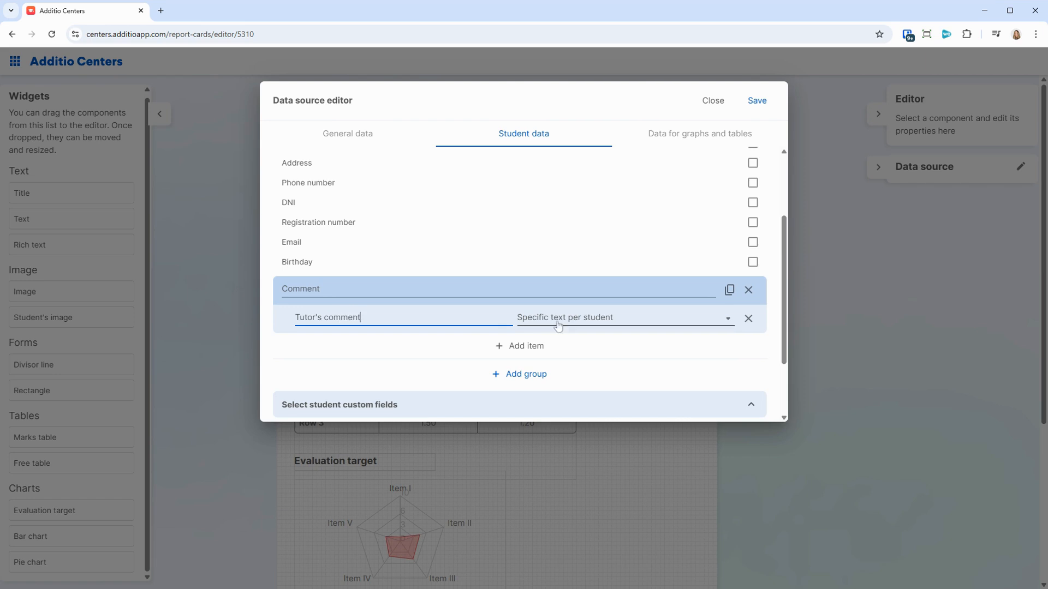
pyautogui.click(609, 322)
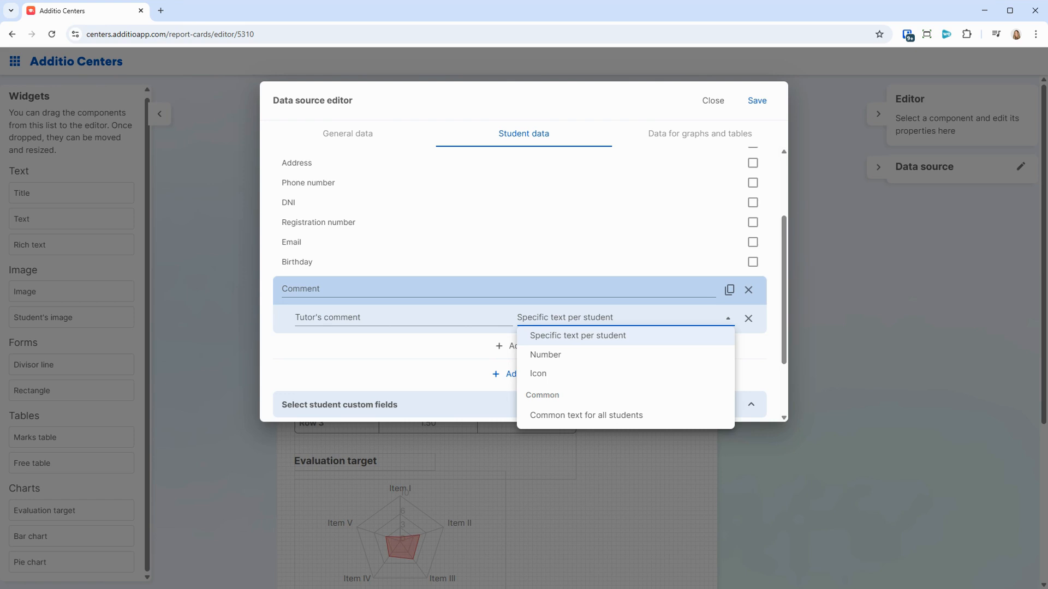
pyautogui.click(581, 341)
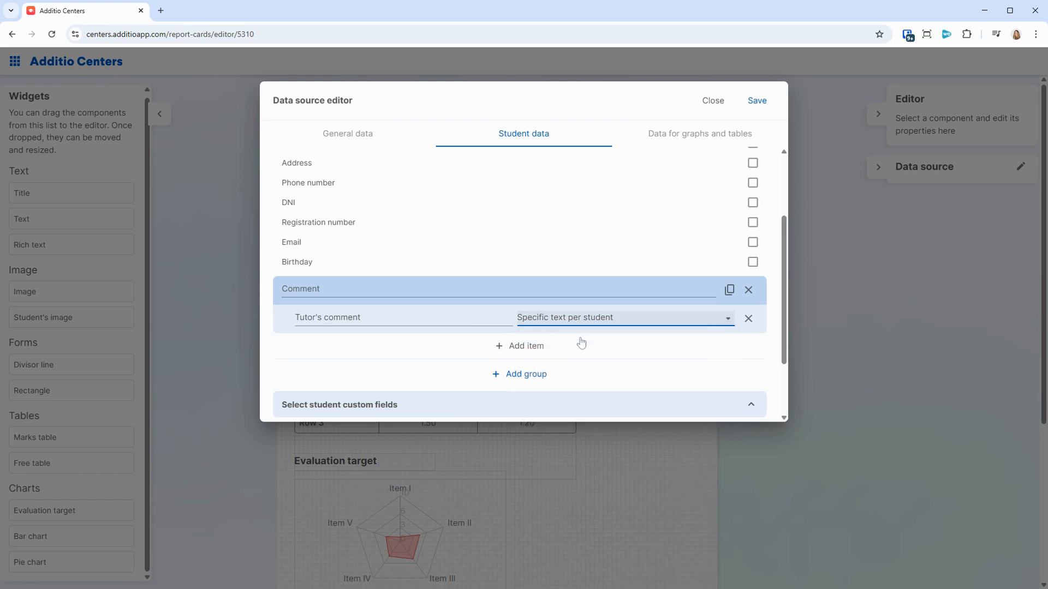
pyautogui.scroll(2, 581, 343)
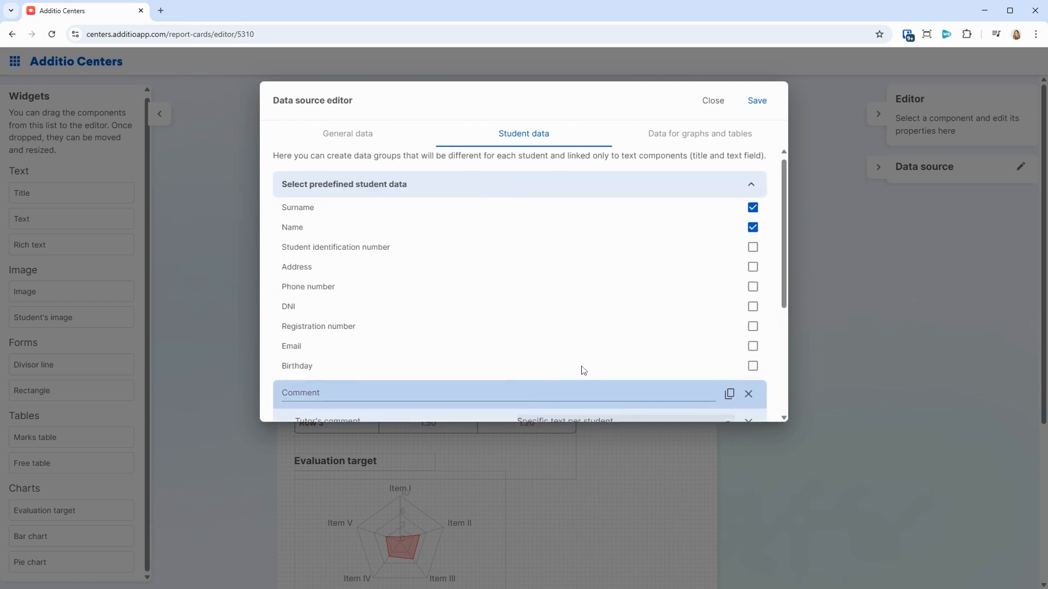
# - Add a group named "Evaluation table" to the data for graphs and tables
pyautogui.click(663, 134)
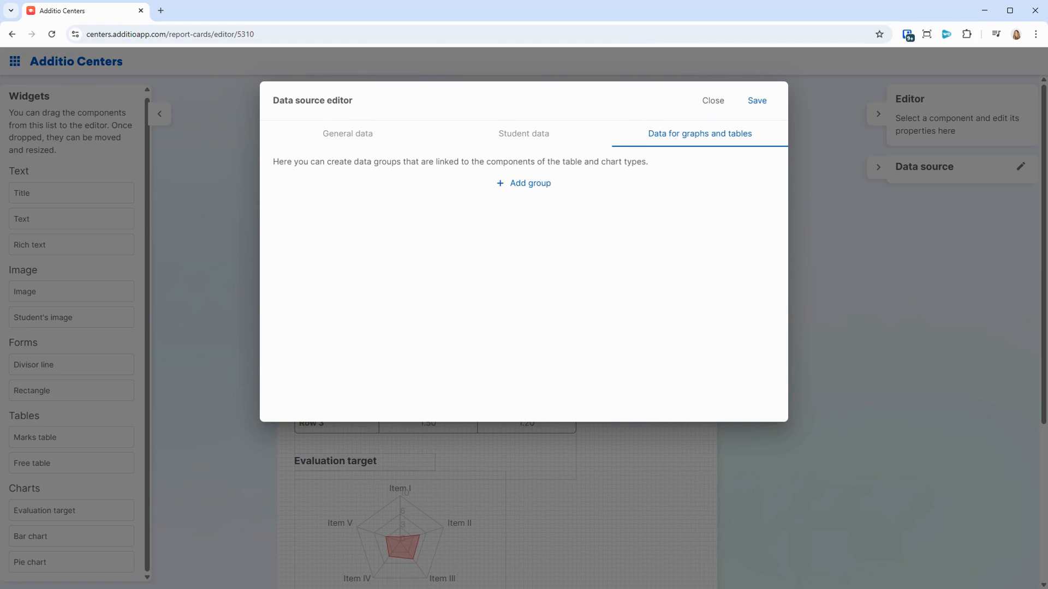
pyautogui.click(532, 184)
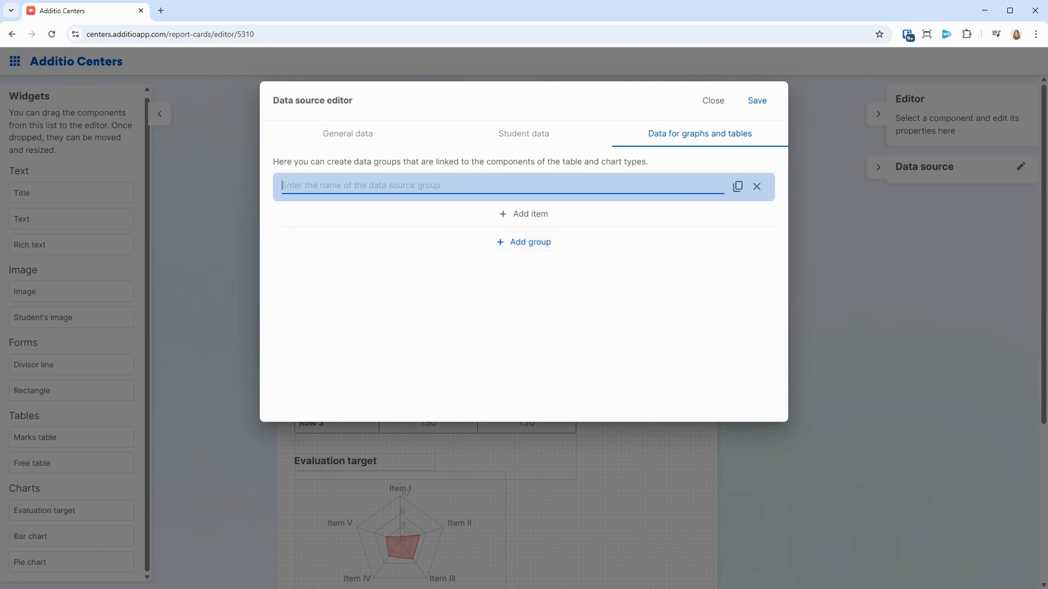
pyautogui.write('Evaluation table')
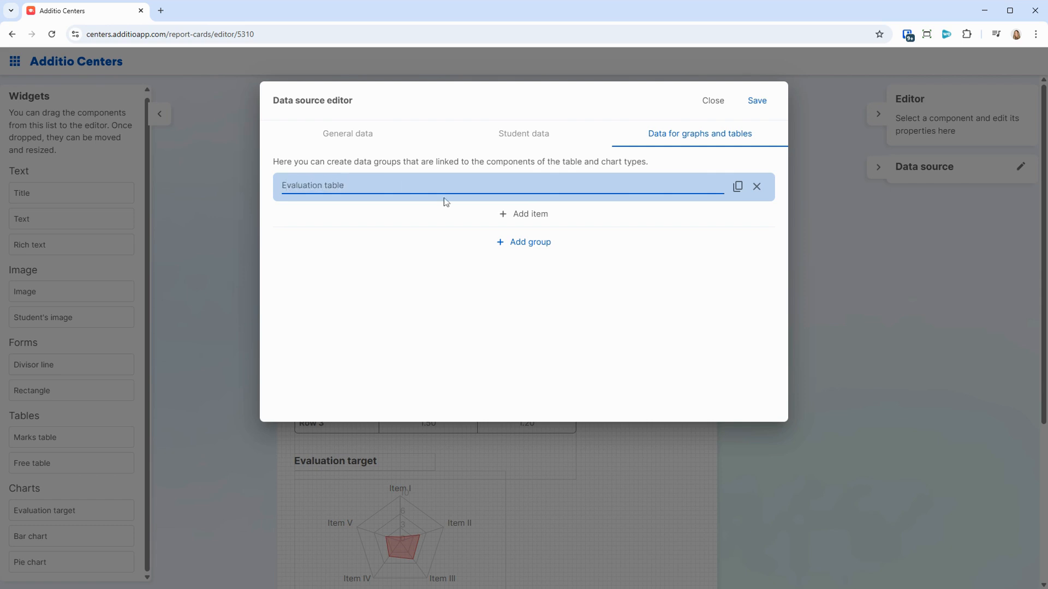
# - Add an item "Subject" to the Evaluation table group with the type "Common text for all students"
pyautogui.click(519, 215)
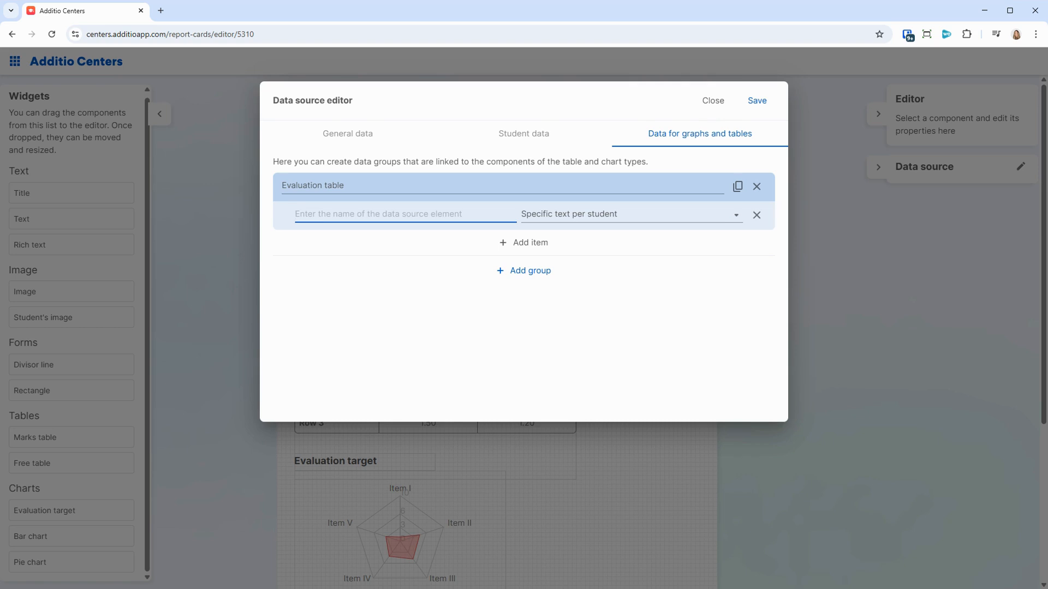
pyautogui.write('Subject')
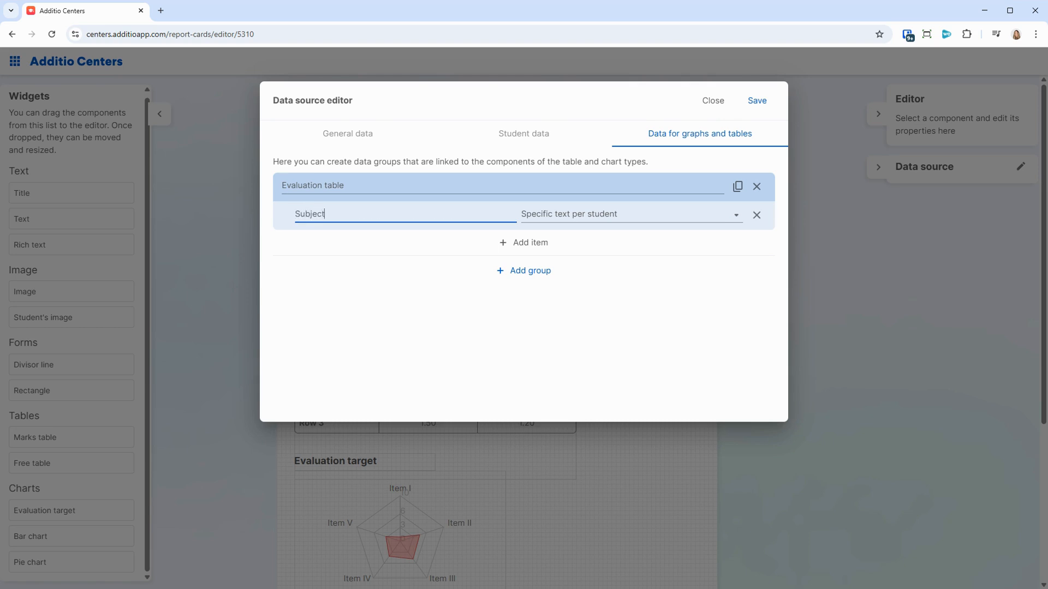
pyautogui.click(595, 221)
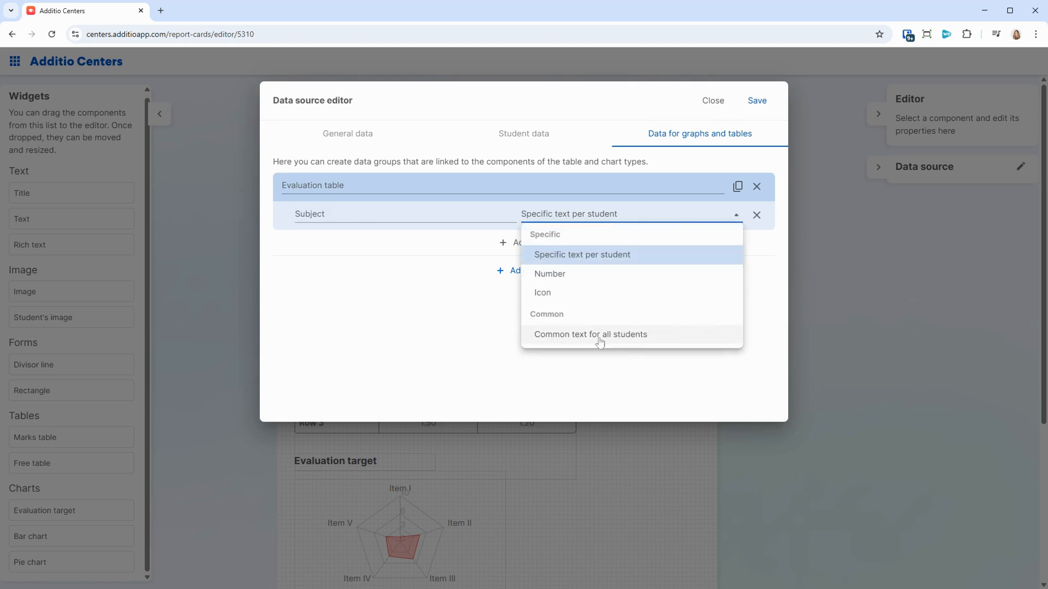
pyautogui.click(639, 341)
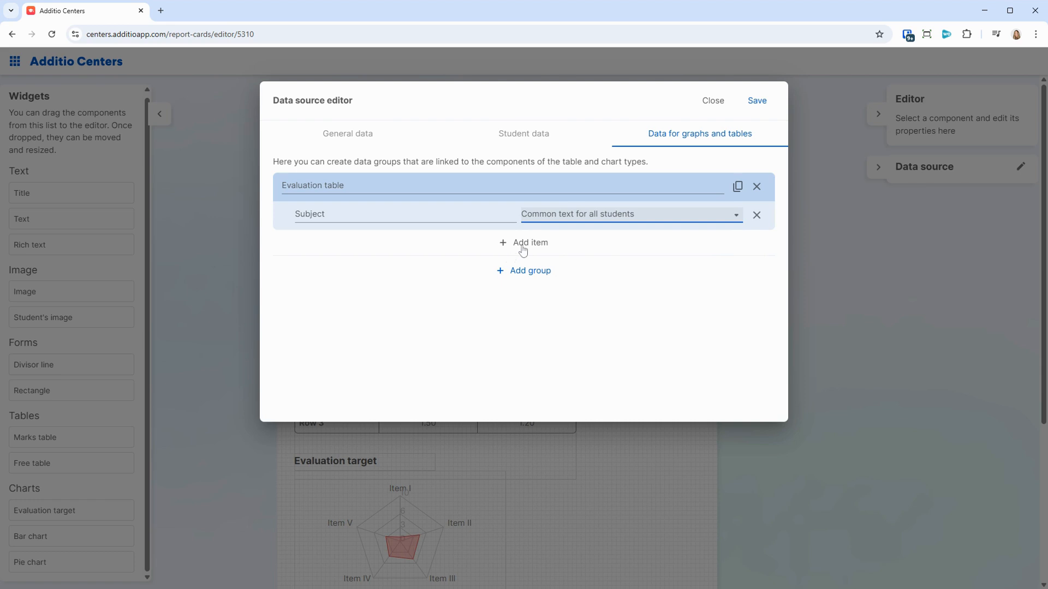
# - Add an item "Final grade" to the Evaluation table group with the type "Number"
pyautogui.click(523, 245)
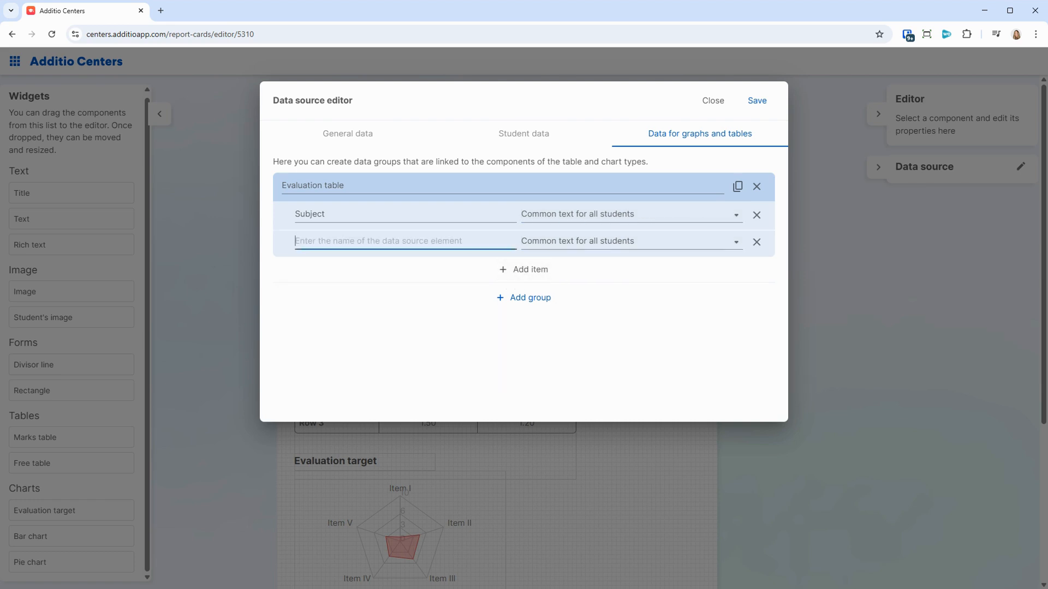
pyautogui.write('Final grad')
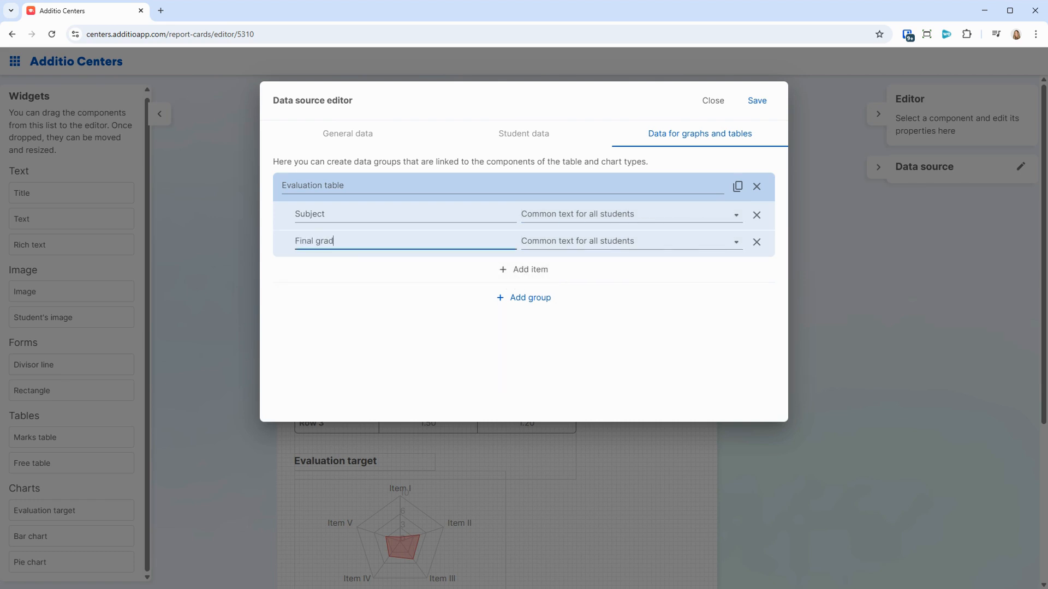
pyautogui.click(551, 242)
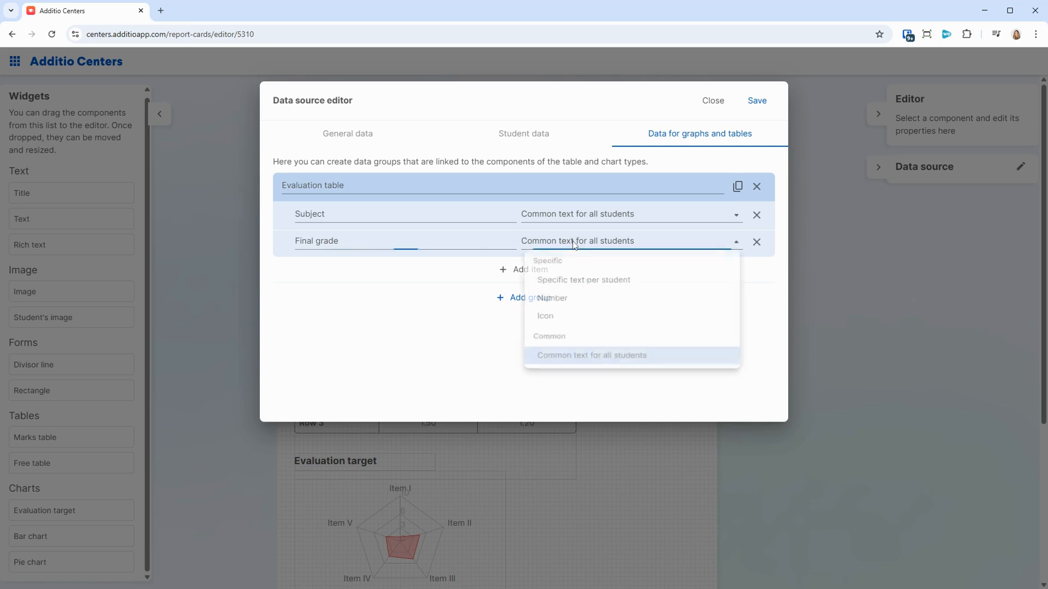
pyautogui.click(553, 301)
# - Add an item "Comment from the teacher" to the Evaluation table group with the type "Specific text per student"
pyautogui.click(518, 271)
pyautogui.write('Comment from the teacher')
pyautogui.click(564, 275)
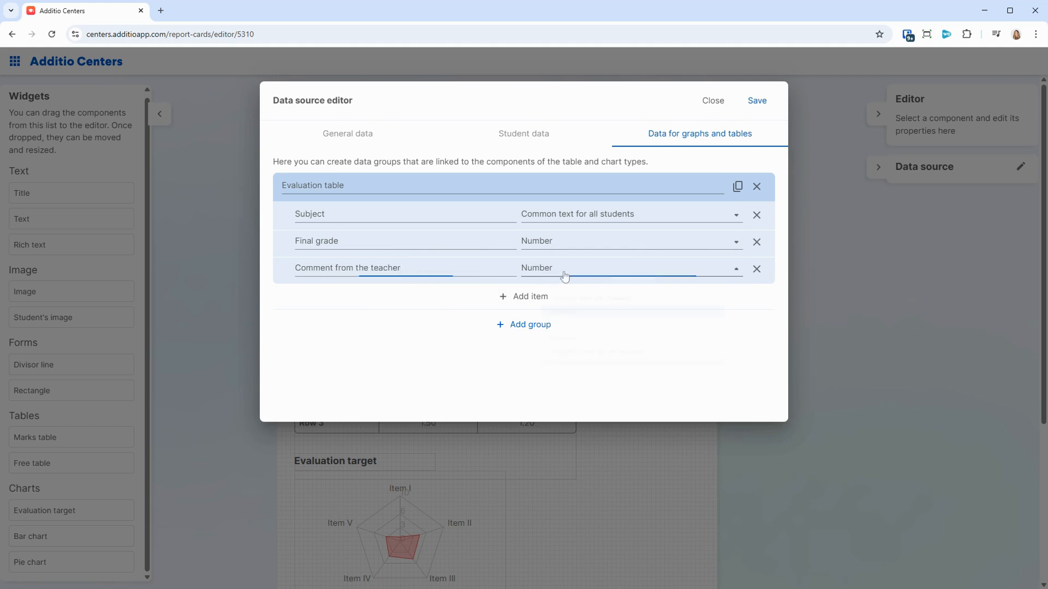
pyautogui.click(584, 308)
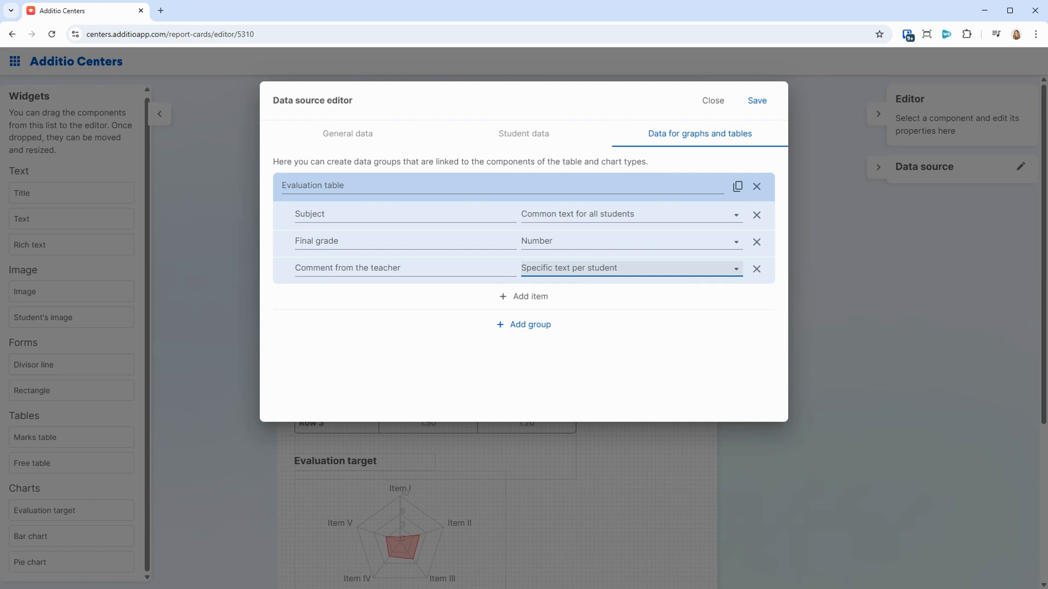
# - Add a second group named "Evaluation target" containing the items "Digital skills" and "Social skills"
pyautogui.click(532, 327)
pyautogui.write('Evaluation target')
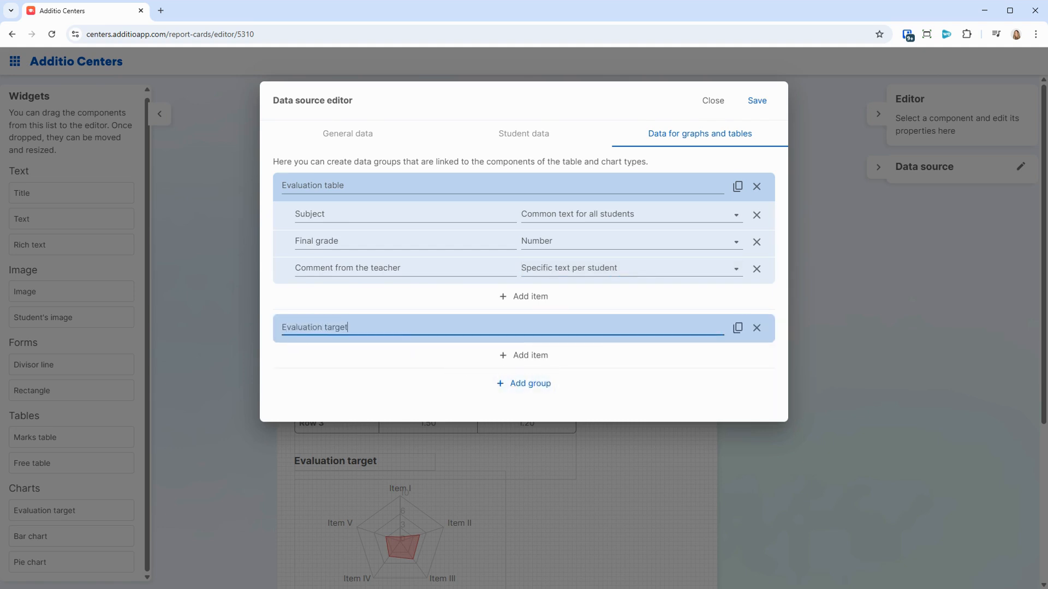
pyautogui.click(497, 351)
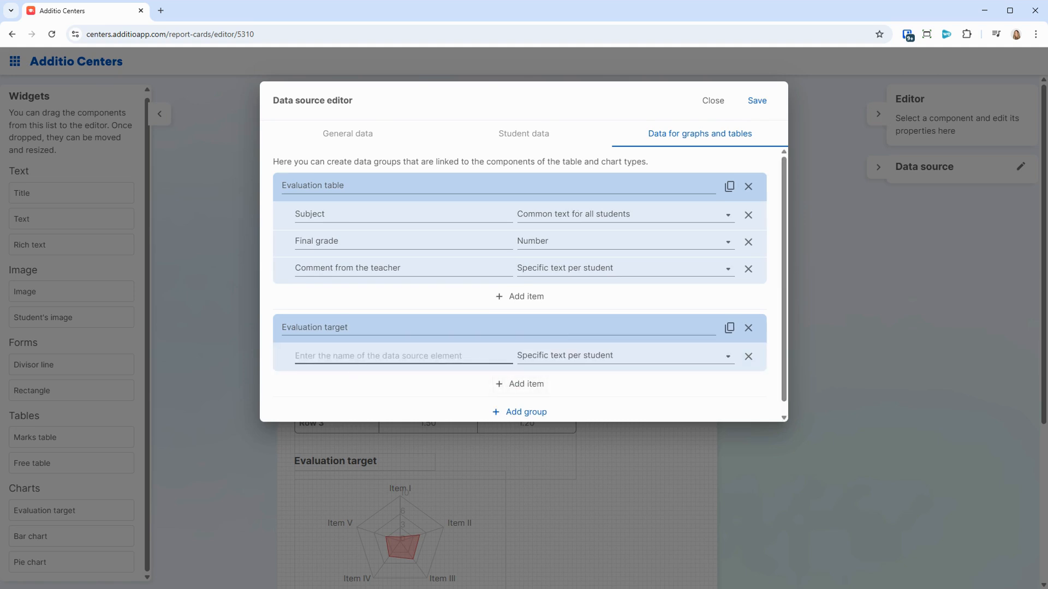
pyautogui.write('Digital skills')
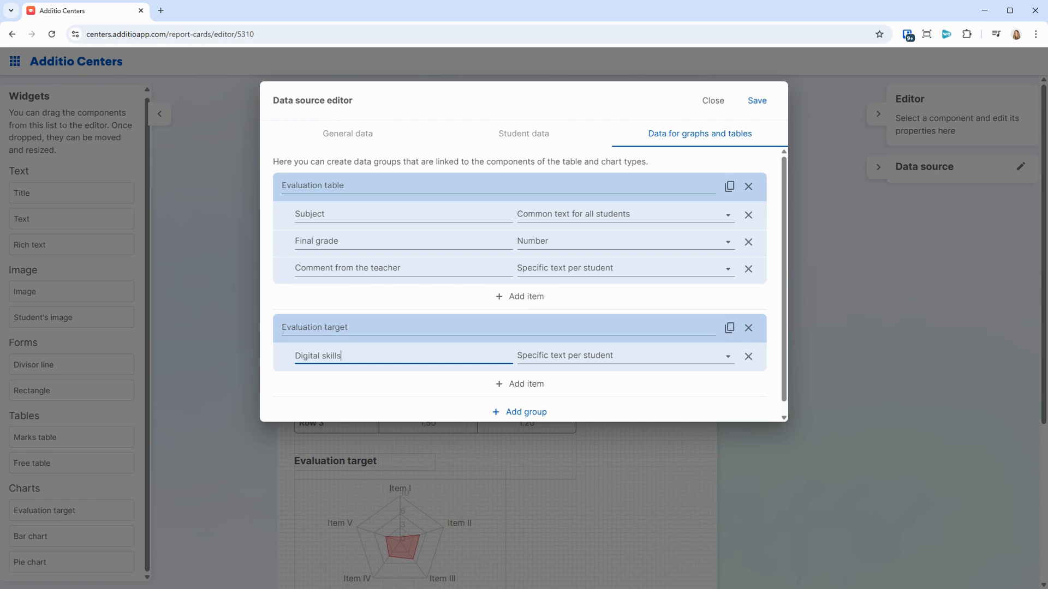
pyautogui.click(516, 384)
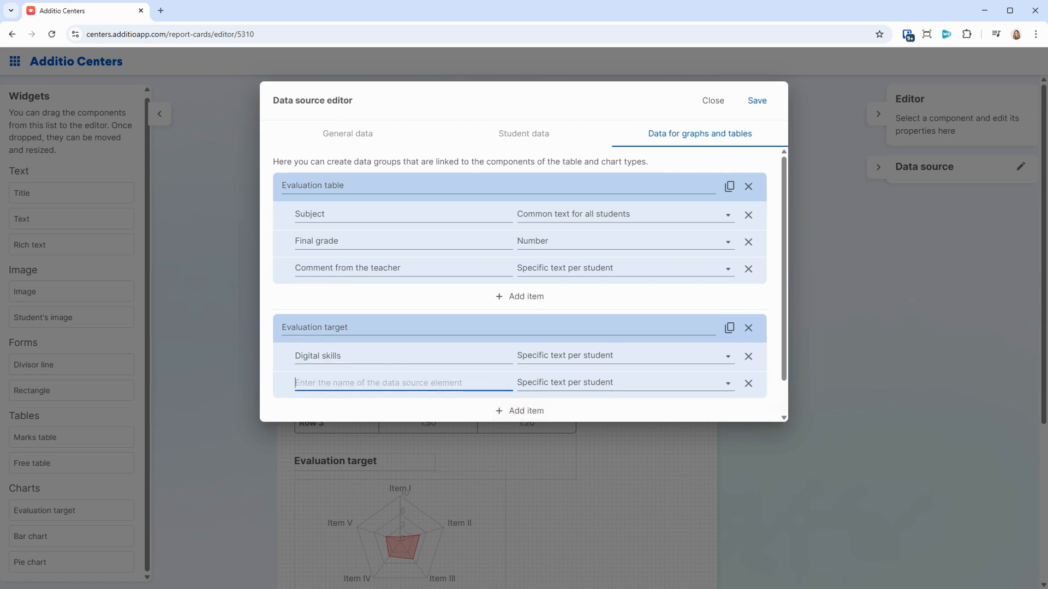
pyautogui.write('Social skills')
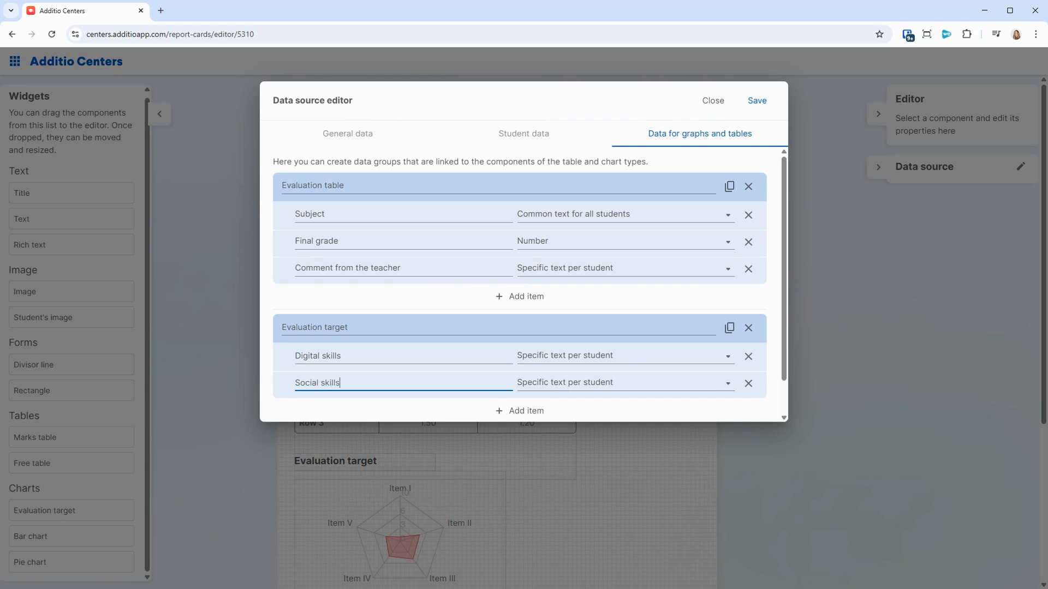
# - Set the type of both Digital skills and Social skills to "Number" and save the data sources
pyautogui.click(565, 363)
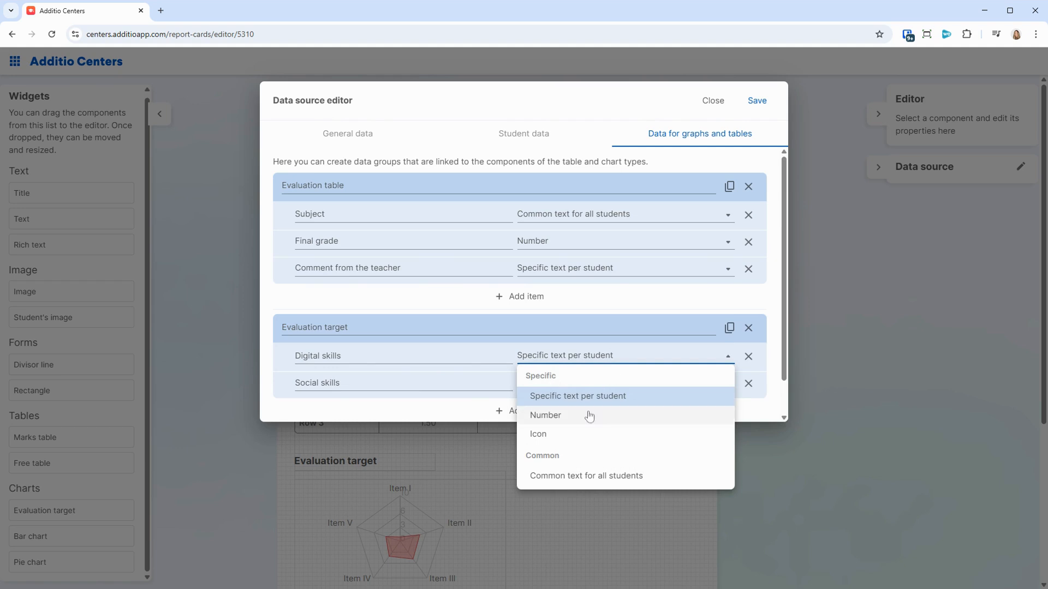
pyautogui.click(587, 415)
pyautogui.click(573, 383)
pyautogui.click(570, 443)
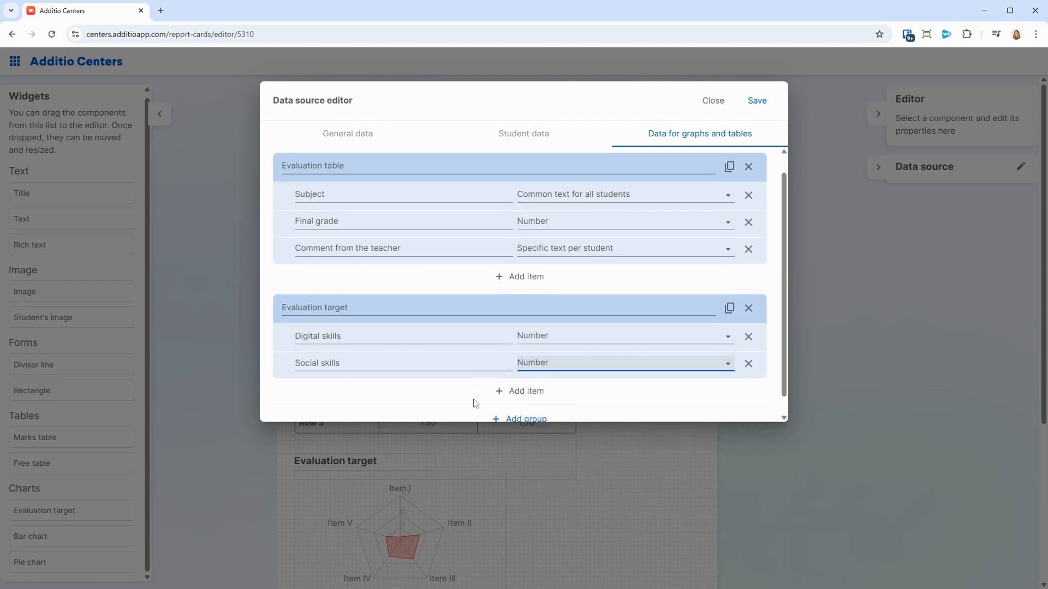
pyautogui.scroll(-2, 475, 402)
pyautogui.click(757, 101)
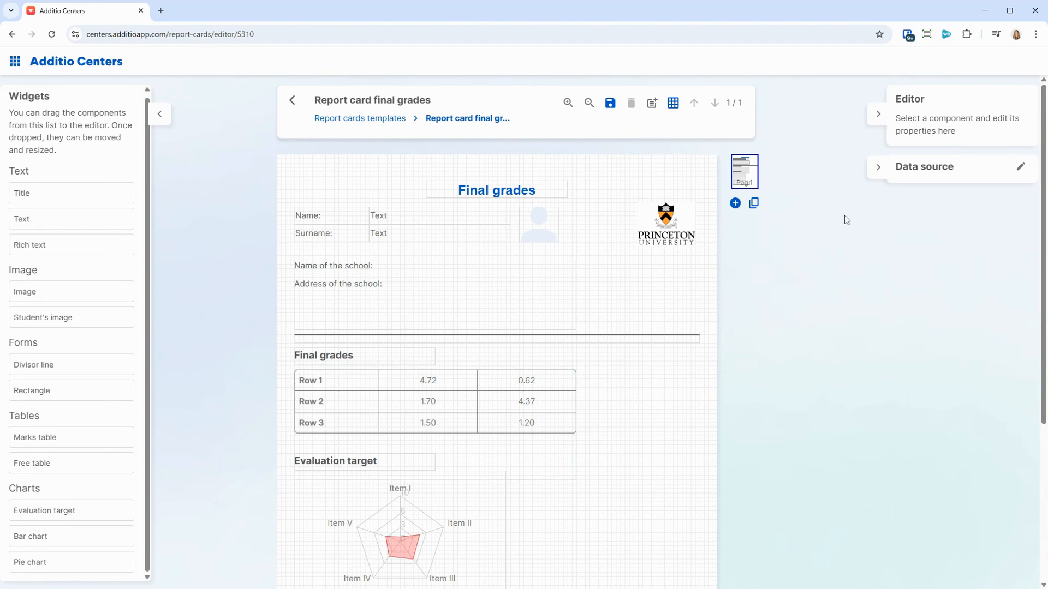
# - Link the text fields beside "Name:" and "Surname:" to the predefined student data Name and Surname respectively
pyautogui.click(412, 219)
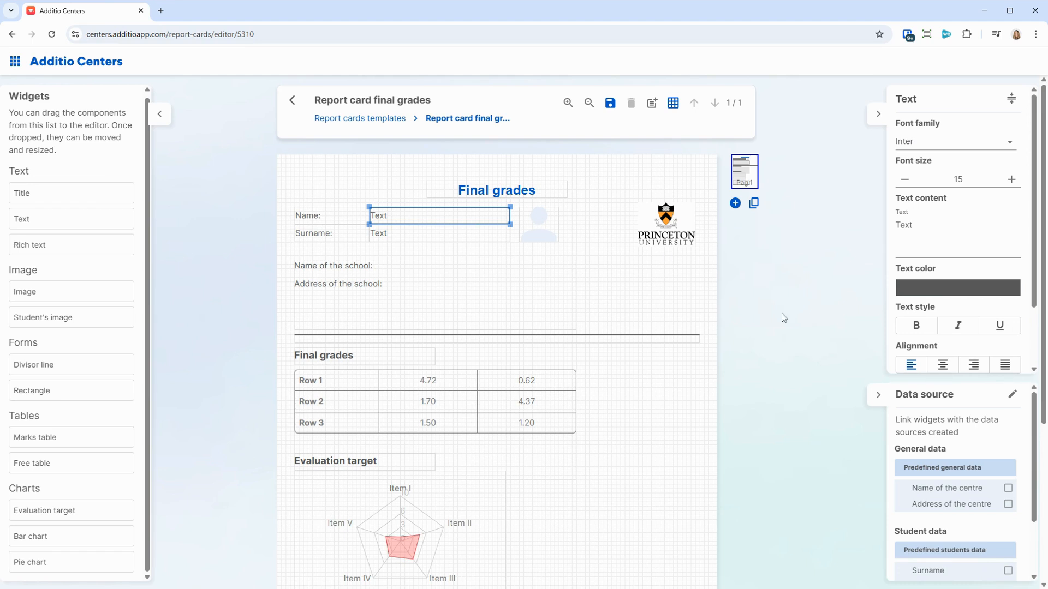
pyautogui.scroll(-2, 972, 431)
pyautogui.scroll(2, 972, 431)
pyautogui.scroll(-2, 965, 444)
pyautogui.click(1008, 511)
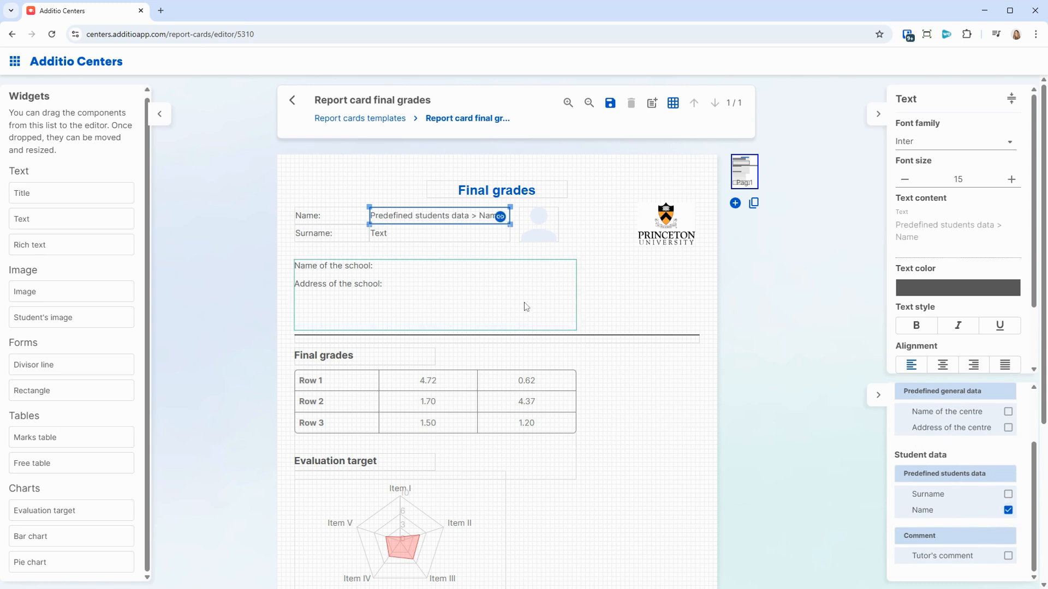
pyautogui.click(444, 236)
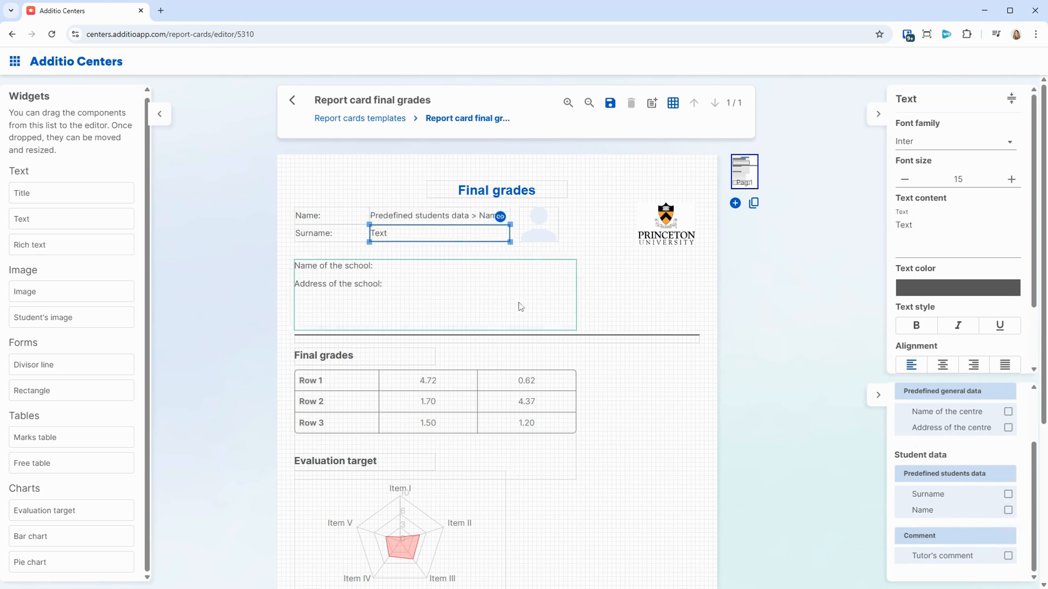
pyautogui.click(1008, 497)
# - Insert the general data field "Name of the centre" after "Name of the school:" in the rich text block
pyautogui.click(442, 284)
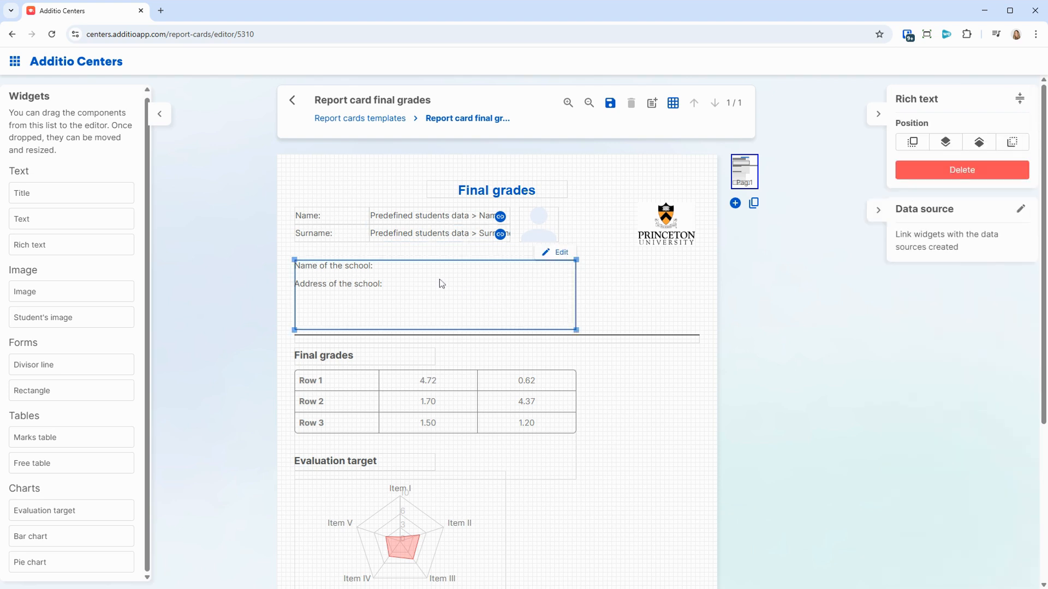
pyautogui.doubleClick(422, 264)
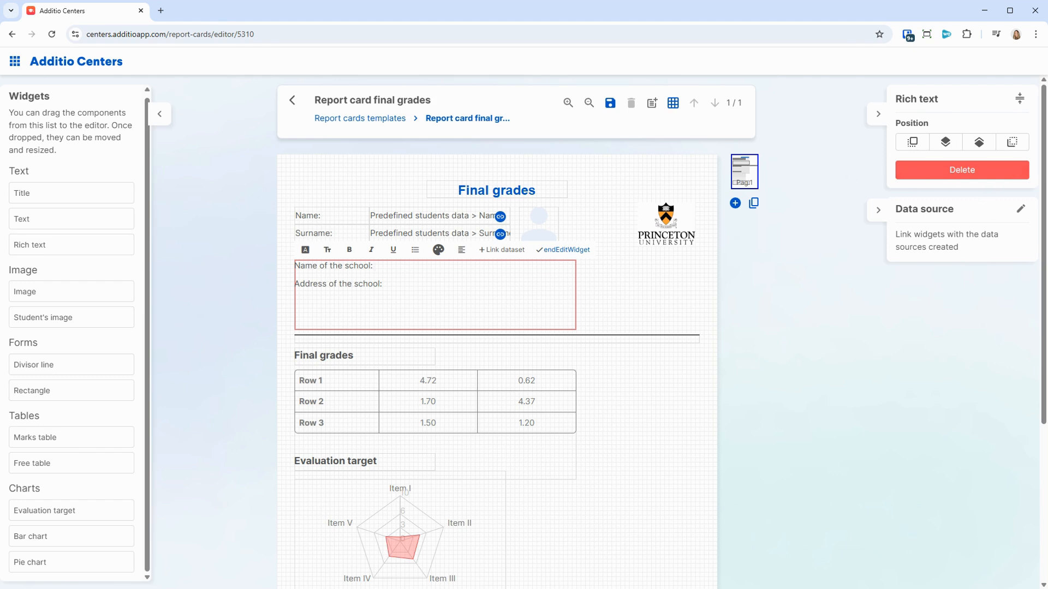
pyautogui.click(507, 254)
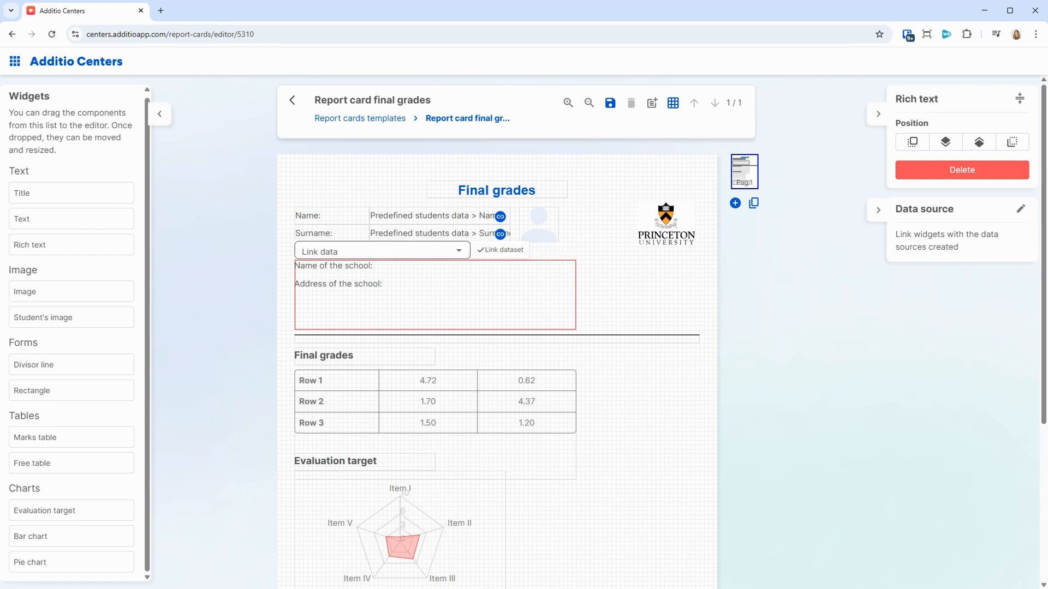
pyautogui.click(434, 251)
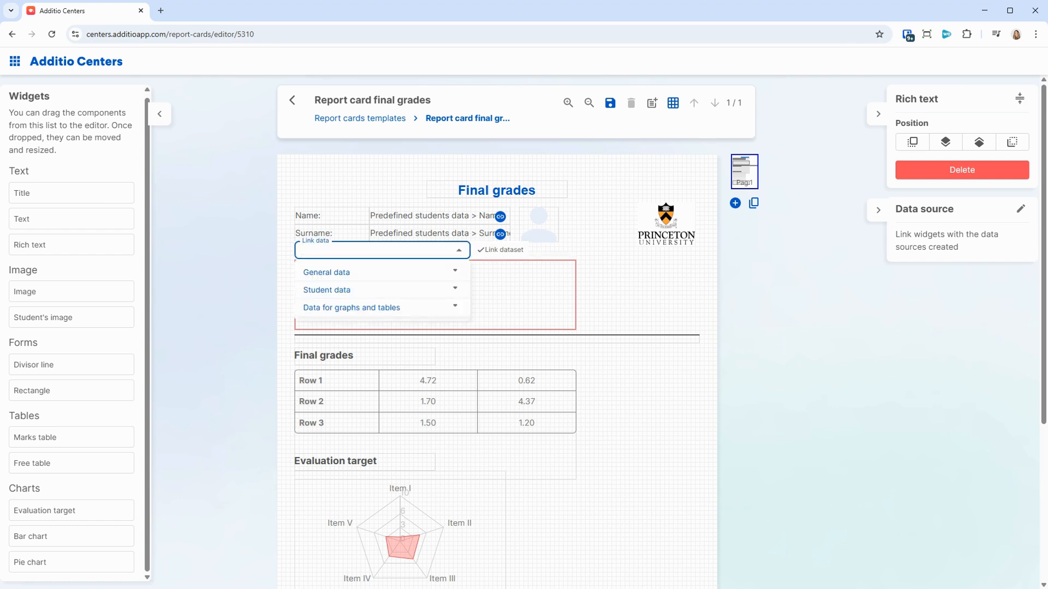
pyautogui.click(350, 274)
pyautogui.click(353, 293)
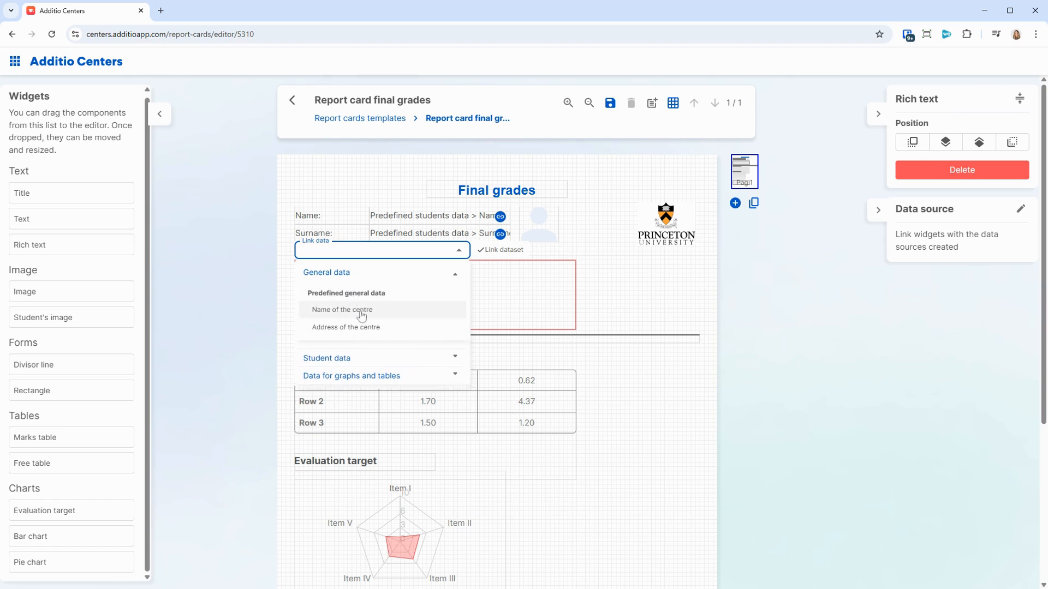
pyautogui.click(355, 310)
# - Insert the general data field "Address of the centre" after "Address of the school:" and finish editing the rich text block
pyautogui.click(383, 284)
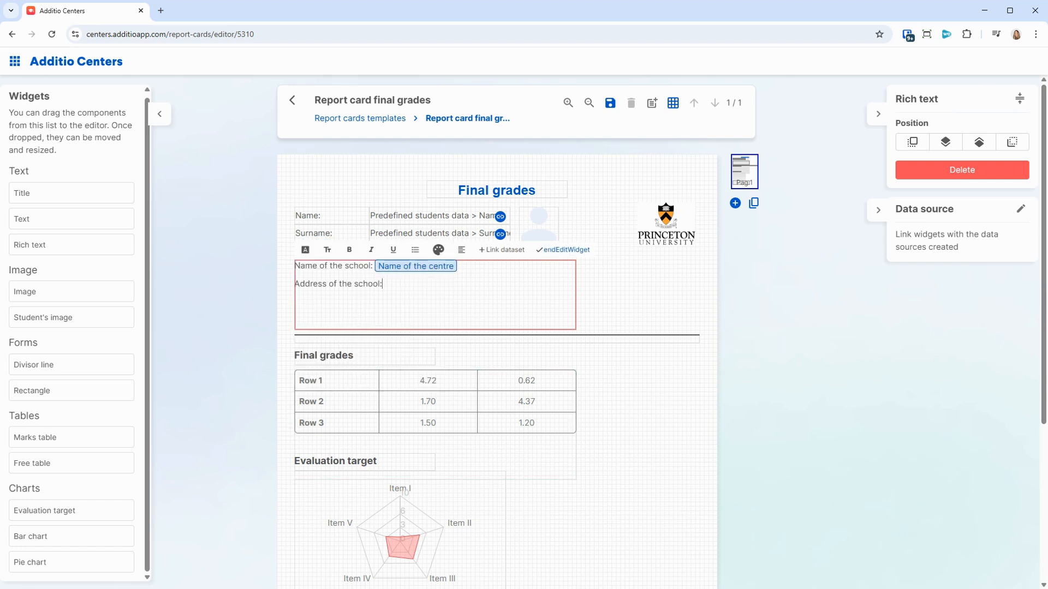
pyautogui.click(501, 249)
pyautogui.click(377, 277)
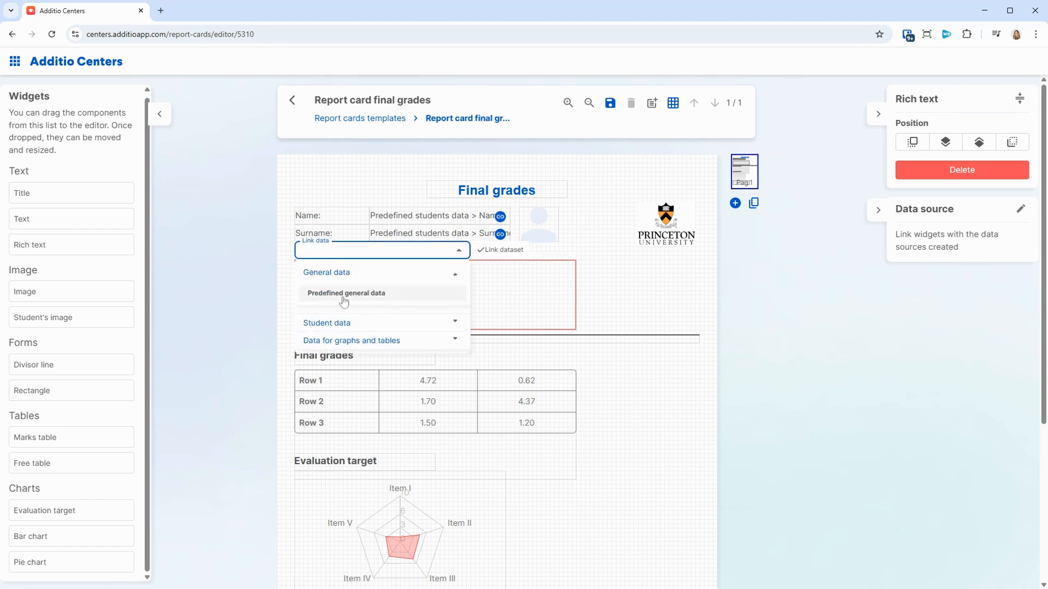
pyautogui.click(347, 295)
pyautogui.click(377, 334)
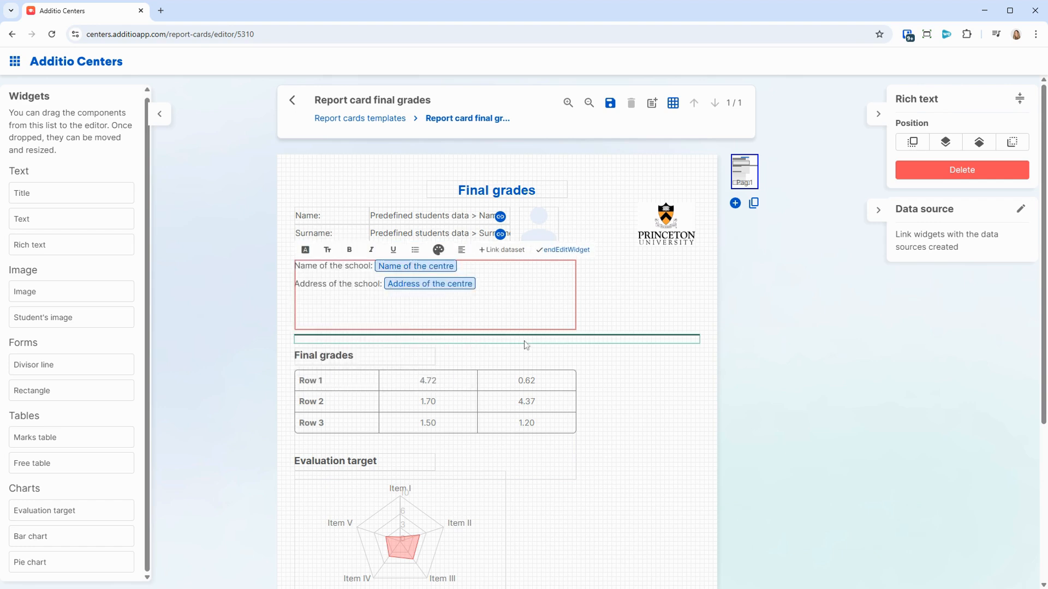
pyautogui.click(560, 250)
pyautogui.click(625, 298)
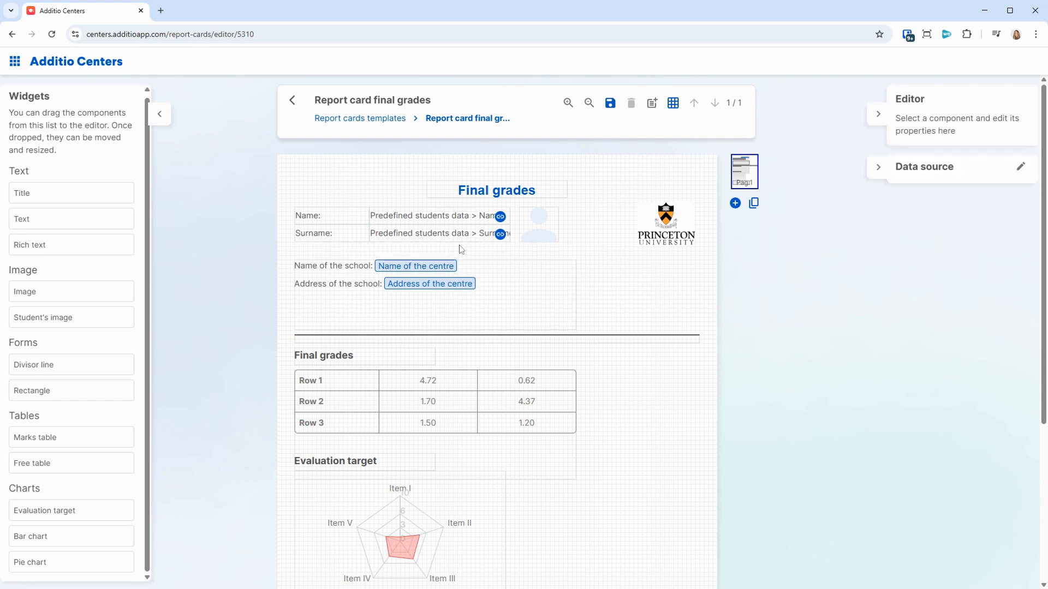
# - Link the marks table under the Final grades heading to the "Evaluation table" data group
pyautogui.scroll(-2, 461, 249)
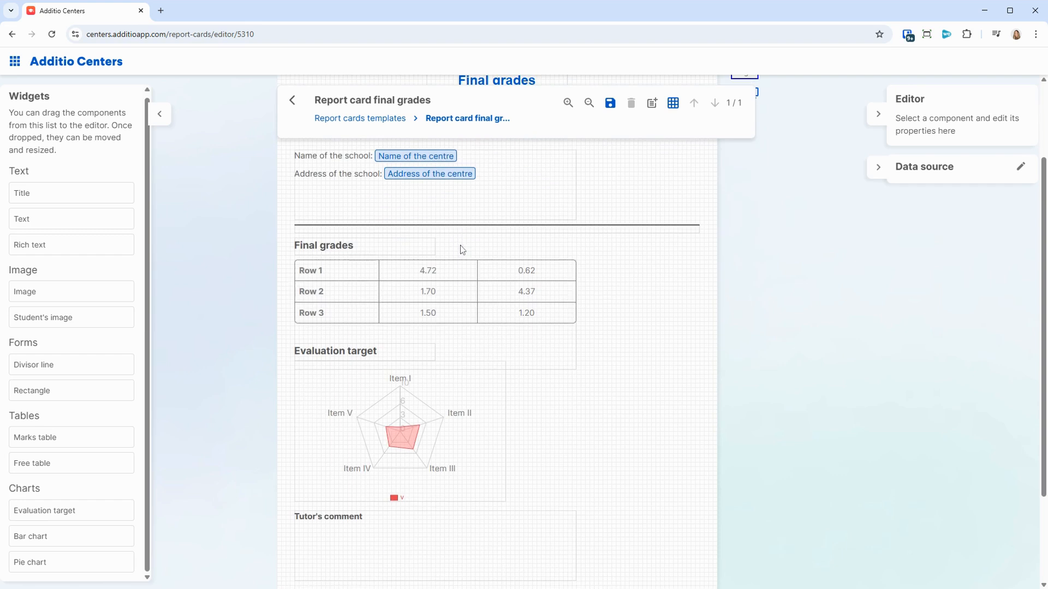
pyautogui.click(510, 297)
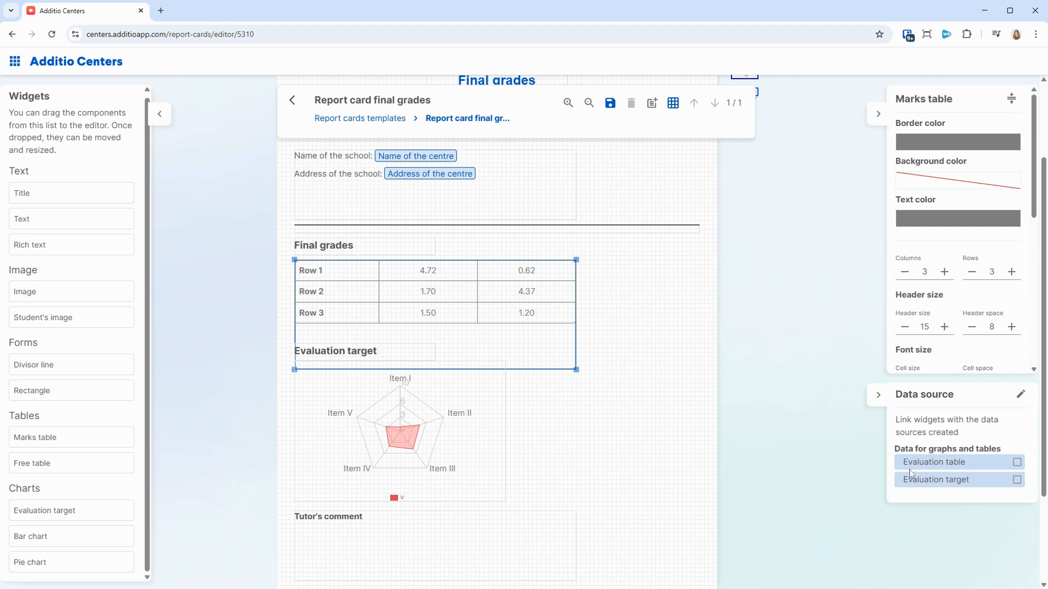
pyautogui.click(1017, 462)
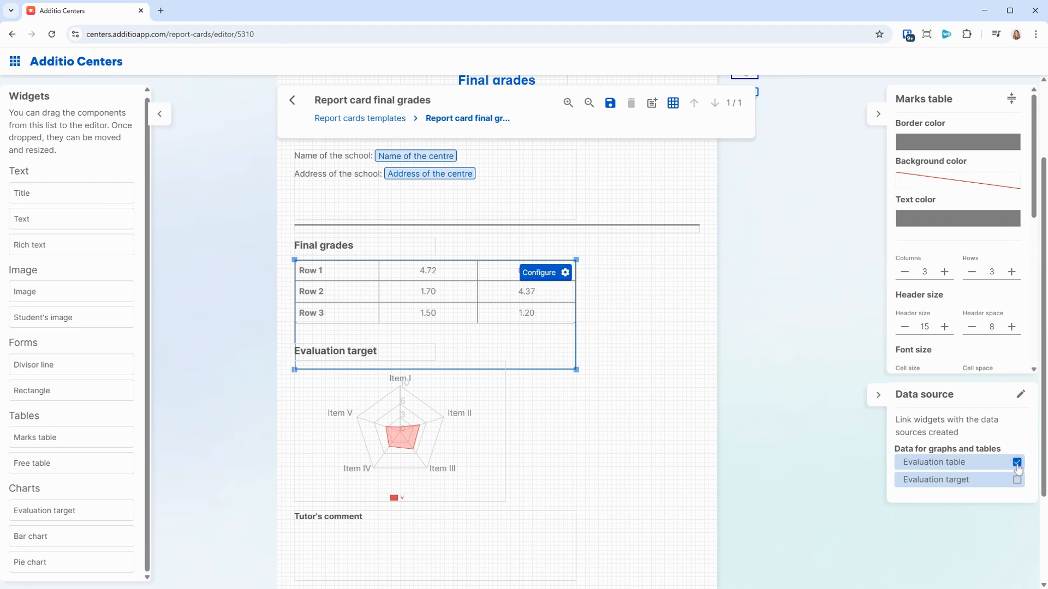
# - Link the marks table by columns, assigning Column 1 to Subject, Column 2 to Final grade and Column 3 to Comment from the teacher, and save
pyautogui.click(558, 277)
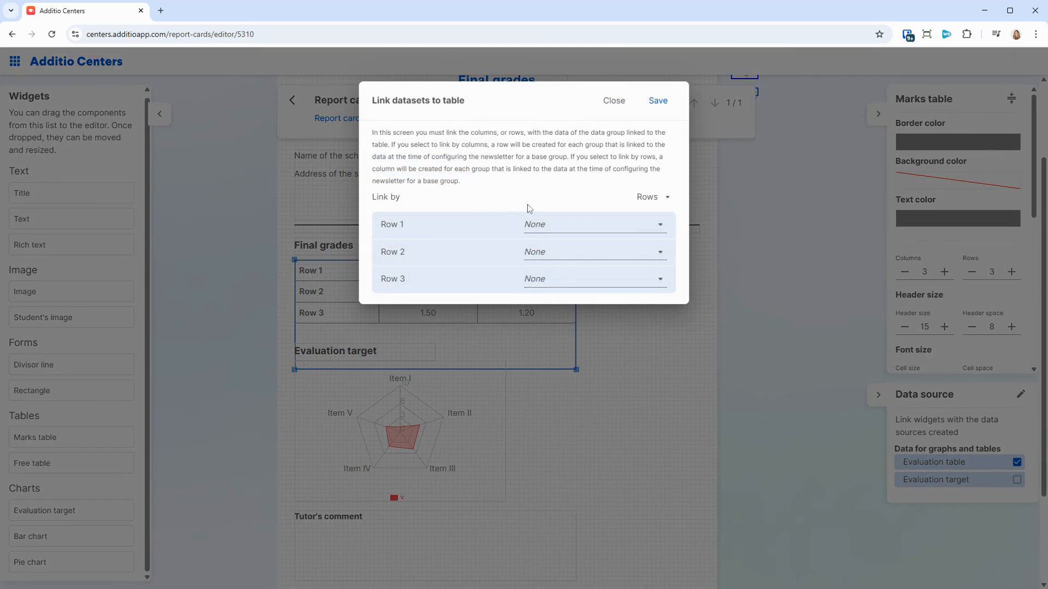
pyautogui.click(665, 198)
pyautogui.click(682, 223)
pyautogui.click(554, 229)
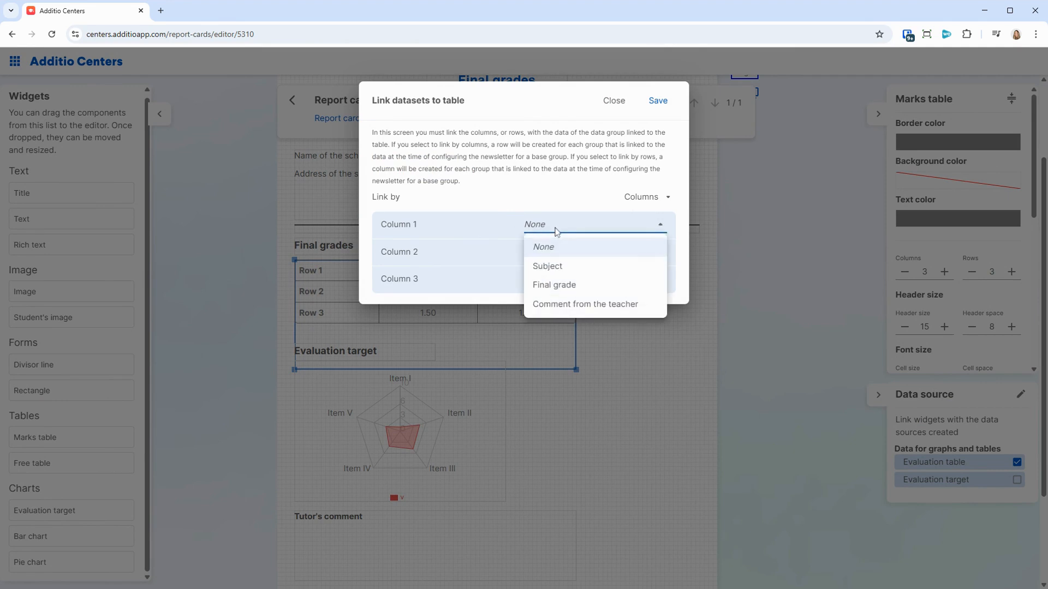
pyautogui.click(546, 266)
pyautogui.click(562, 257)
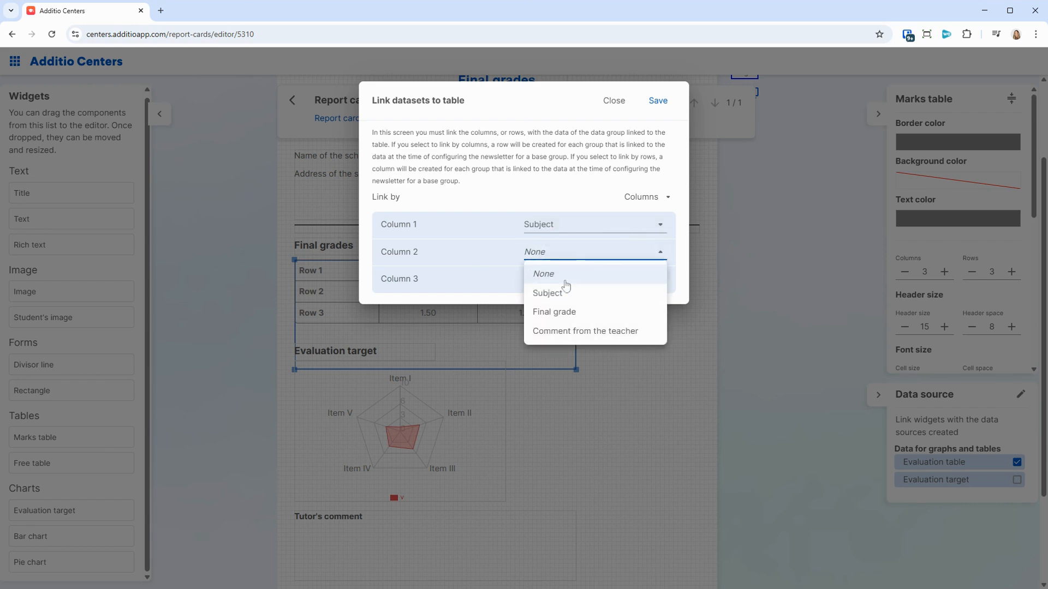
pyautogui.click(566, 315)
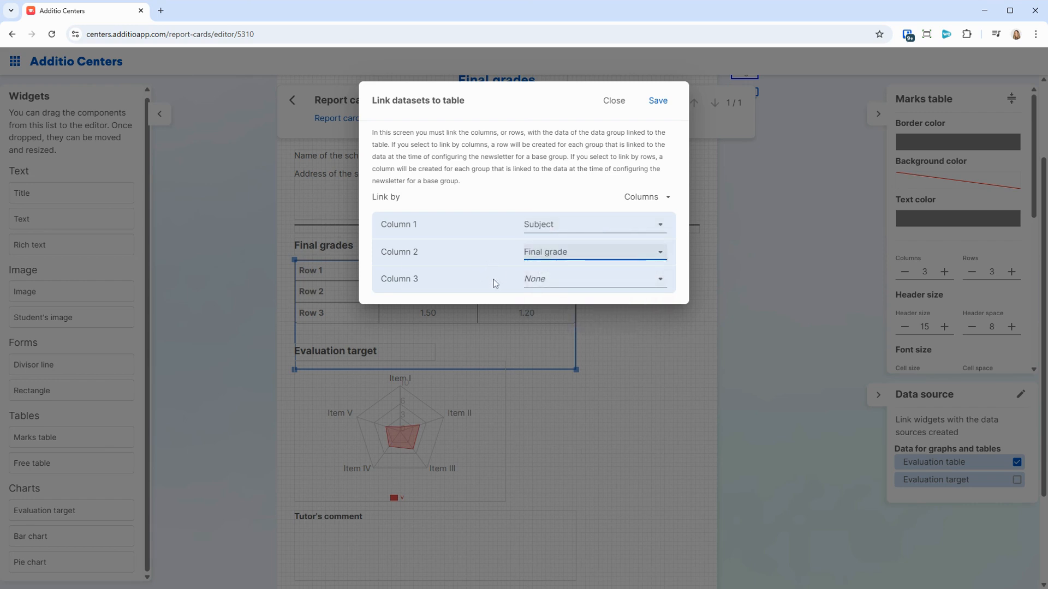
pyautogui.click(543, 284)
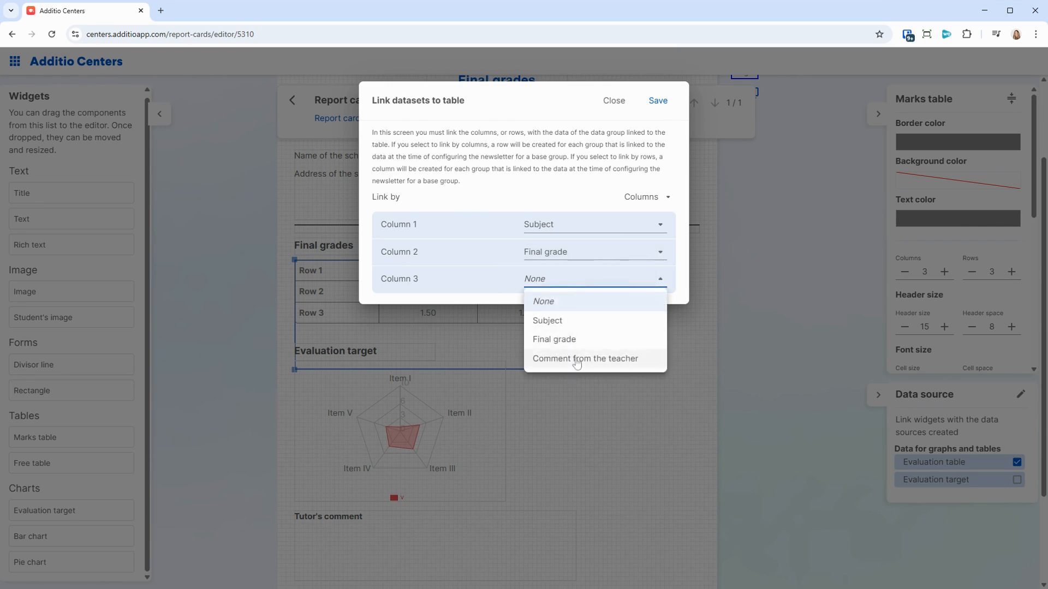
pyautogui.click(576, 361)
pyautogui.click(659, 101)
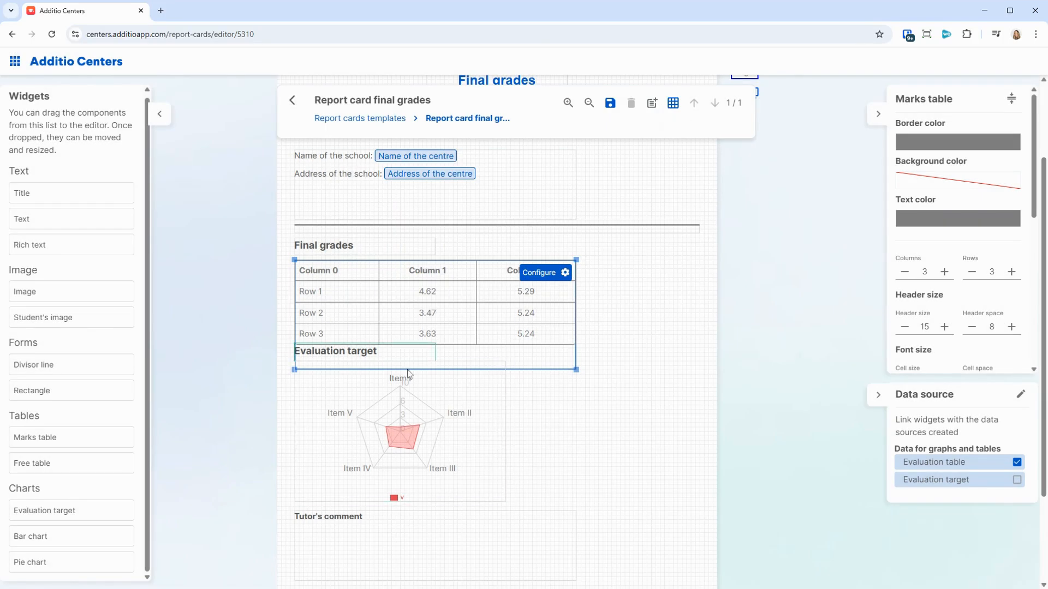
# - Link the radar chart under the Evaluation target heading to the "Evaluation target" data group
pyautogui.scroll(-1, 351, 433)
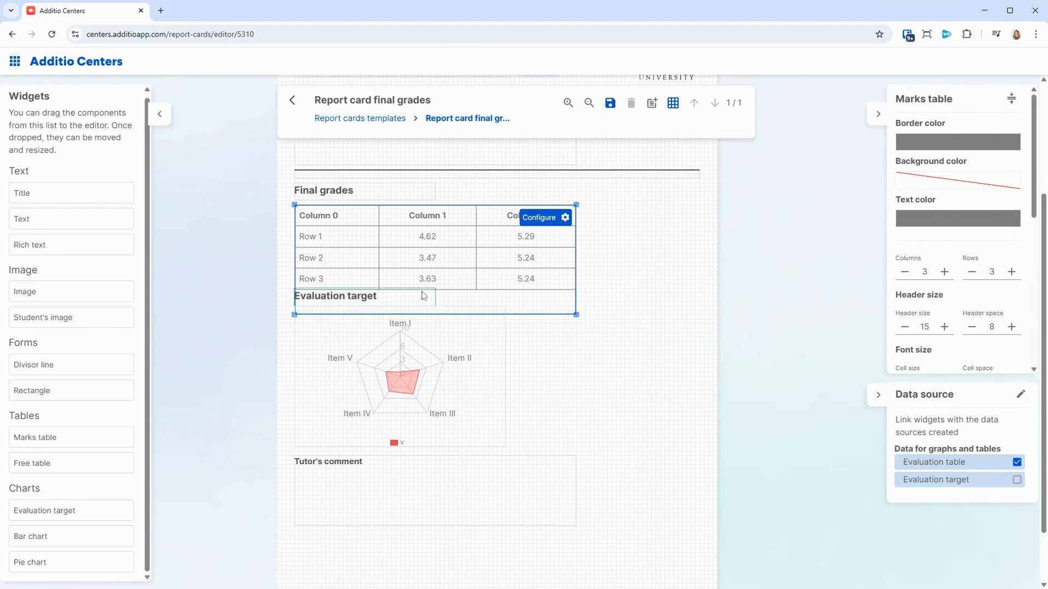
pyautogui.click(381, 355)
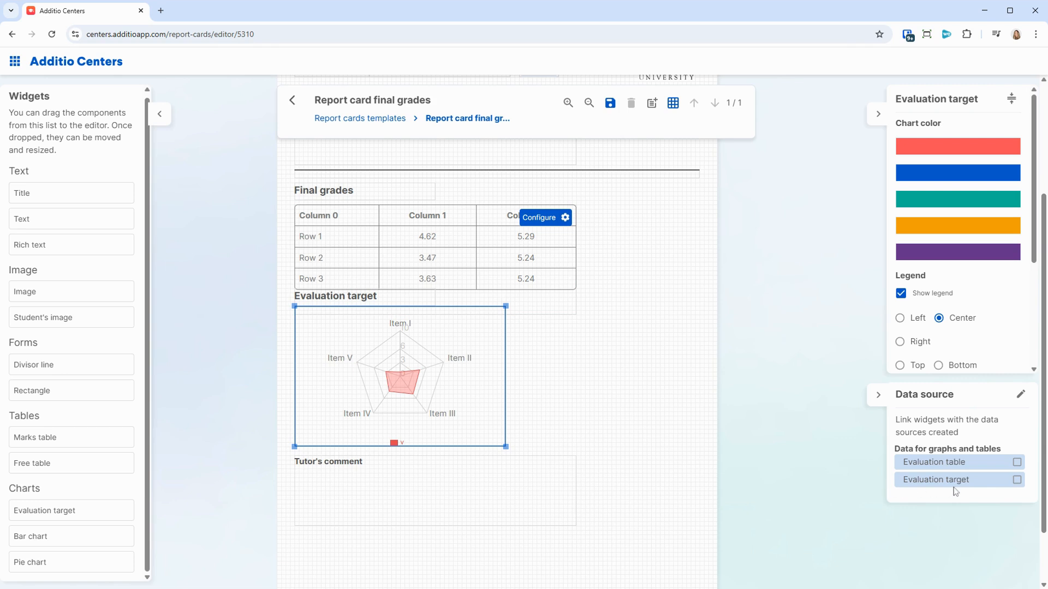
pyautogui.click(1017, 480)
# - Insert the student comment field "Tutor's comment" below the "Tutor's comment" heading in the rich text block
pyautogui.click(428, 509)
pyautogui.doubleClick(392, 495)
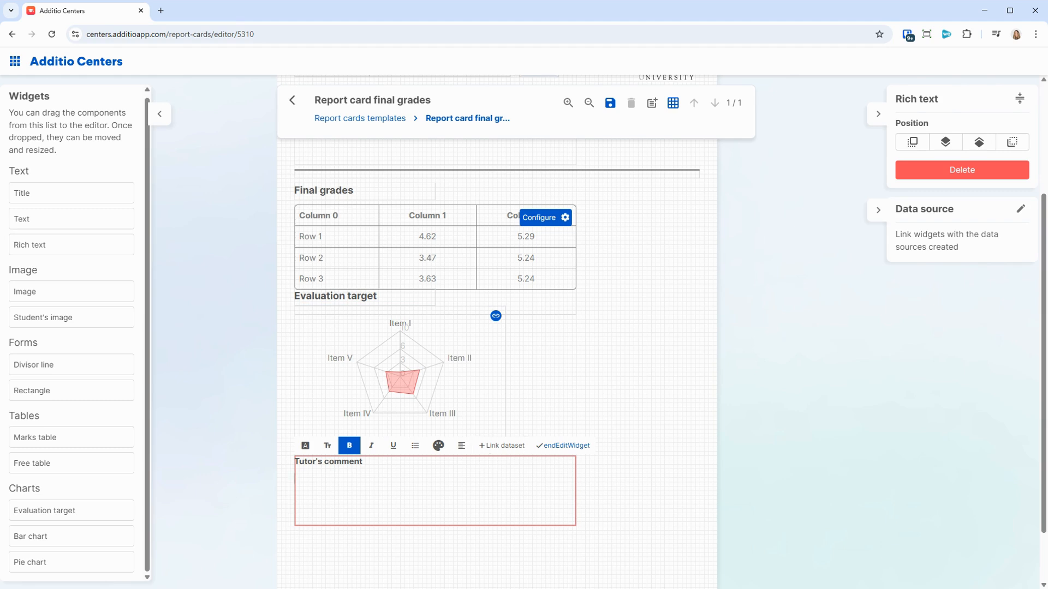
pyautogui.click(502, 445)
pyautogui.click(456, 447)
pyautogui.scroll(-1, 456, 451)
pyautogui.click(344, 432)
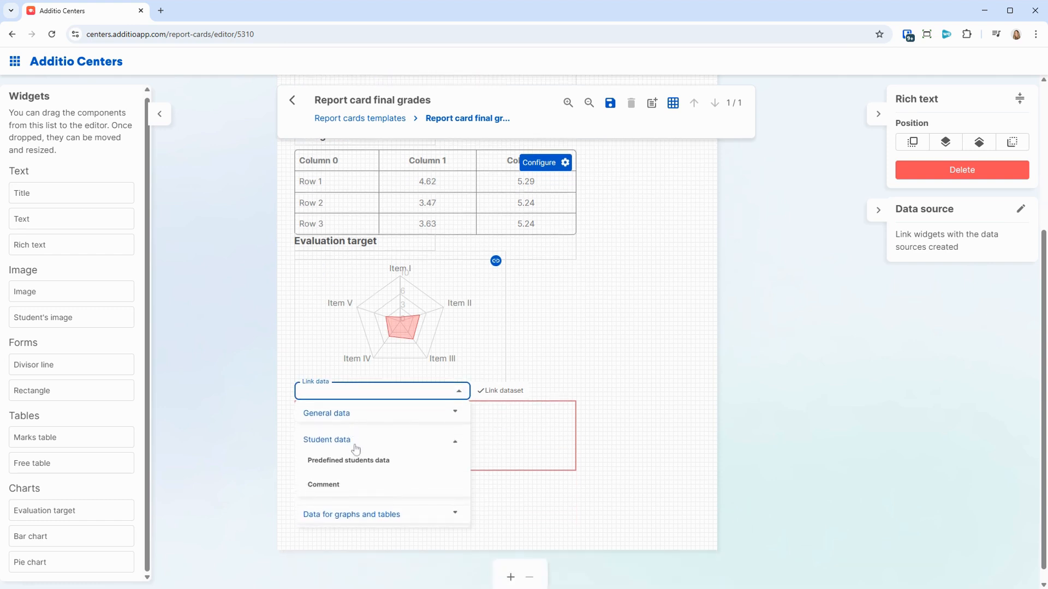
pyautogui.click(322, 495)
pyautogui.click(356, 506)
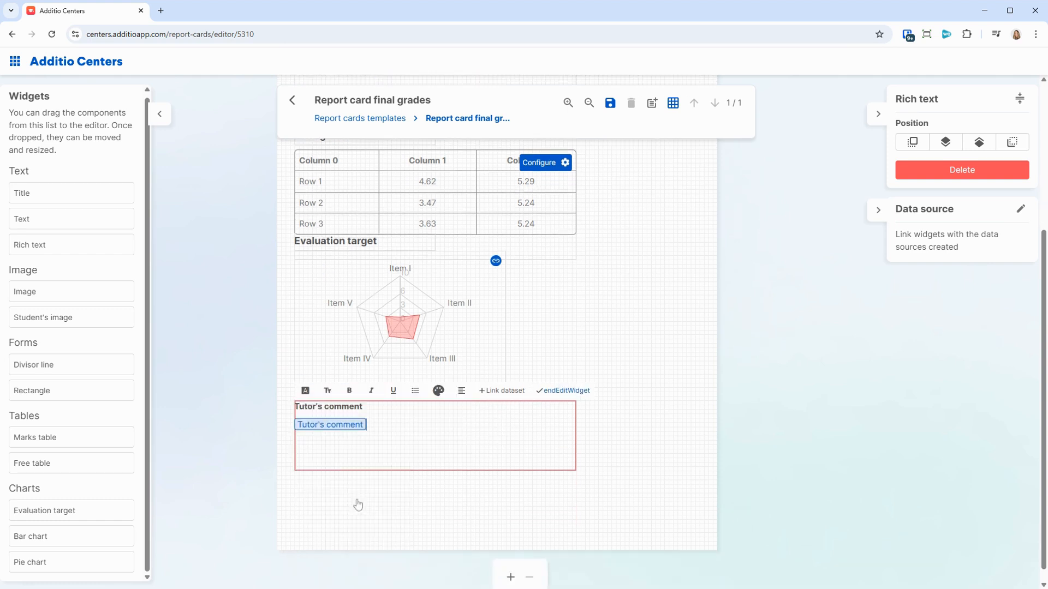
# - Finish editing the tutor's comment text block and save the report card template
pyautogui.click(551, 392)
pyautogui.click(653, 408)
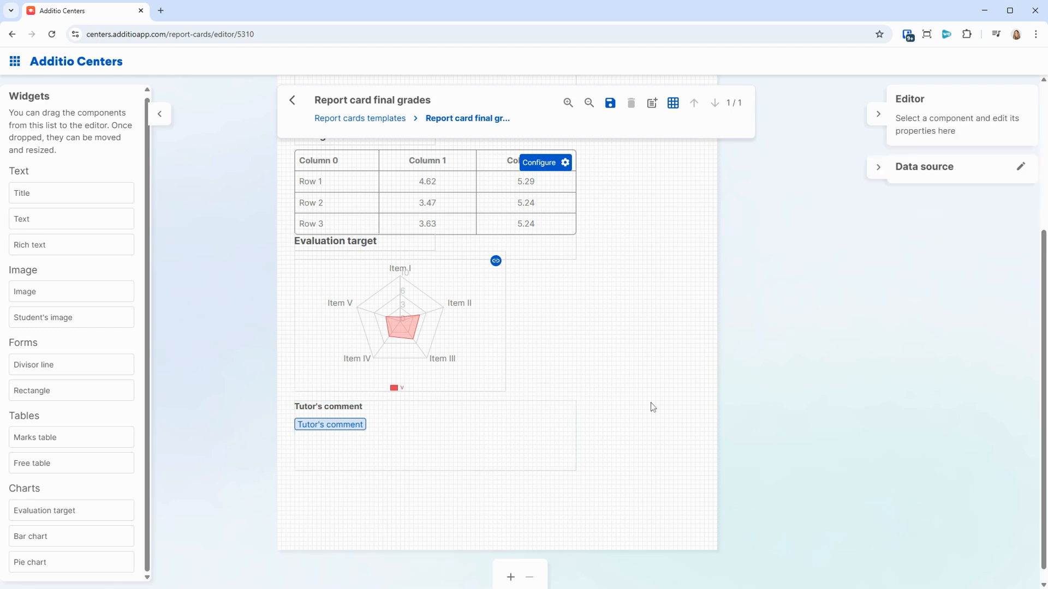
pyautogui.scroll(3, 655, 414)
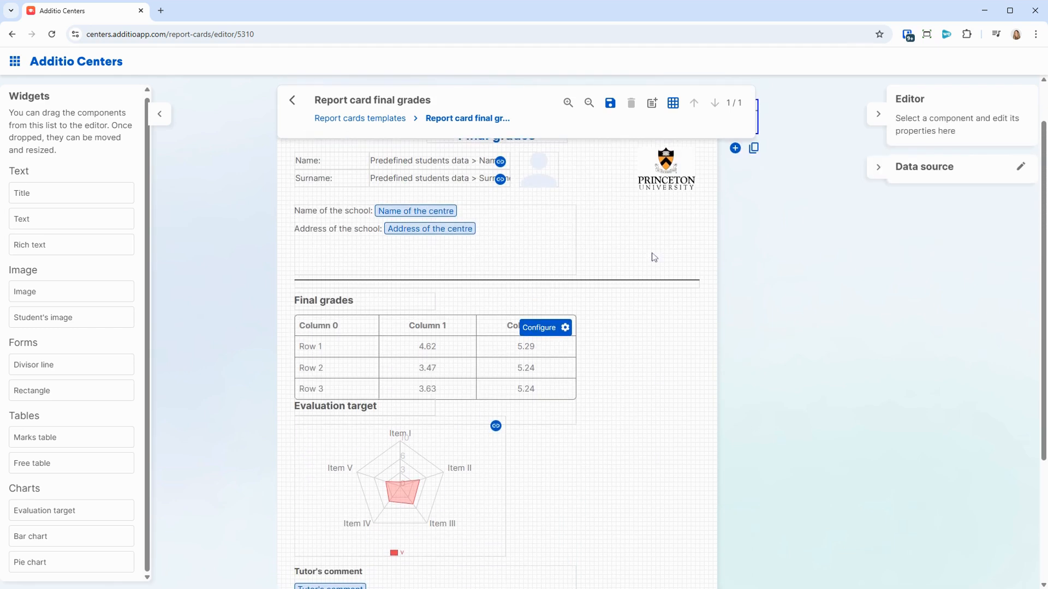
pyautogui.click(611, 105)
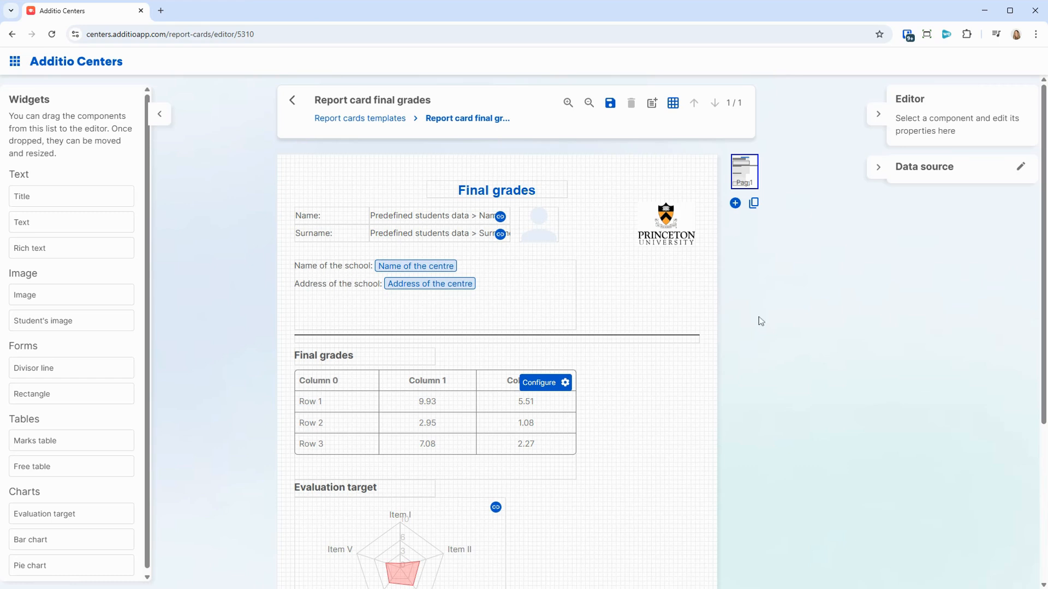
# - Go to the base groups (cohorts) and open the 1A ESO group under Secundaria
pyautogui.click(14, 61)
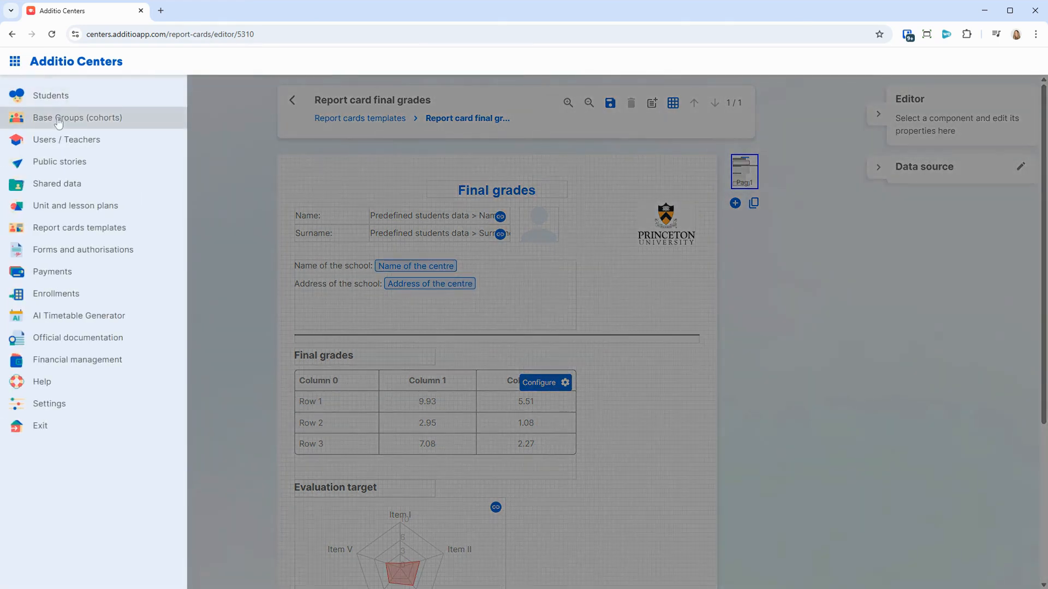
pyautogui.click(81, 123)
pyautogui.scroll(-5, 91, 357)
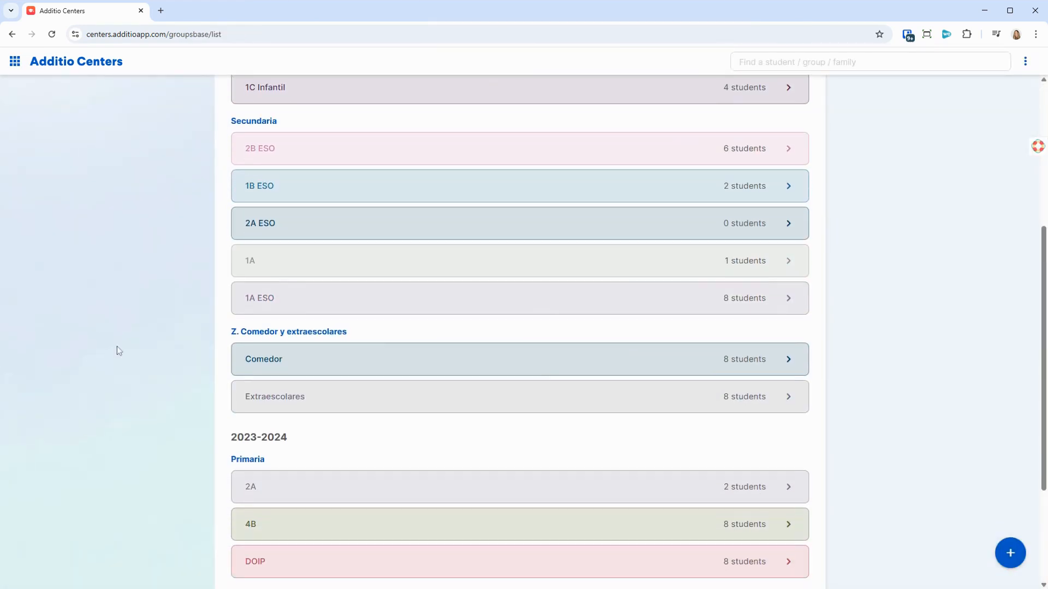
pyautogui.click(550, 304)
# - Open the 1A ESO group's report cards and preview the last "Final grades" report in the list
pyautogui.click(1025, 62)
pyautogui.moveTo(1011, 207)
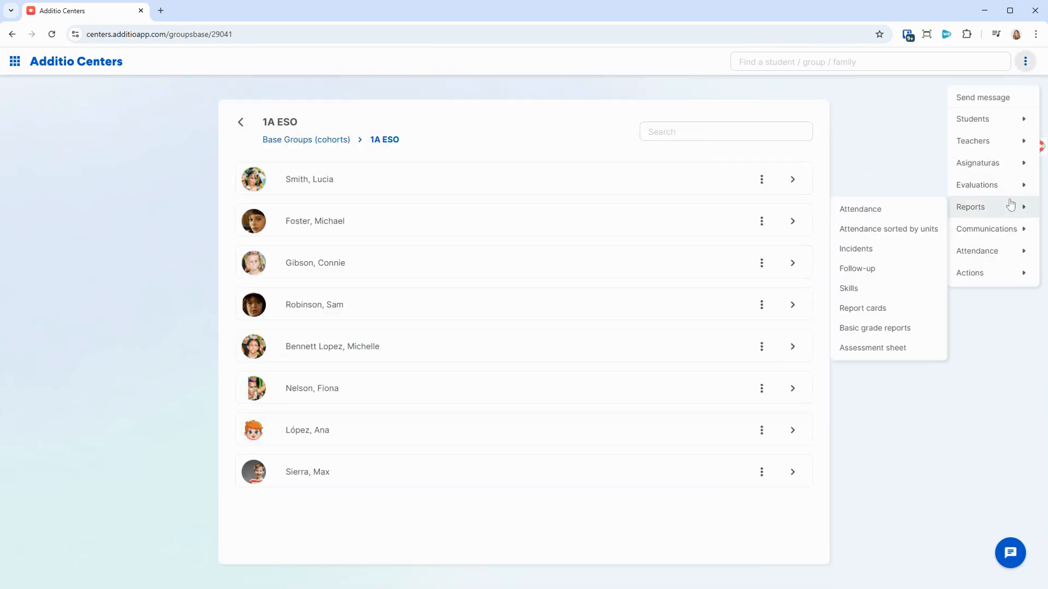
pyautogui.click(870, 309)
pyautogui.scroll(-10, 808, 362)
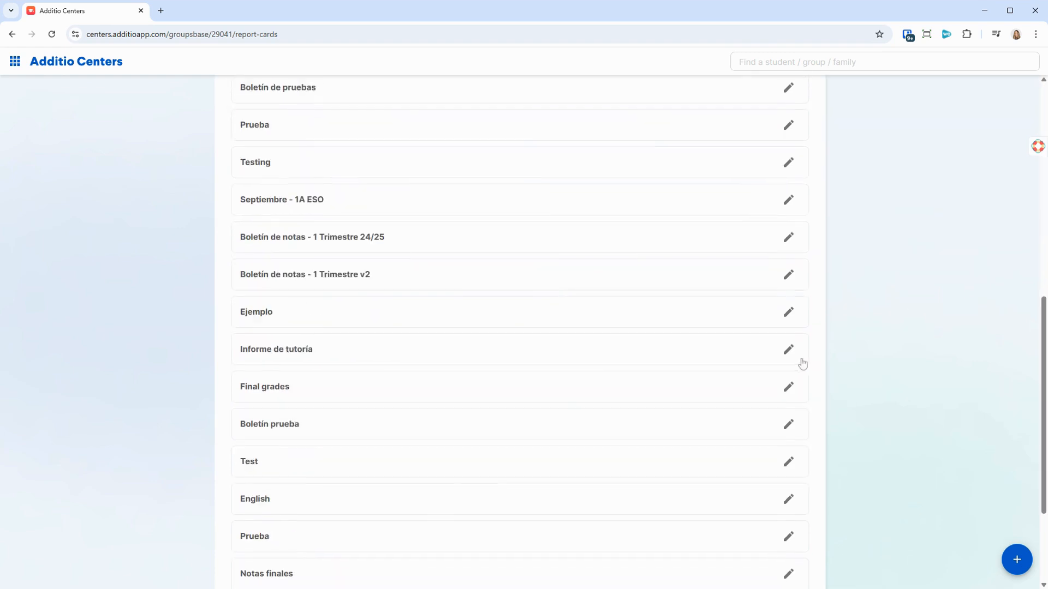
pyautogui.scroll(-3, 803, 364)
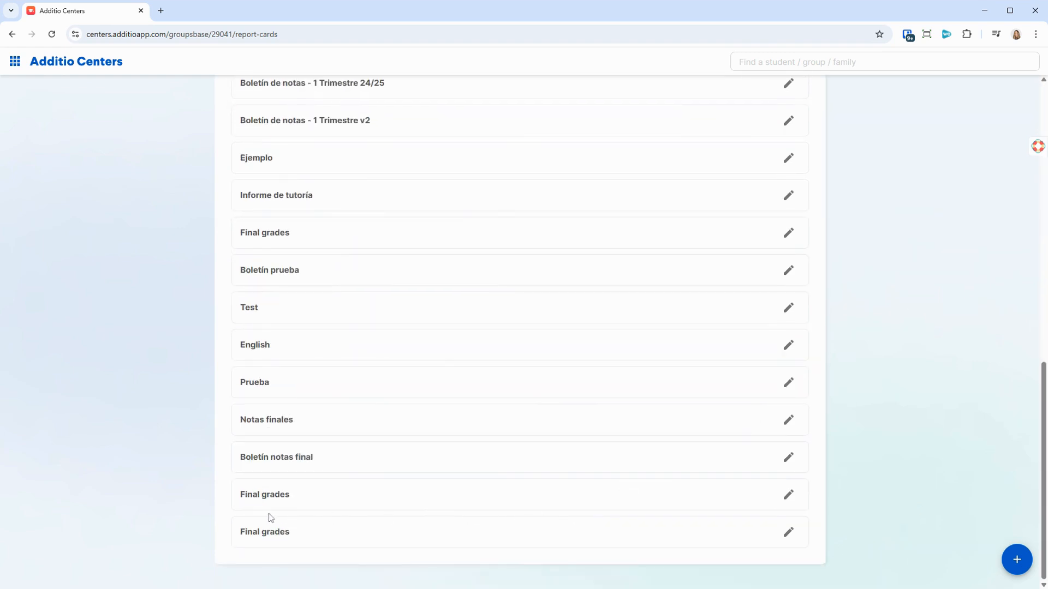
pyautogui.click(285, 535)
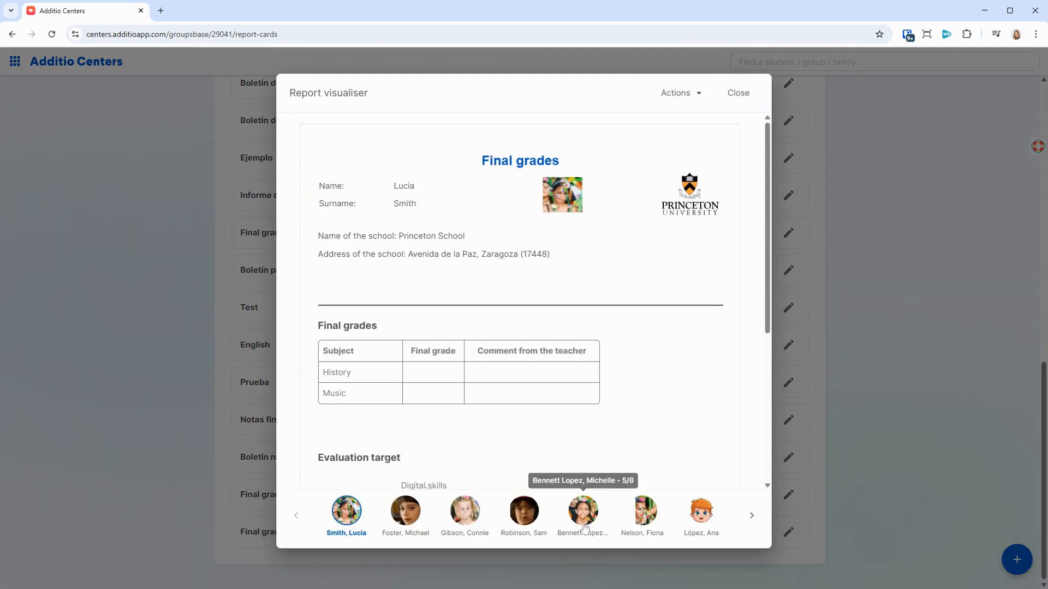
# - Show the fifth student's report card and review its school data, final grades table, evaluation target chart and tutor's comment
pyautogui.click(584, 513)
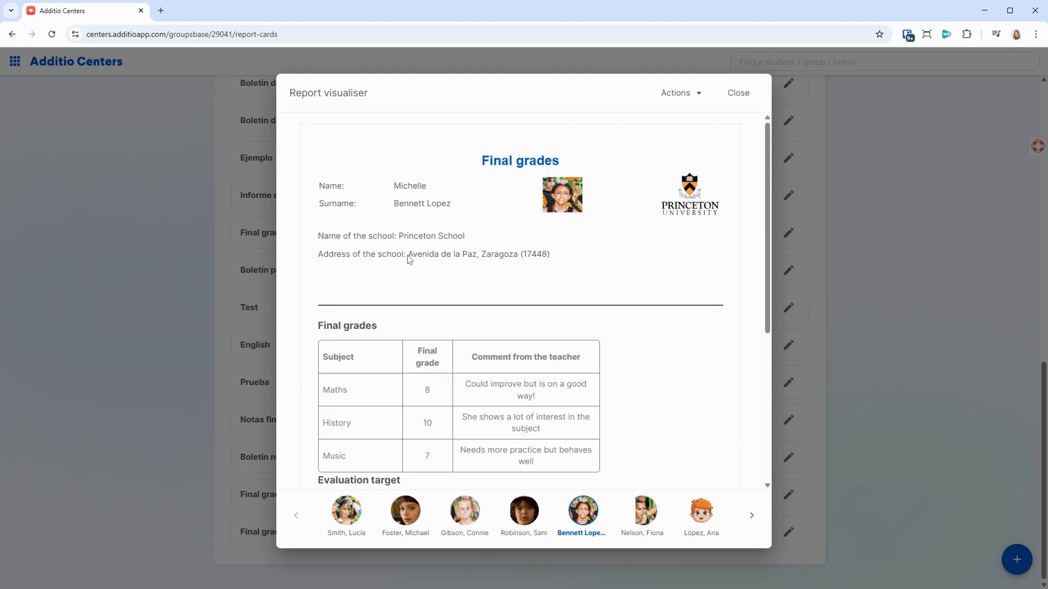
pyautogui.moveTo(766, 209)
pyautogui.mouseDown()
pyautogui.moveTo(764, 331)
pyautogui.moveTo(765, 208)
pyautogui.mouseUp()
pyautogui.scroll(-2, 462, 368)
pyautogui.scroll(-4, 462, 368)
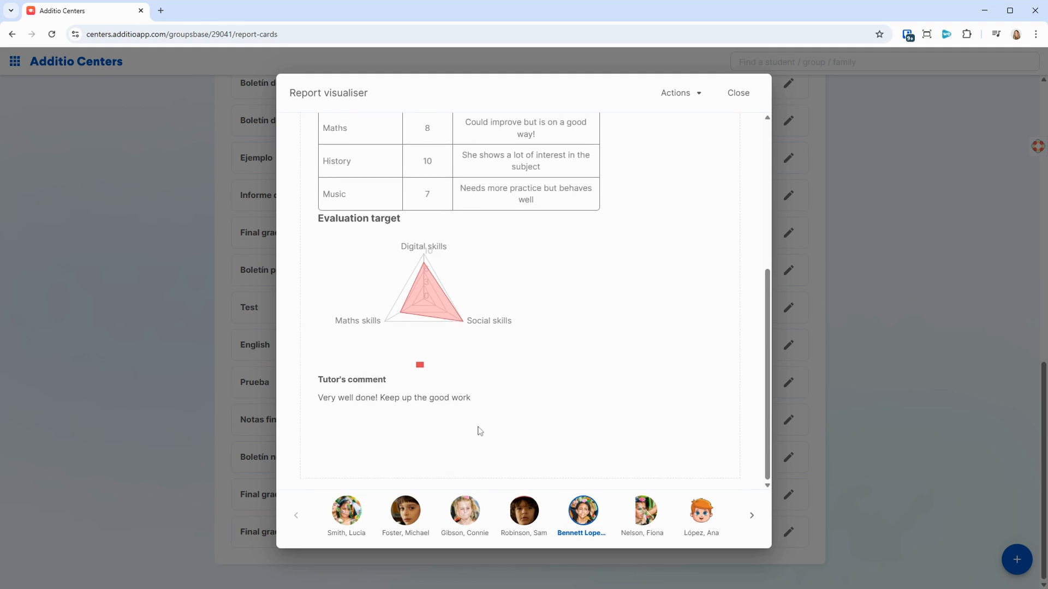
pyautogui.scroll(5, 478, 431)
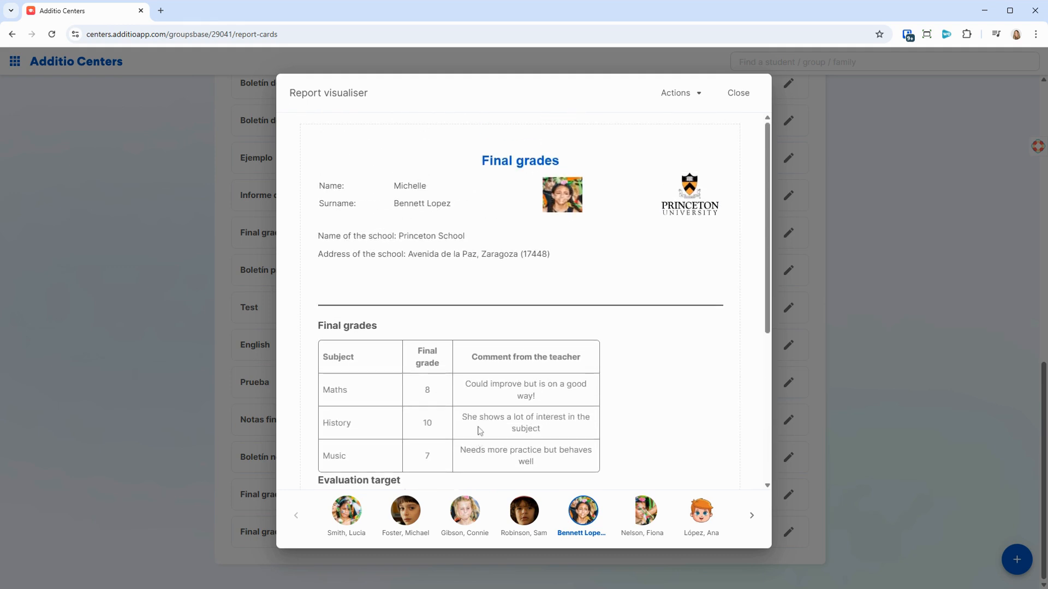